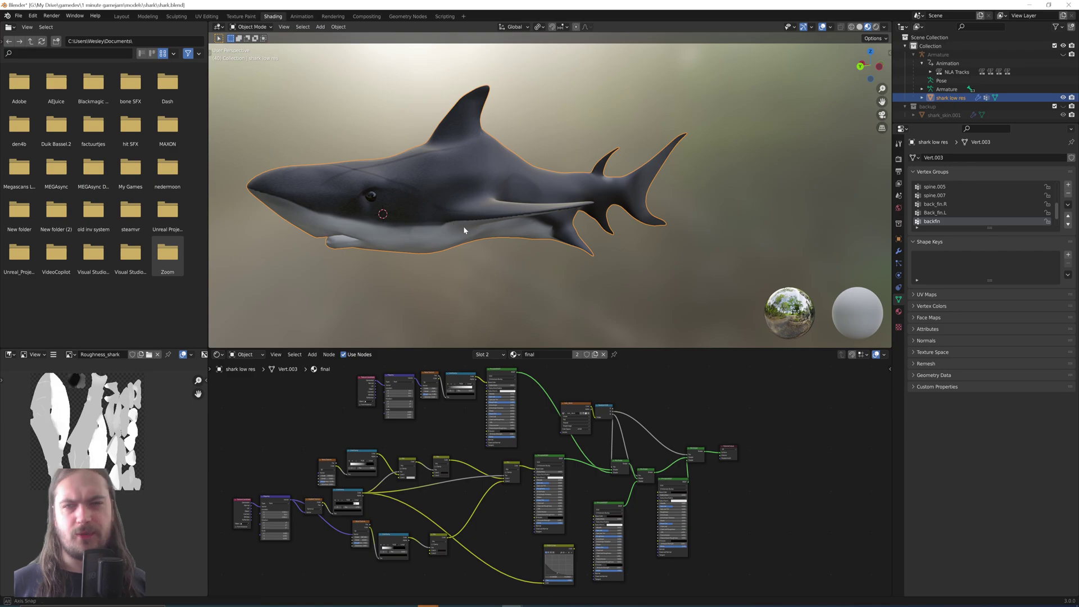
# Step: Enter Edit Mode on the shark mesh and box-select a patch of faces on its side, just behind the eye
pyautogui.moveTo(463, 226); pyautogui.dragTo(476, 233, button='middle')
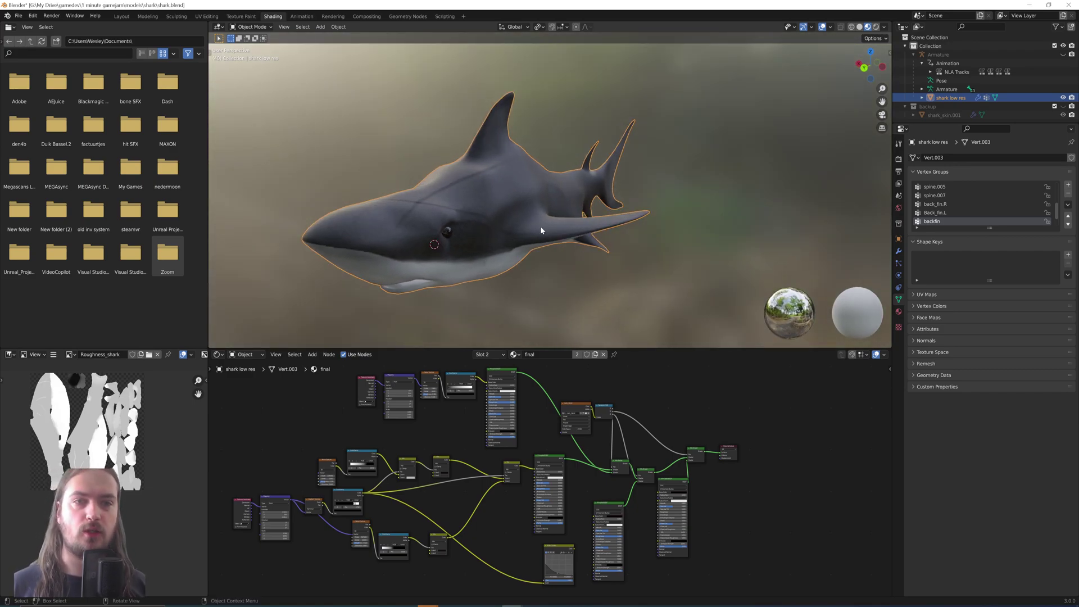
pyautogui.moveTo(540, 226); pyautogui.dragTo(488, 235, button='middle')
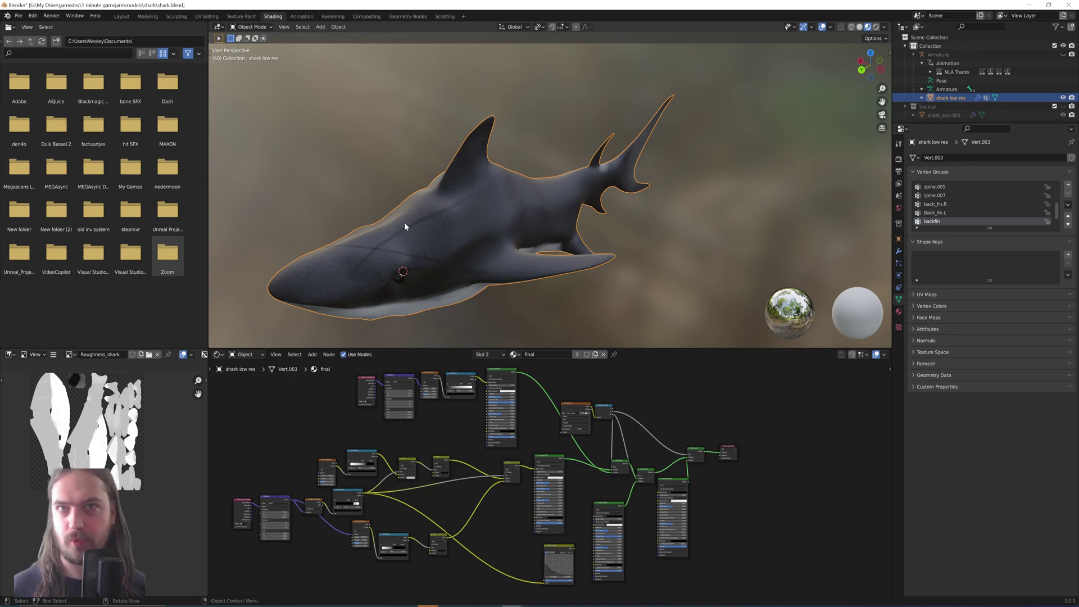
pyautogui.moveTo(441, 238); pyautogui.dragTo(495, 243, button='middle')
pyautogui.press('Tab')
pyautogui.moveTo(428, 206); pyautogui.dragTo(467, 261)
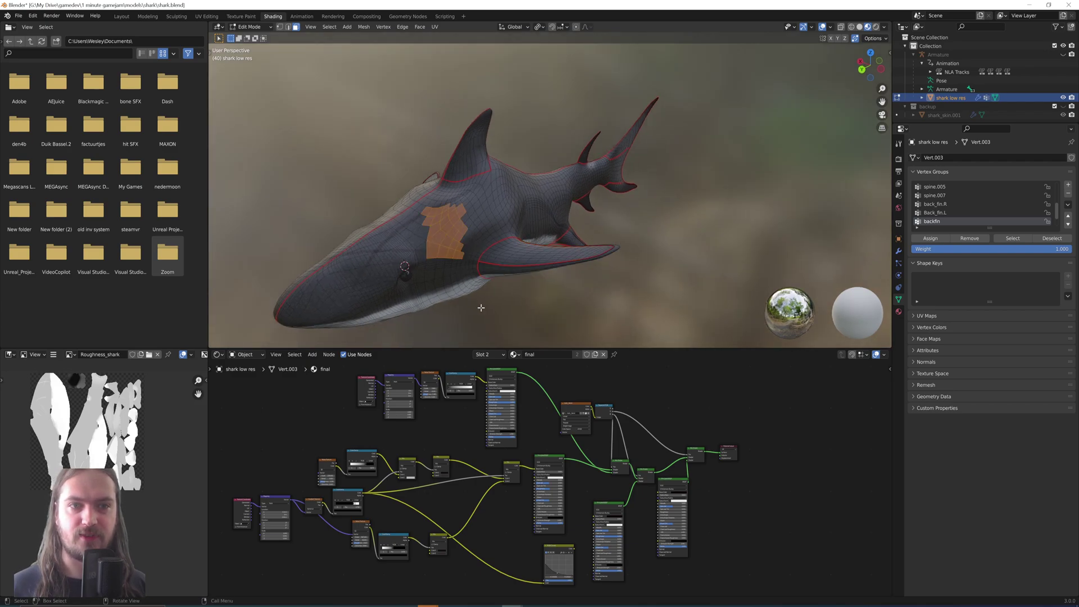
# Step: Add a third material slot to the shark and create a new material in it
pyautogui.click(899, 311)
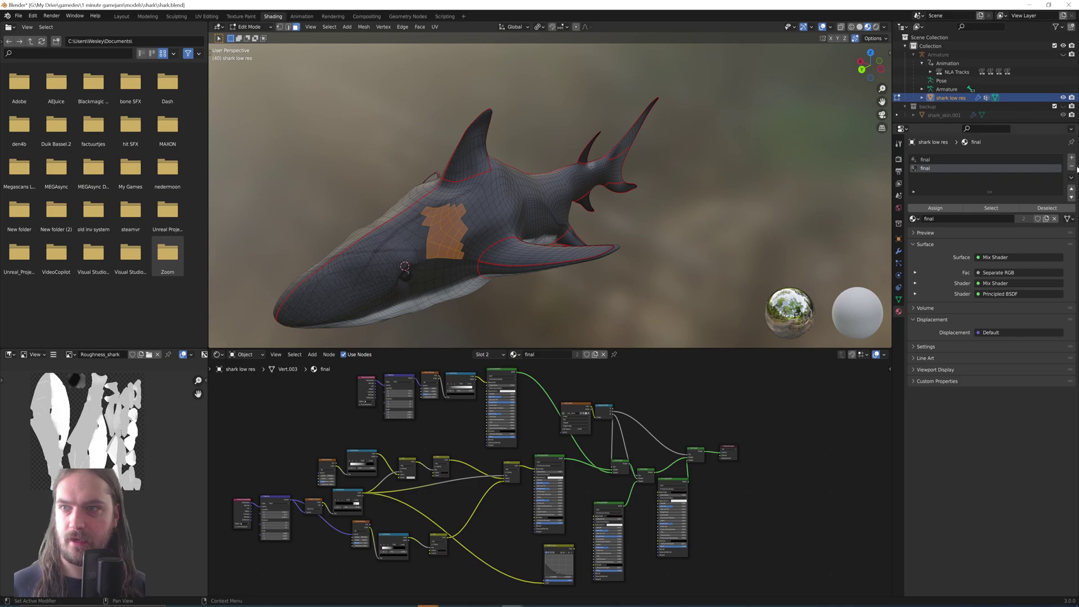
pyautogui.click(1071, 158)
pyautogui.click(915, 219)
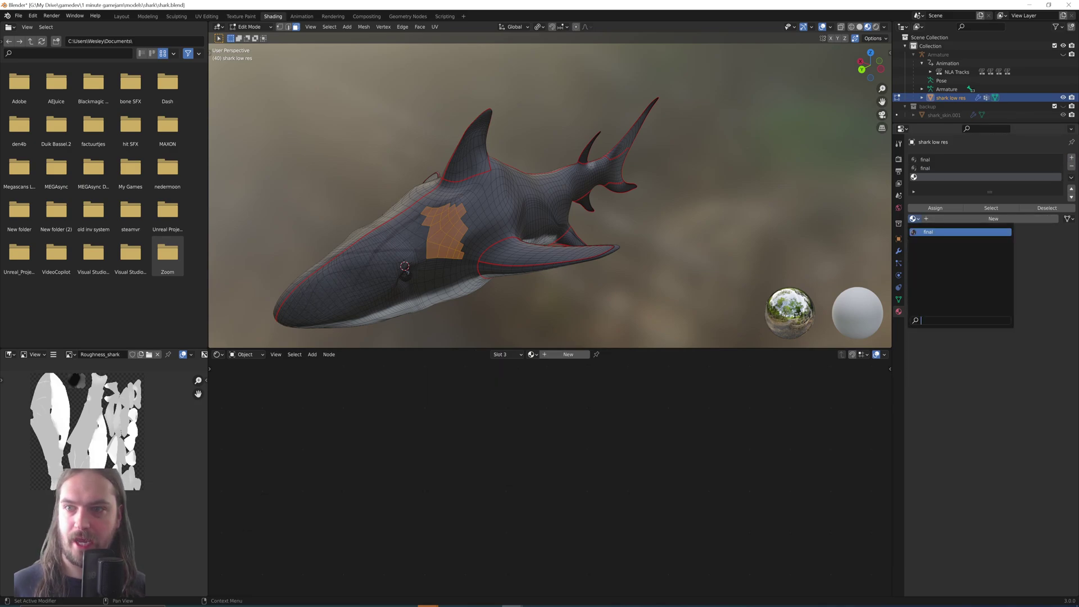
pyautogui.click(956, 229)
# Step: Try a red base color on the new material, assign it to the selected faces and check it in Object Mode
pyautogui.click(1009, 293)
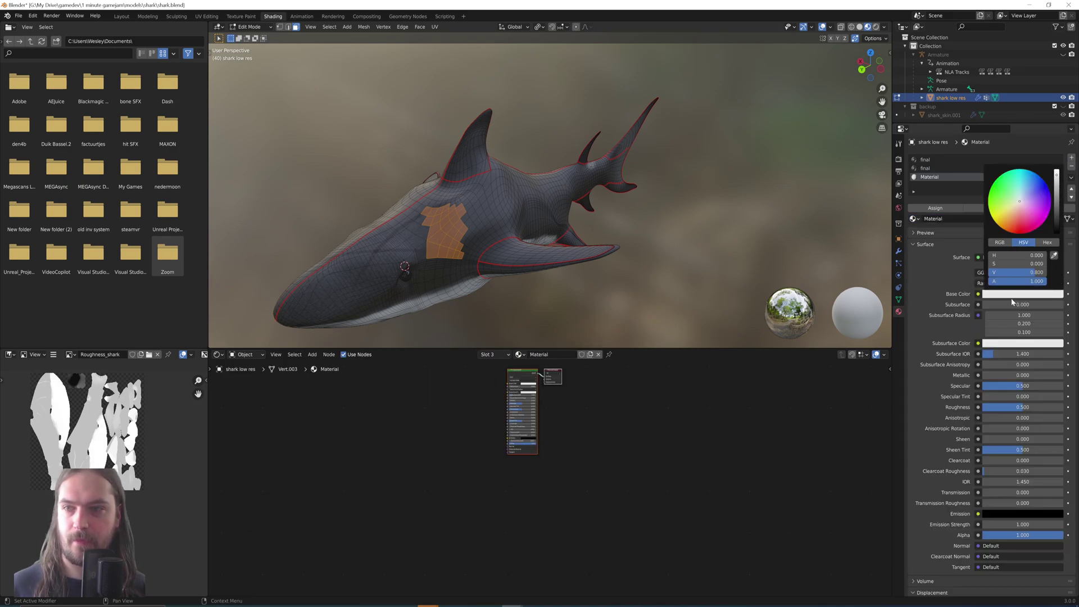
pyautogui.click(1019, 294)
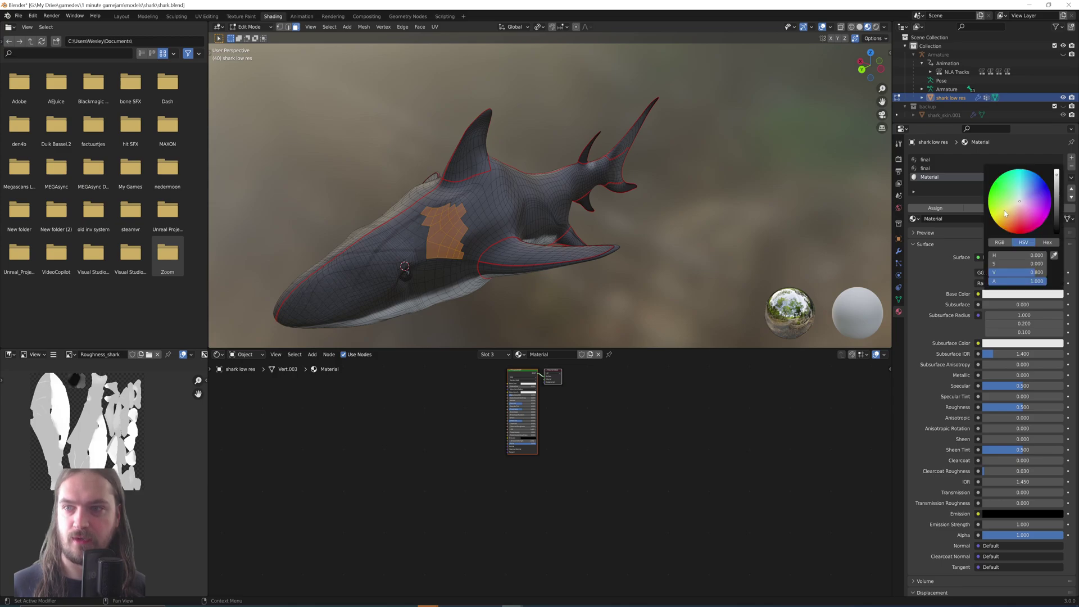
pyautogui.click(1048, 204)
pyautogui.click(932, 209)
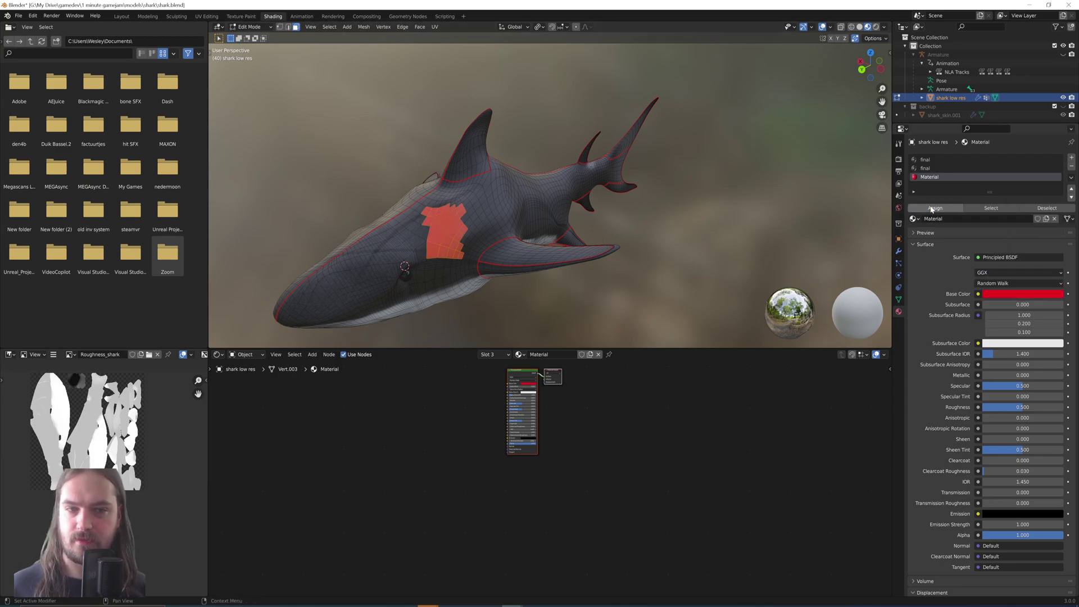
pyautogui.hotkey('alt', 'a')
pyautogui.press('Tab')
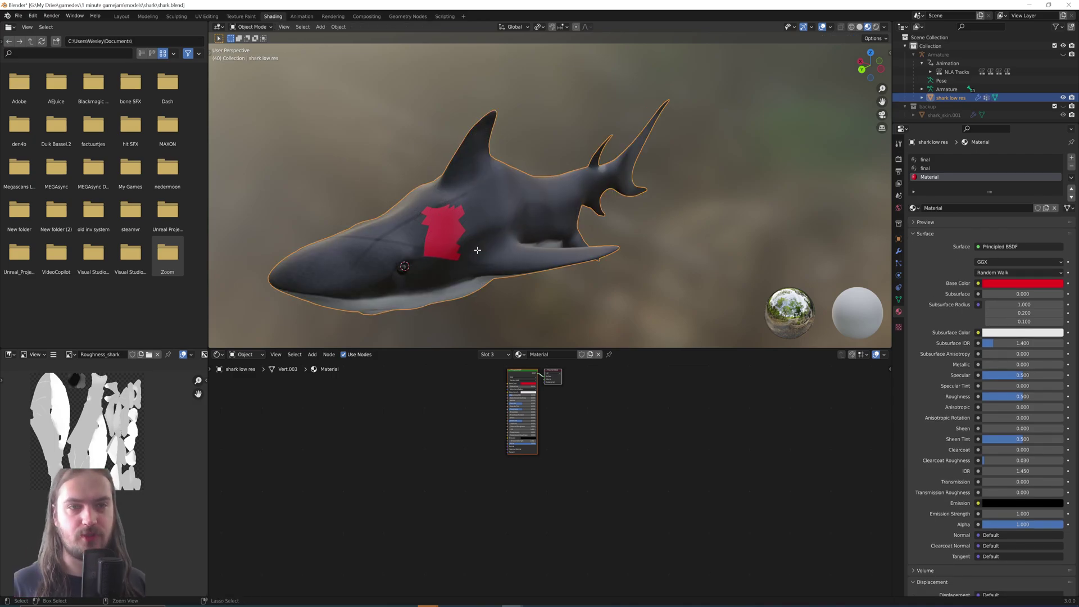
pyautogui.press('Tab')
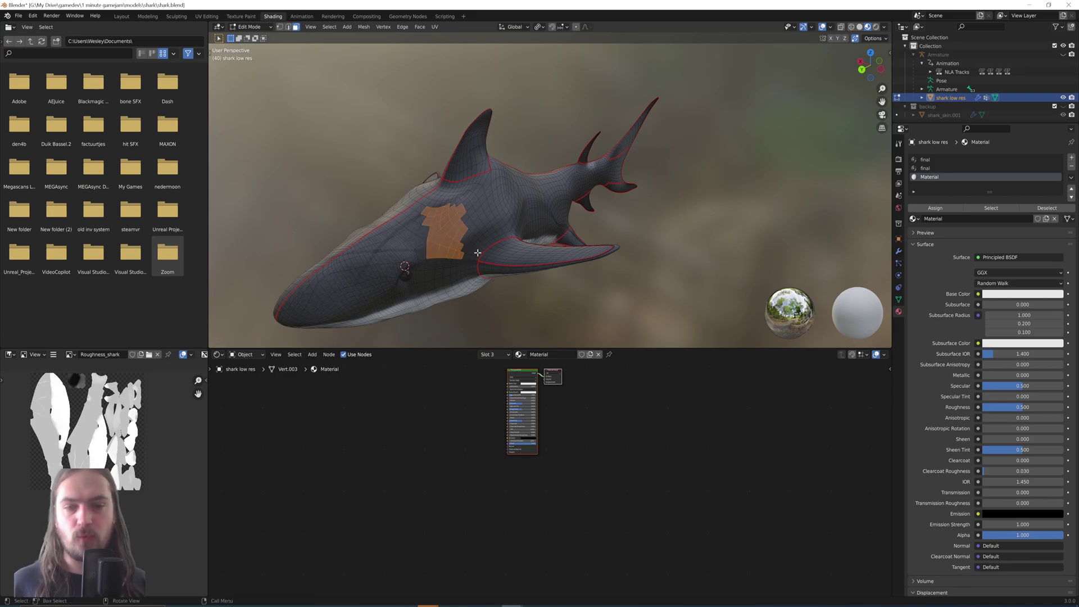
pyautogui.click(602, 466)
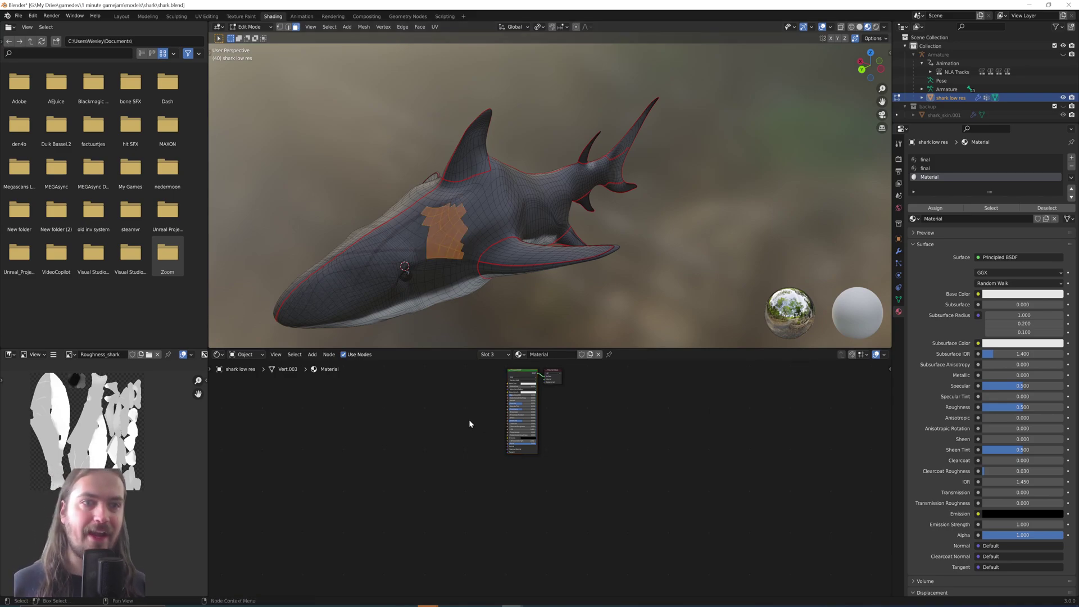
# Step: Select the second "final" material slot, return to Object Mode and examine the material's node network
pyautogui.click(933, 167)
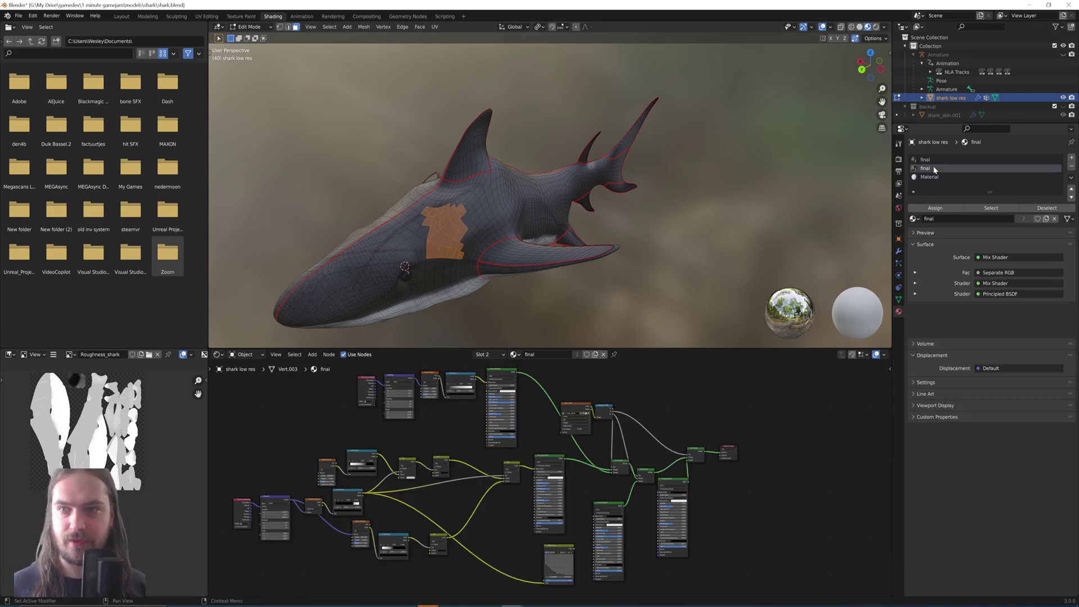
pyautogui.moveTo(568, 439); pyautogui.dragTo(571, 430, button='middle')
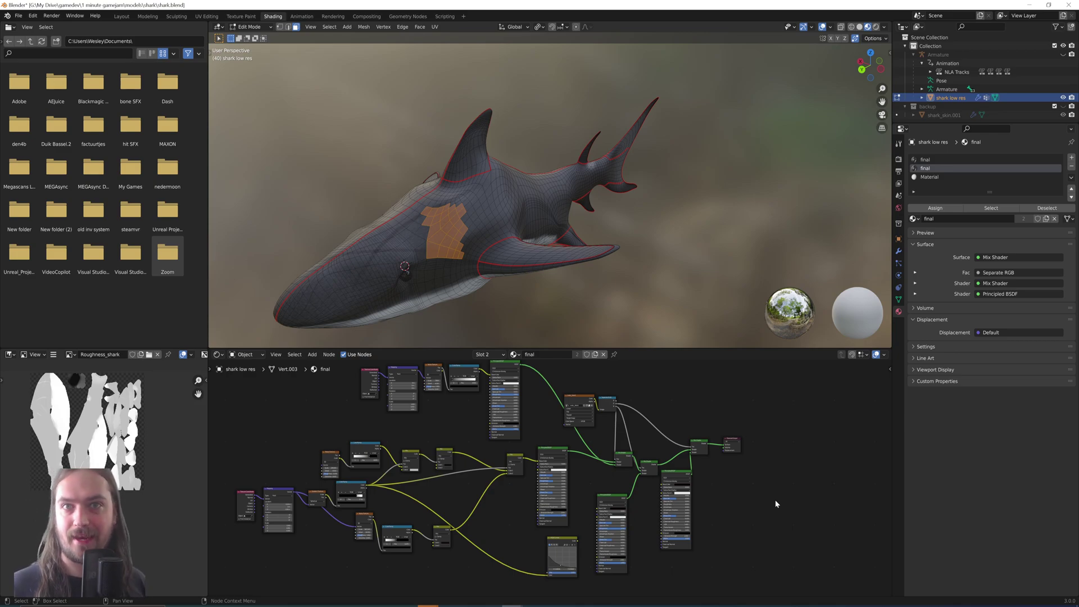
pyautogui.press('Tab')
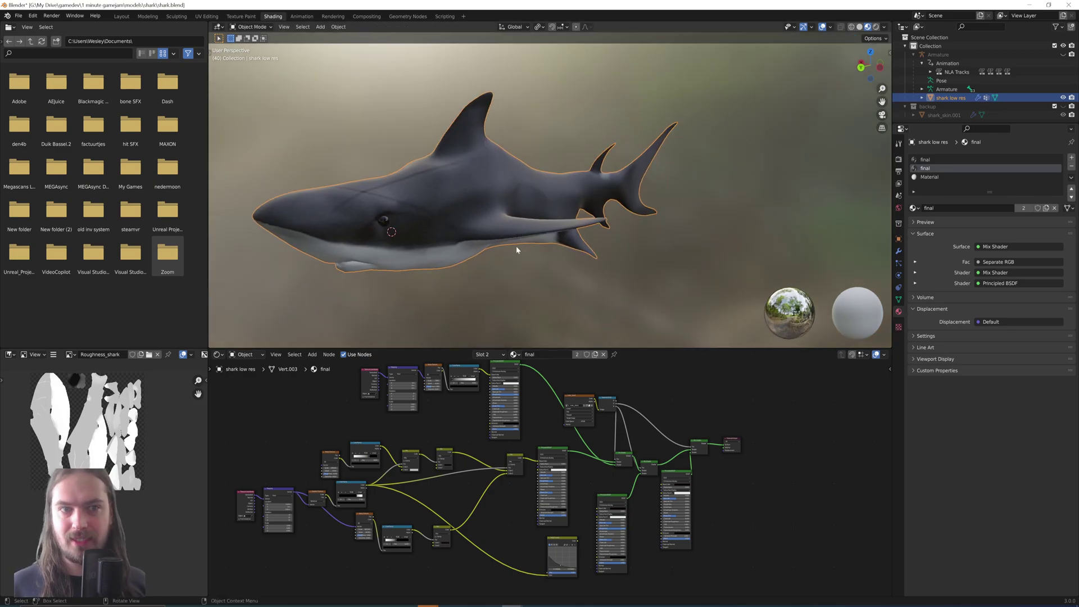
pyautogui.moveTo(530, 483); pyautogui.dragTo(529, 516, button='middle')
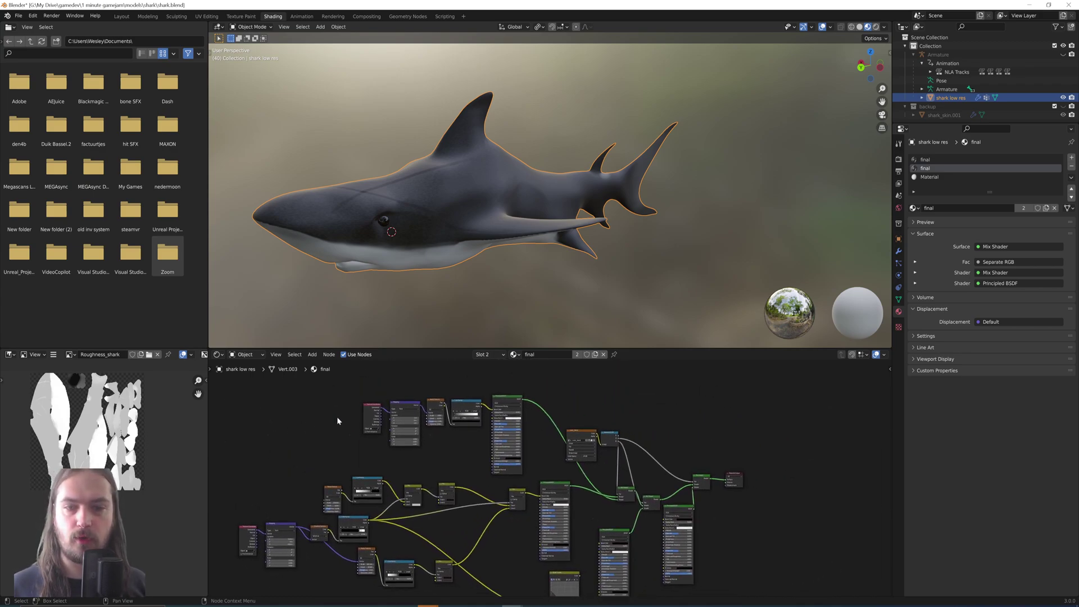
pyautogui.moveTo(419, 506); pyautogui.dragTo(446, 444, button='middle')
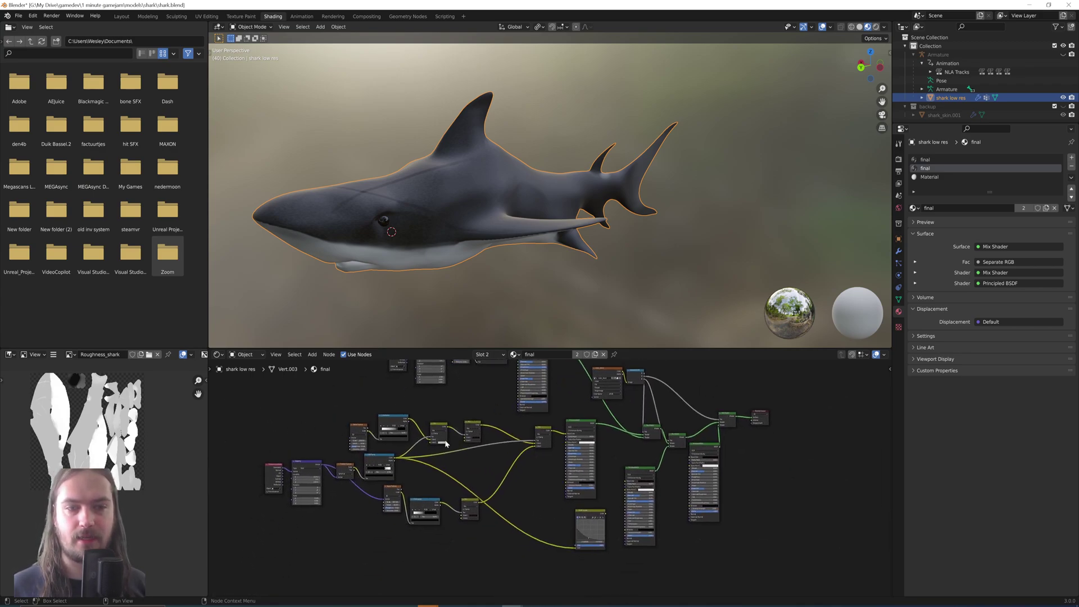
pyautogui.moveTo(542, 446); pyautogui.dragTo(544, 479, button='middle')
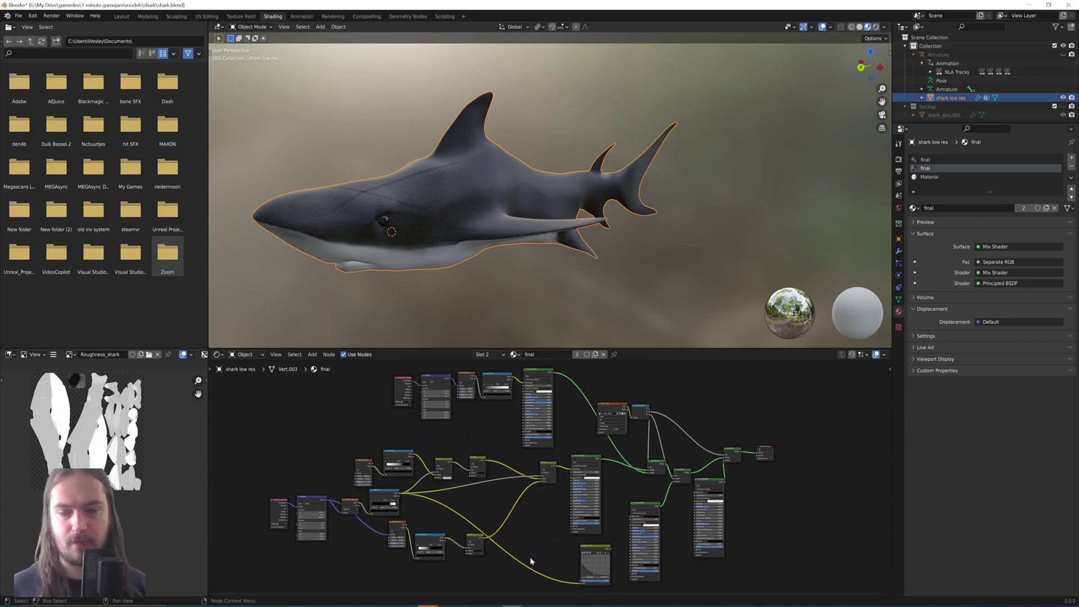
# Step: Switch to the player_char_animated_new.blend window and examine the character with its RGB mask and material node network
pyautogui.click(471, 557)
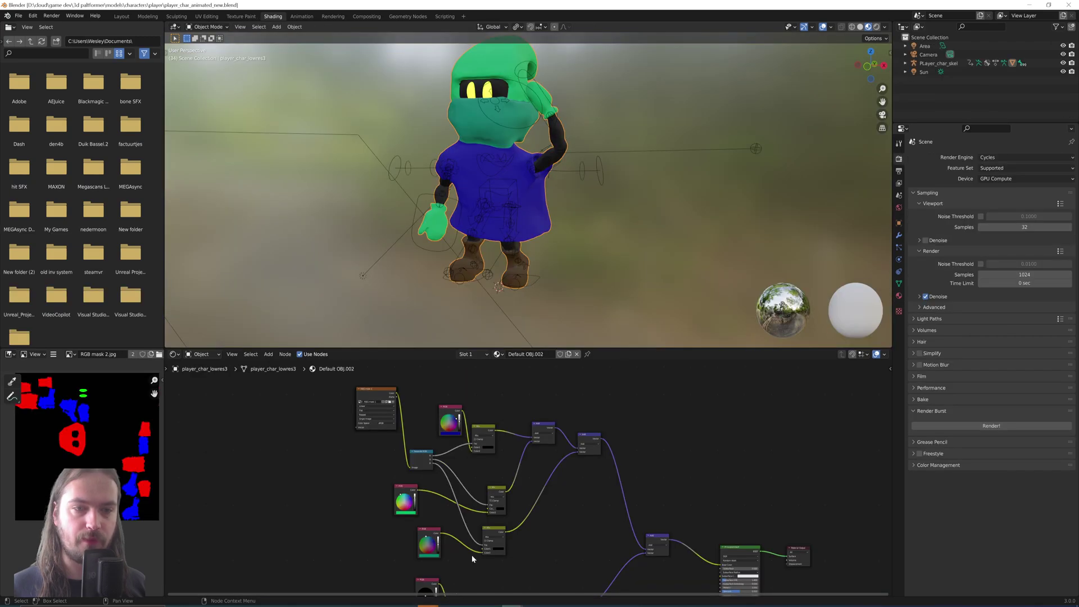
pyautogui.moveTo(639, 269)
pyautogui.mouseDown(button='middle')
pyautogui.moveTo(597, 274)
pyautogui.moveTo(643, 279)
pyautogui.mouseUp(button='middle')
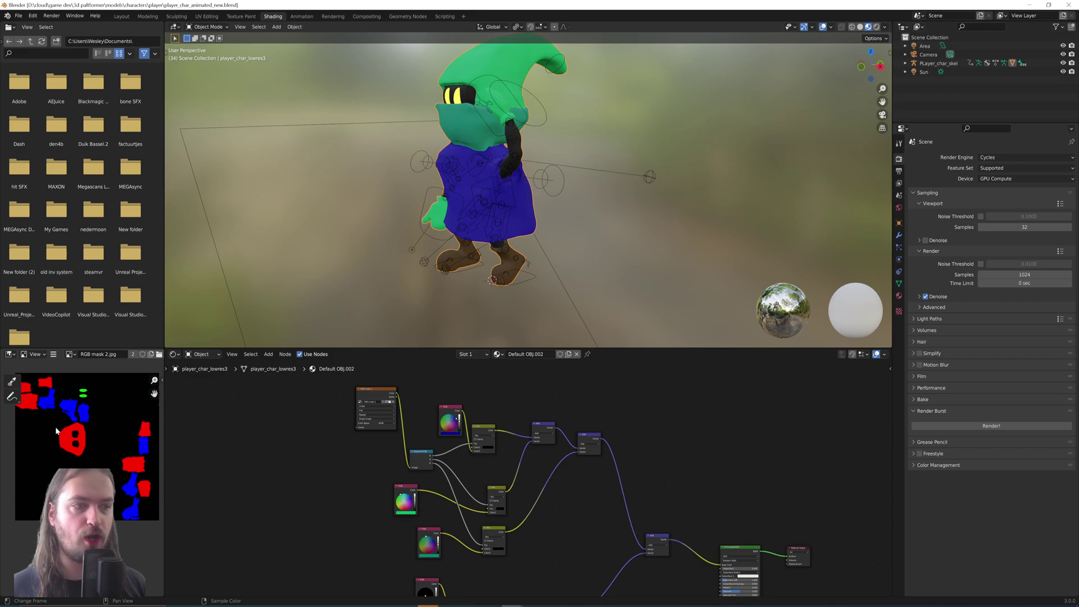
pyautogui.moveTo(460, 474)
pyautogui.mouseDown(button='middle')
pyautogui.moveTo(455, 416)
pyautogui.moveTo(470, 454)
pyautogui.mouseUp(button='middle')
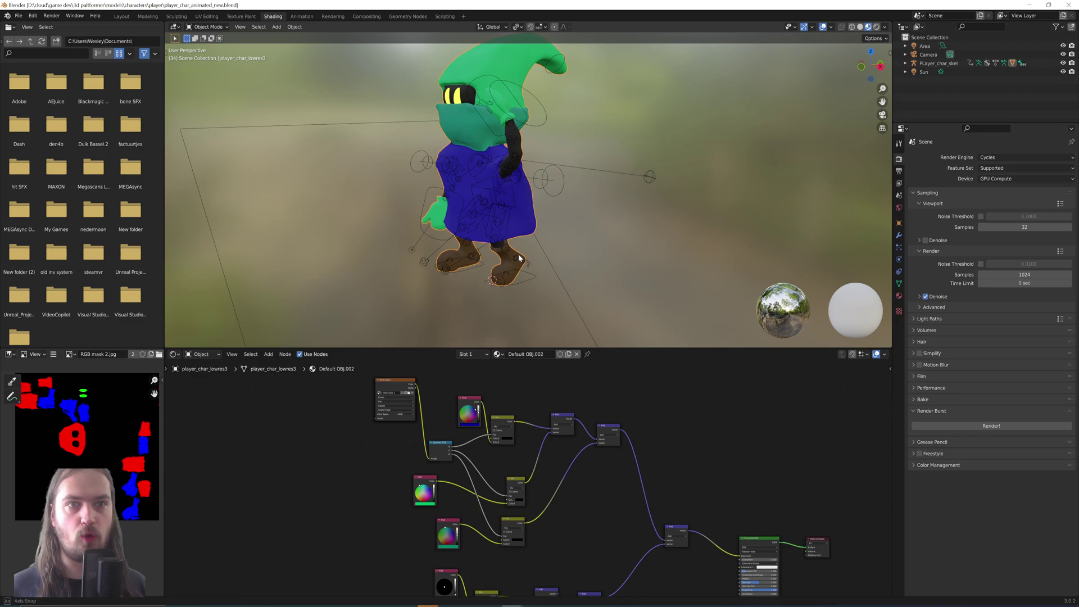
pyautogui.moveTo(506, 264); pyautogui.dragTo(582, 152, button='middle')
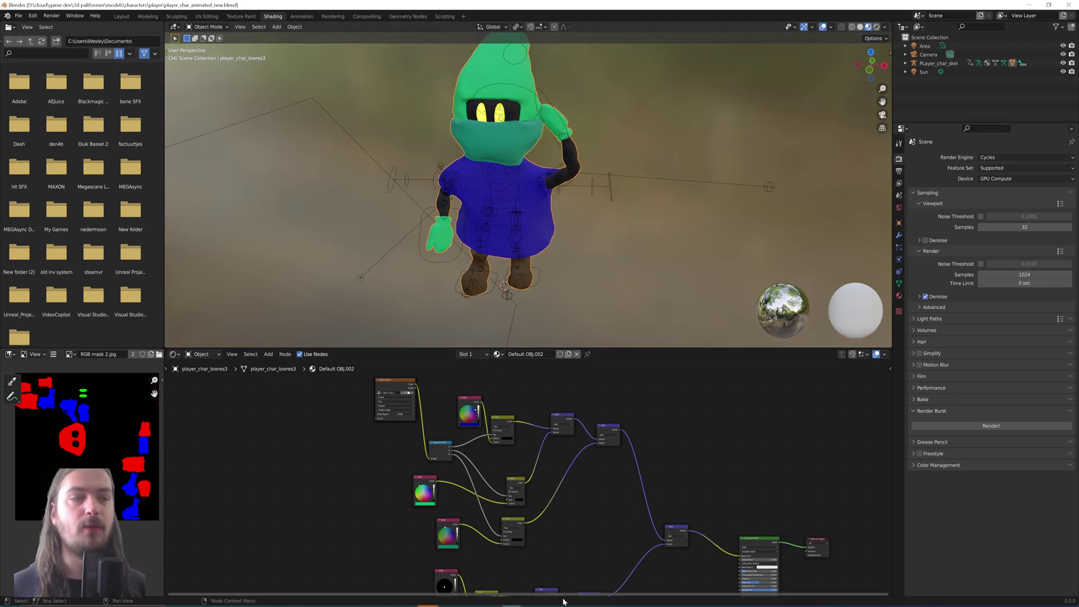
# Step: Switch to the MAT_player material graph in Unreal Engine and reposition the blue and light-green color constant nodes
pyautogui.moveTo(576, 605)
pyautogui.click(574, 576)
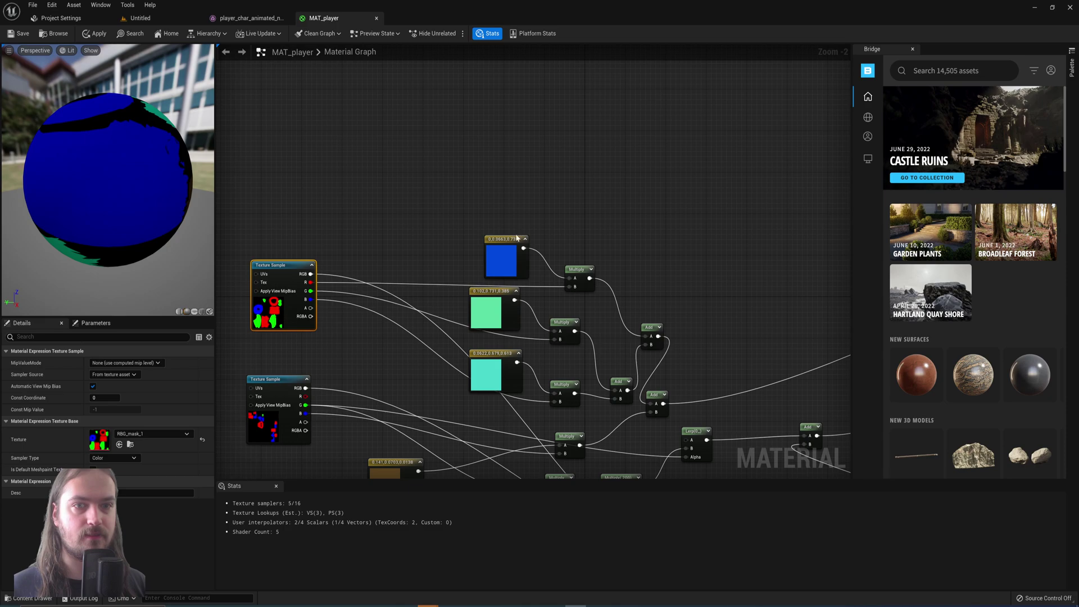
pyautogui.moveTo(502, 247); pyautogui.dragTo(487, 206)
pyautogui.moveTo(500, 304); pyautogui.dragTo(494, 298)
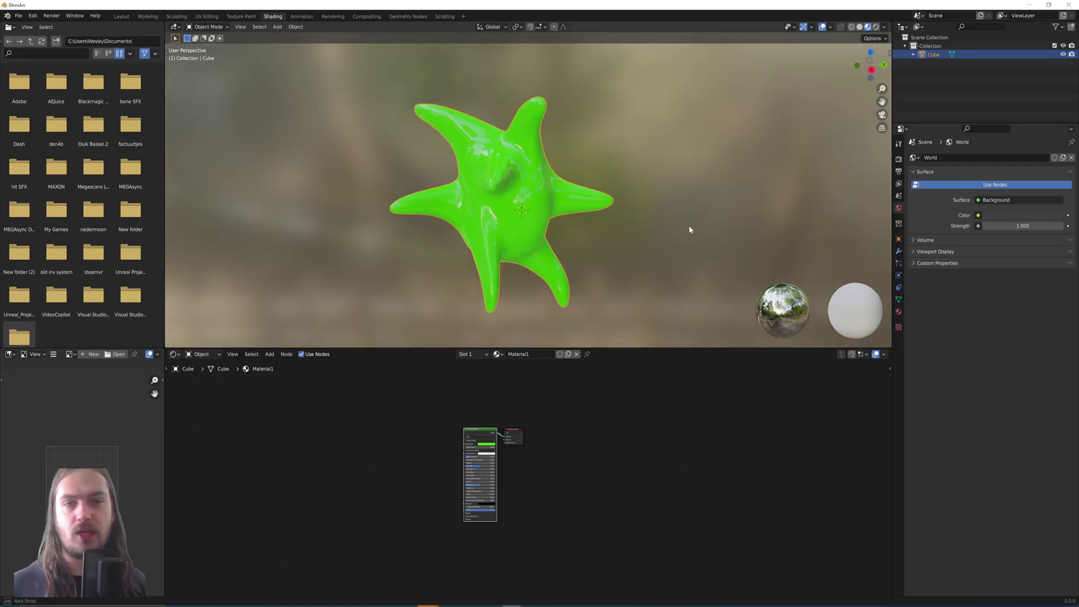
# Step: View the green spiked object from several sides, switch its material to Material2 and inspect the result
pyautogui.moveTo(690, 225)
pyautogui.mouseDown(button='middle')
pyautogui.moveTo(432, 219)
pyautogui.moveTo(655, 221)
pyautogui.moveTo(585, 264)
pyautogui.mouseUp(button='middle')
pyautogui.click(498, 354)
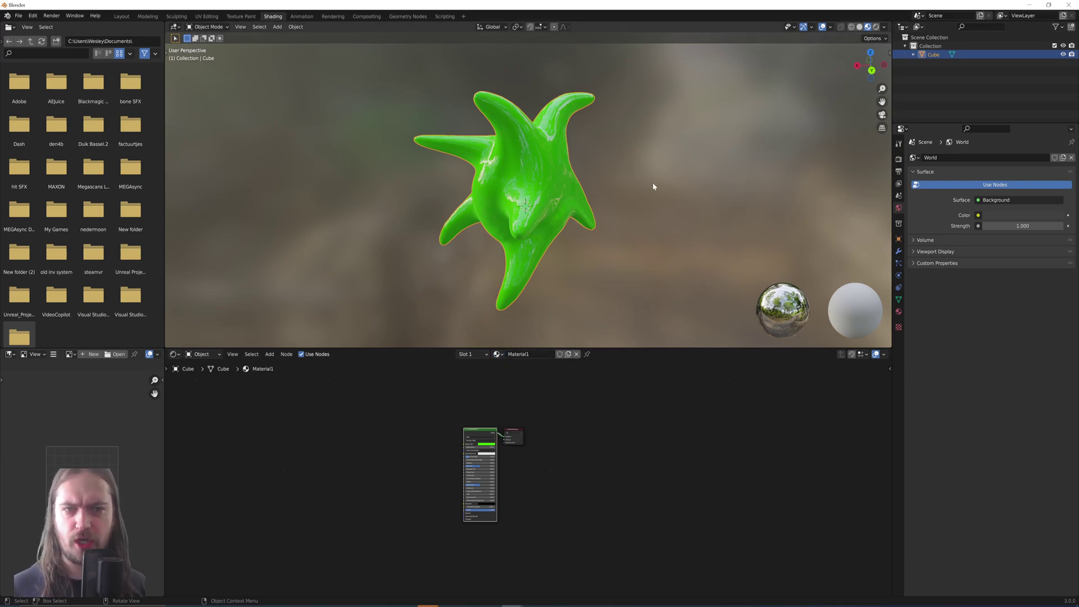
pyautogui.moveTo(653, 182); pyautogui.dragTo(705, 199, button='middle')
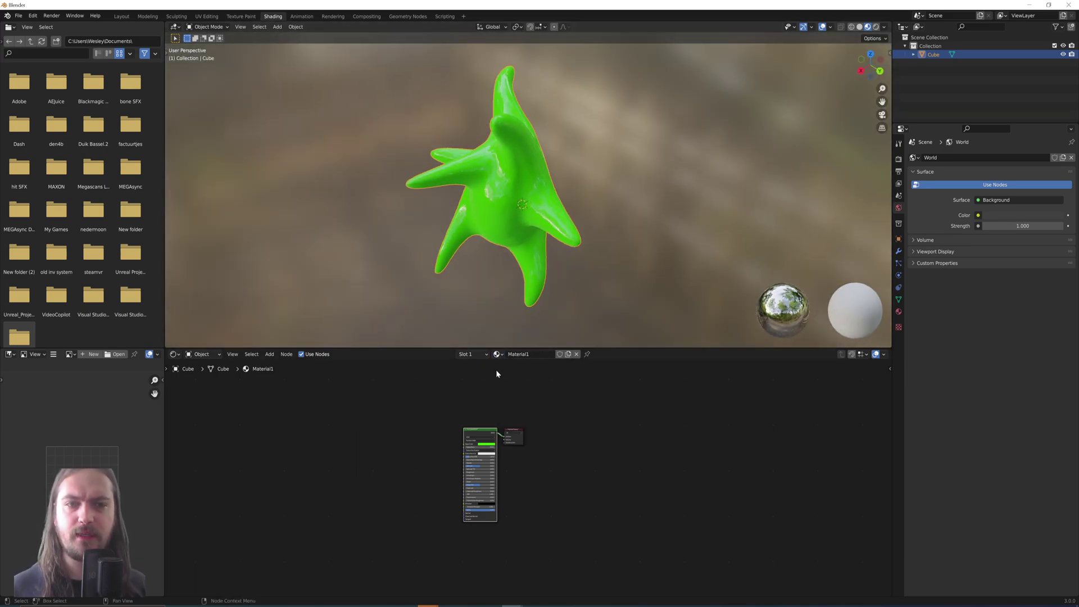
pyautogui.click(497, 354)
pyautogui.click(517, 384)
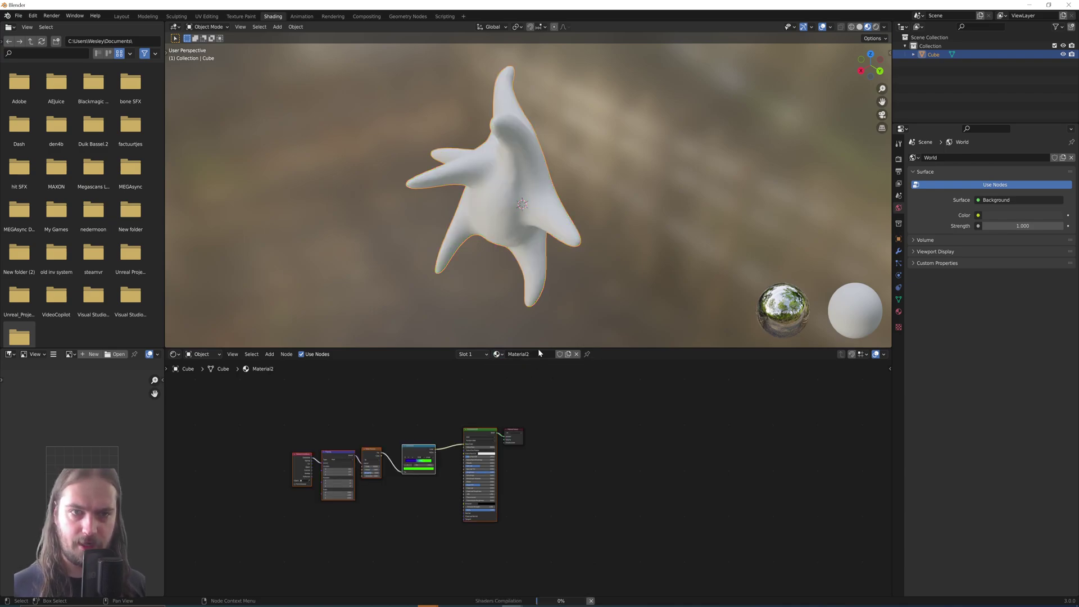
pyautogui.moveTo(634, 229); pyautogui.dragTo(508, 213, button='middle')
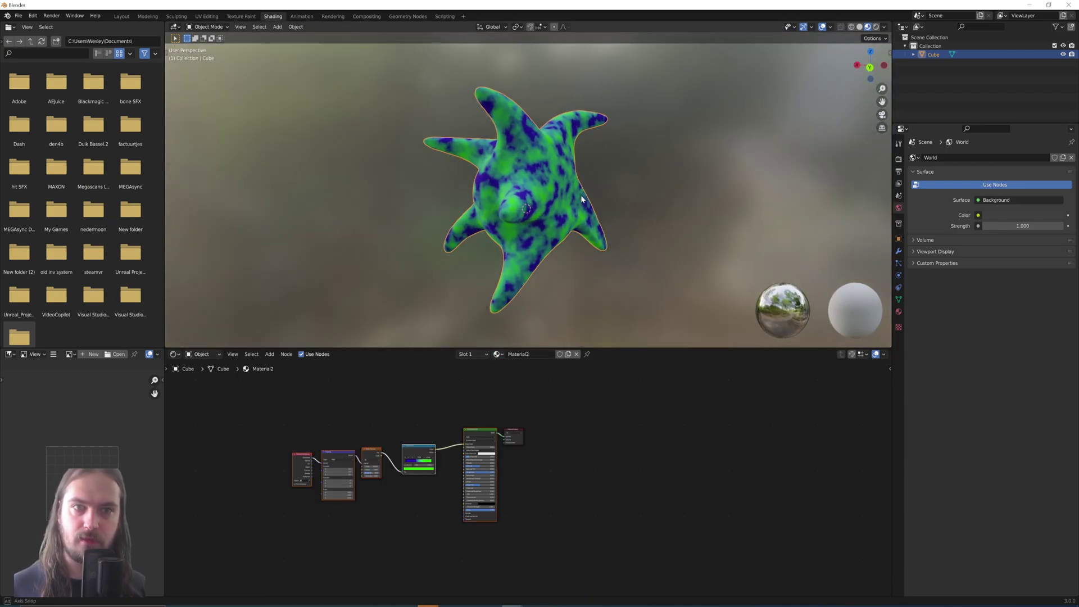
# Step: Switch the spiked object's material to Material3 and view it from another angle
pyautogui.click(498, 355)
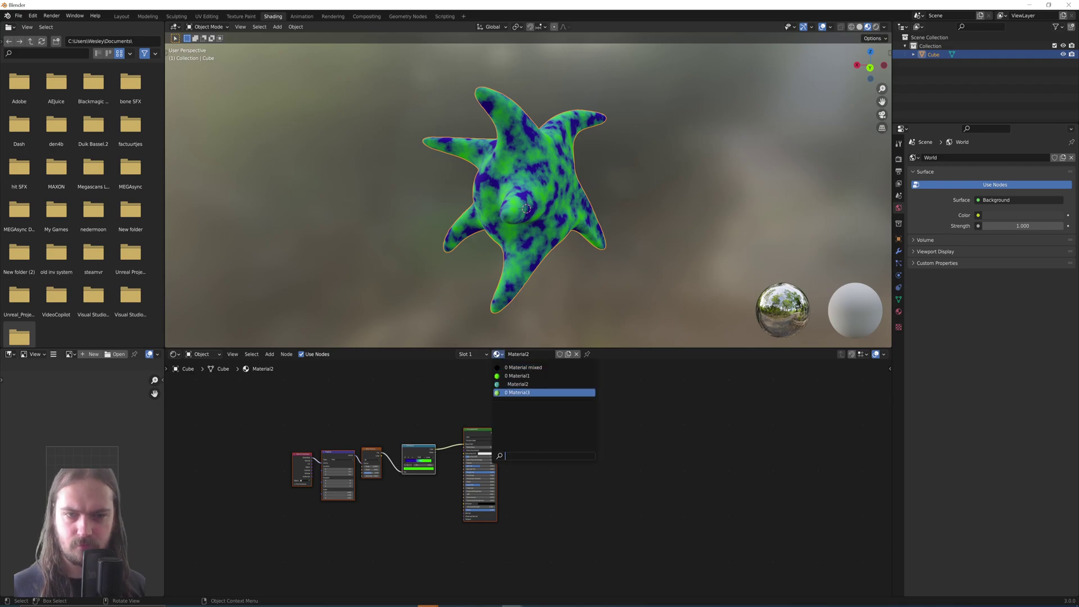
pyautogui.click(517, 392)
pyautogui.moveTo(540, 213); pyautogui.dragTo(607, 204, button='middle')
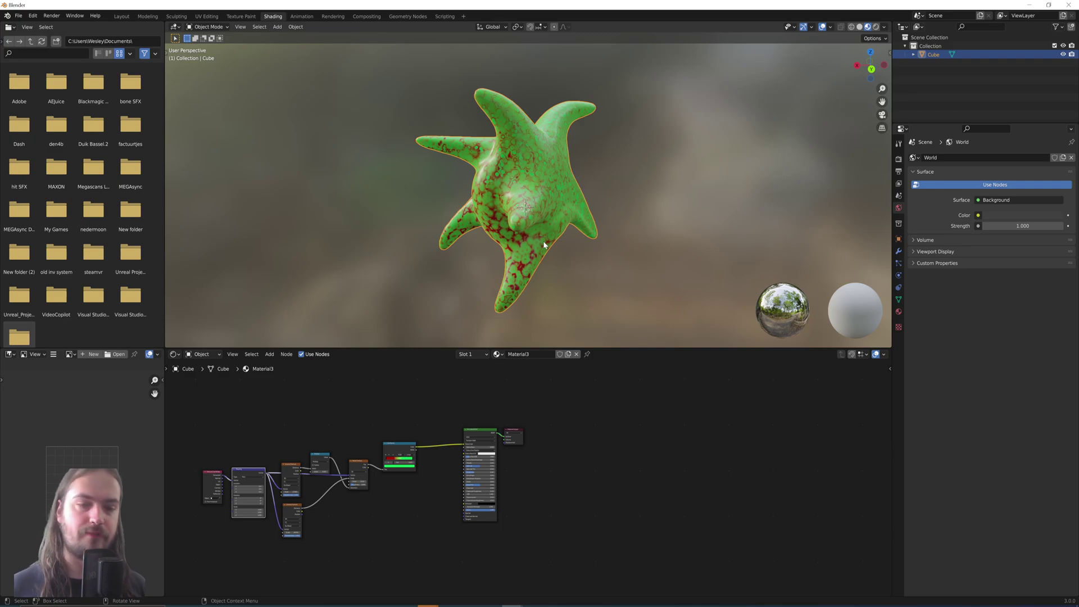
# Step: Switch the spiked object's material to Material mixed and look over its unconnected shader node groups
pyautogui.click(497, 354)
pyautogui.click(520, 367)
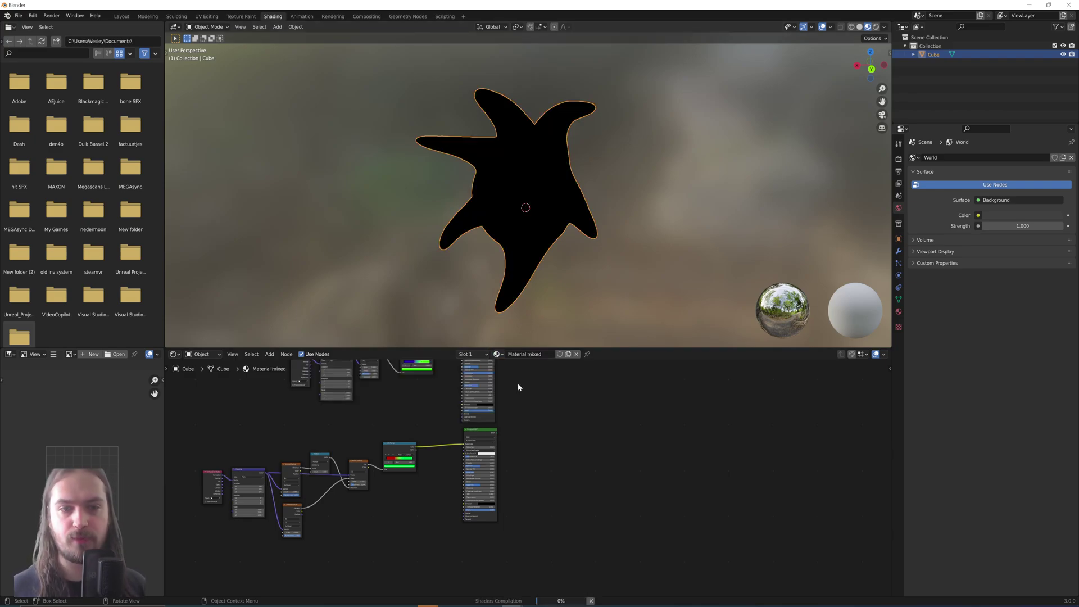
pyautogui.moveTo(520, 400); pyautogui.dragTo(600, 558, button='middle')
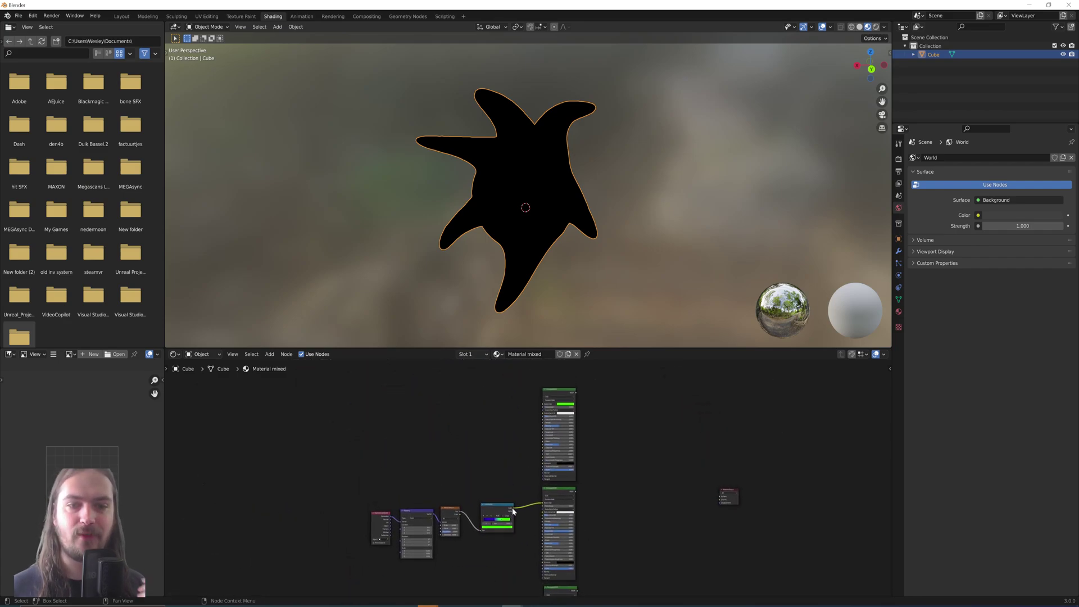
pyautogui.moveTo(499, 454); pyautogui.dragTo(505, 376, button='middle')
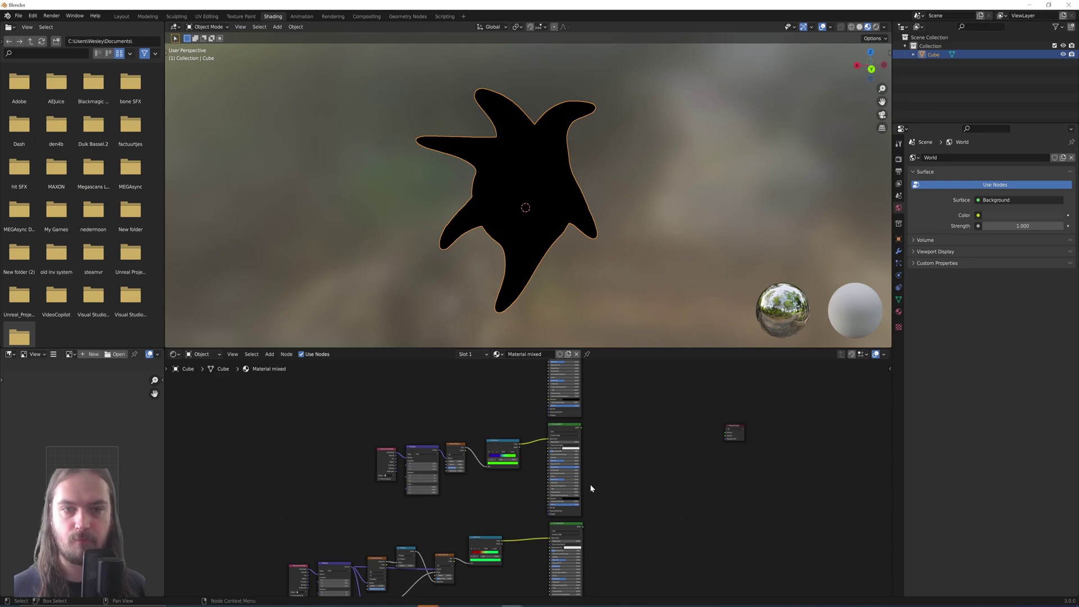
# Step: Add an Image Texture node between the Principled BSDF shaders and the Material Output, searching for "image"
pyautogui.scroll(2, 588, 487)
pyautogui.hotkey('shift', 'a')
pyautogui.click(509, 415)
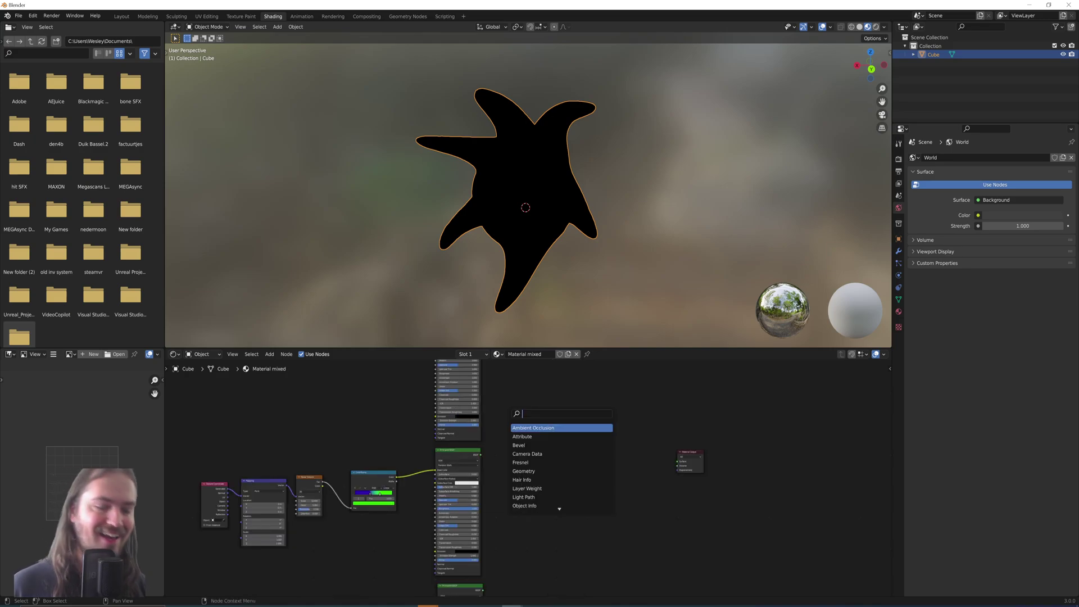
pyautogui.write('image')
pyautogui.press('Return')
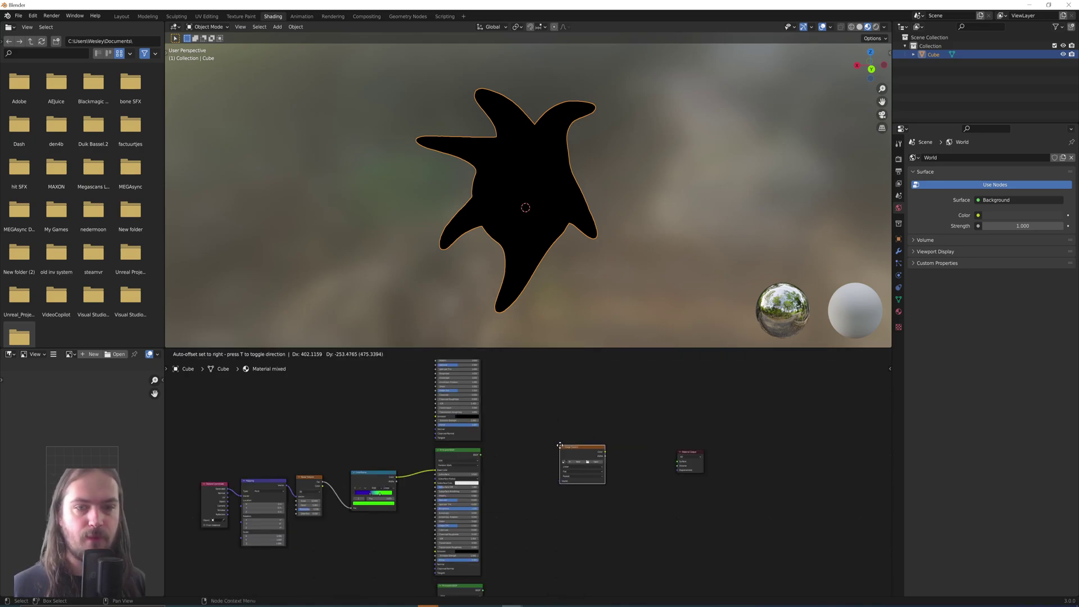
pyautogui.click(531, 430)
pyautogui.scroll(2, 565, 453)
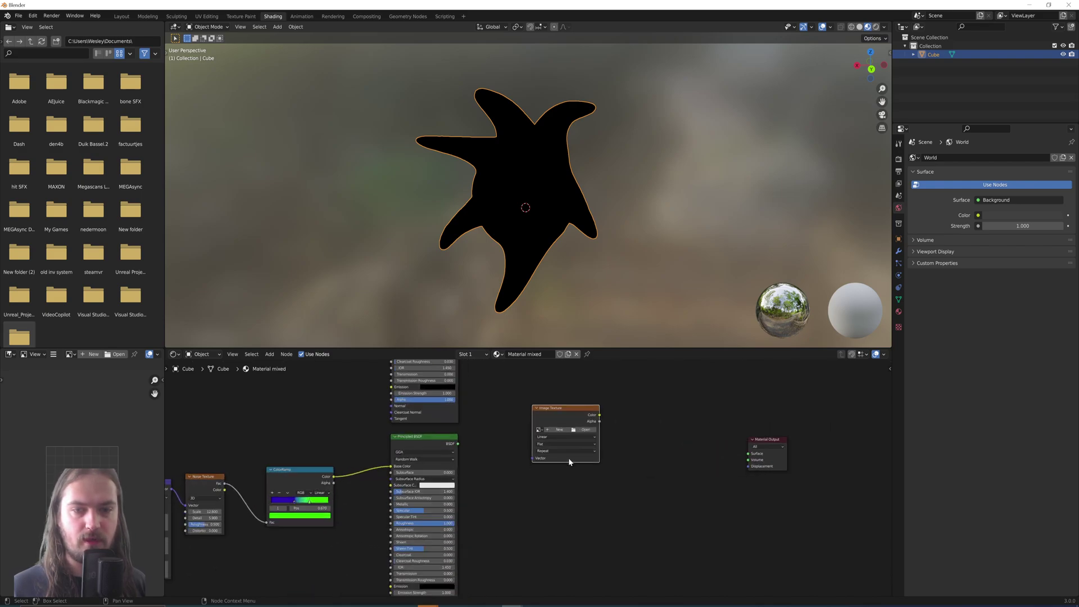
# Step: Start a new image for the Image Texture node with a width and height of 2048 px
pyautogui.scroll(3, 589, 477)
pyautogui.moveTo(607, 470); pyautogui.dragTo(547, 508, button='middle')
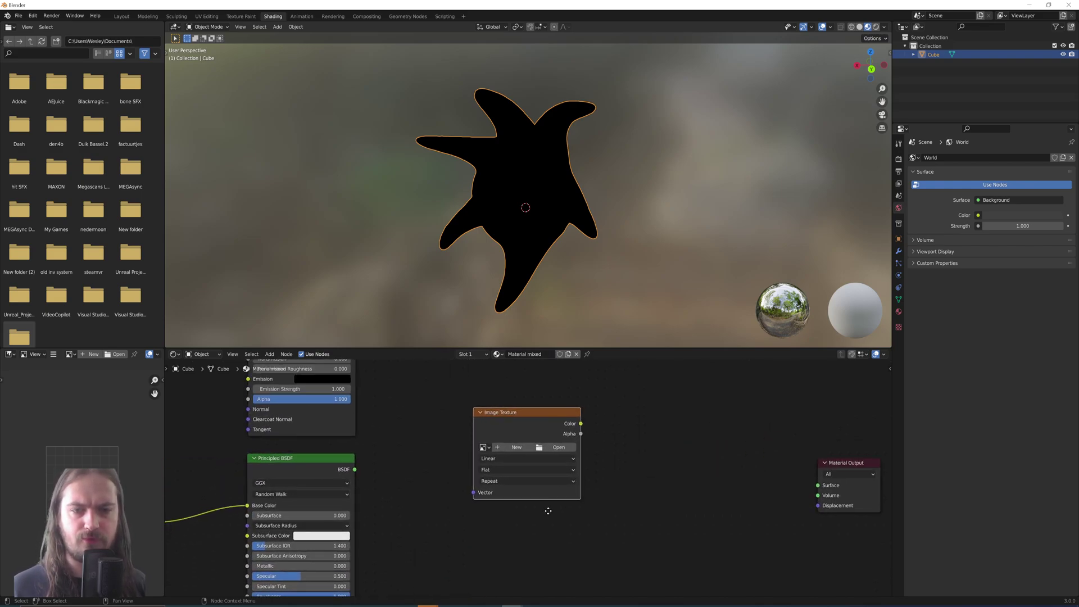
pyautogui.click(508, 451)
pyautogui.doubleClick(534, 473)
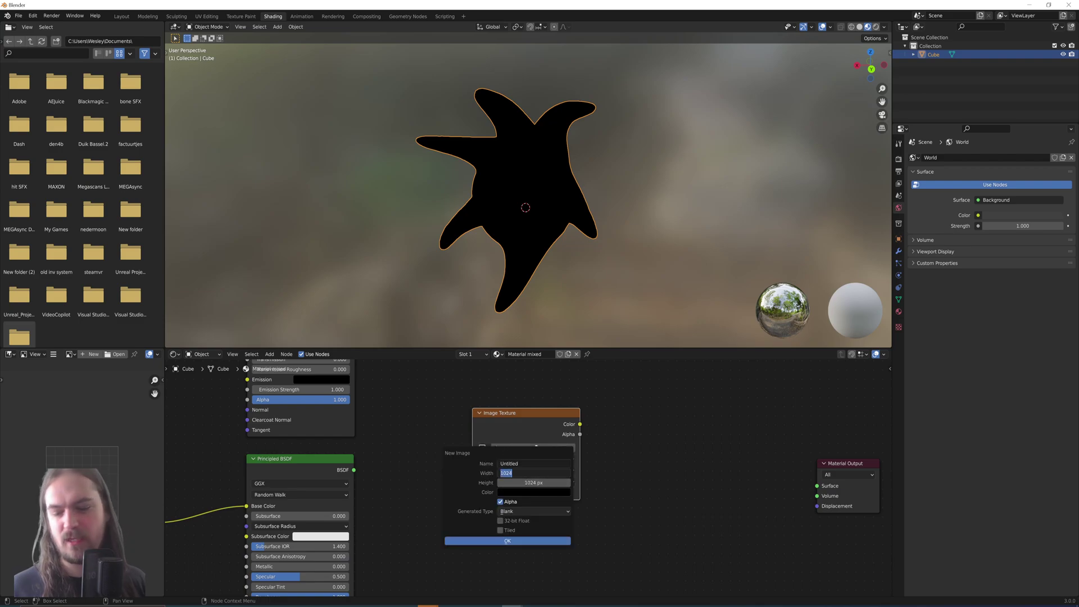
pyautogui.write('20')
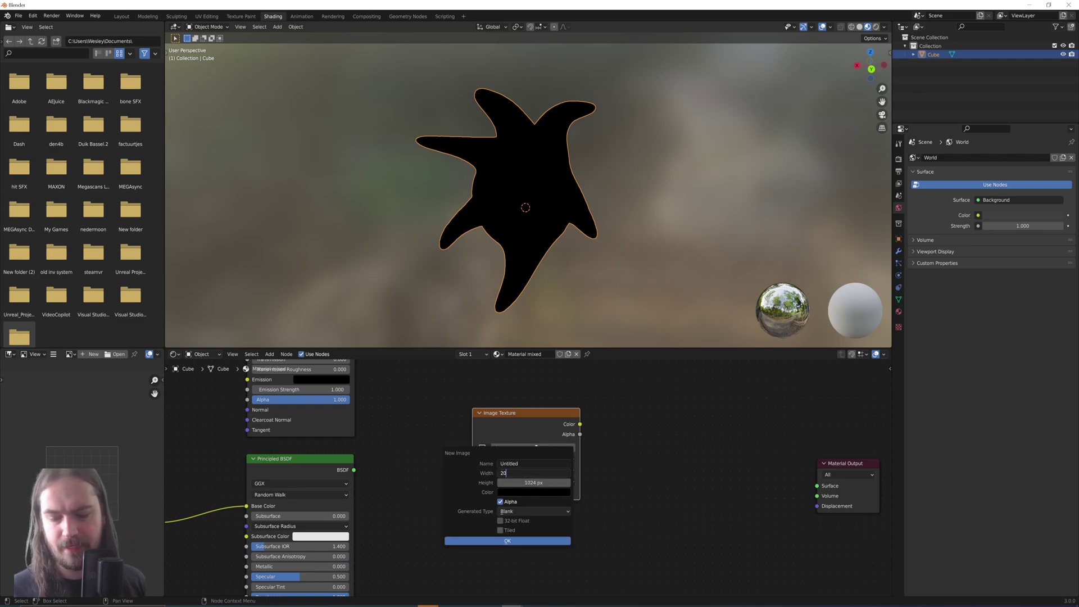
pyautogui.write('48')
pyautogui.press('Tab')
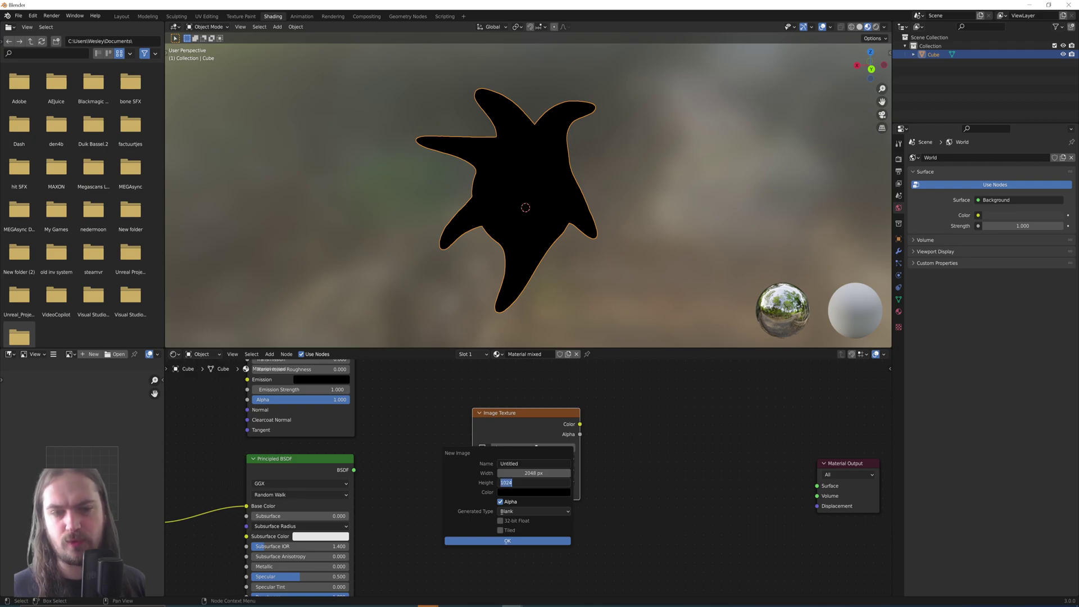
pyautogui.write('20')
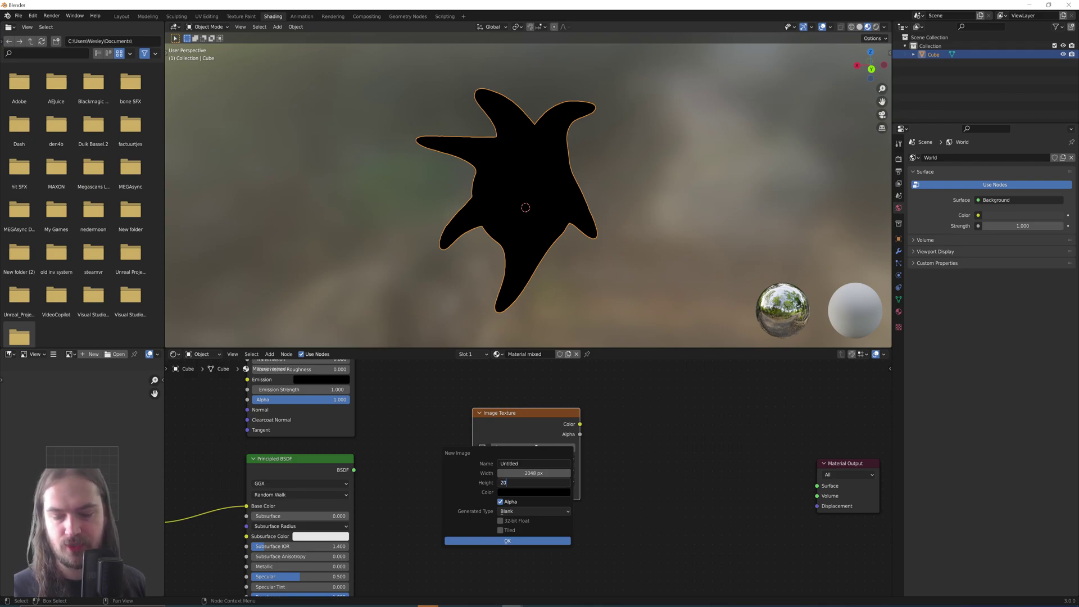
pyautogui.write('48')
pyautogui.press('Return')
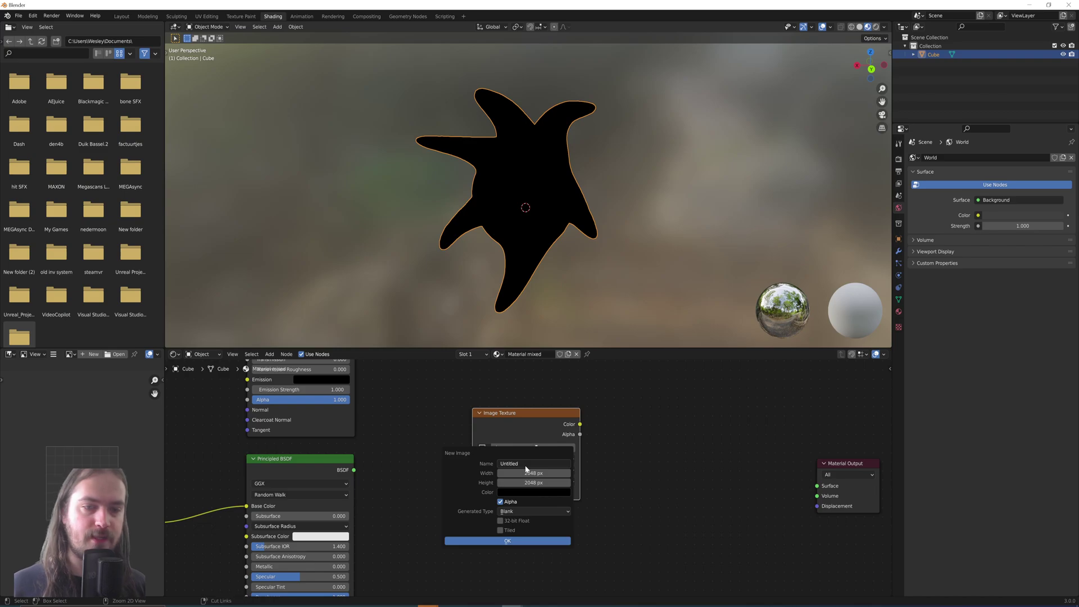
# Step: Name the new image RGB_mask and create it
pyautogui.click(534, 464)
pyautogui.write('RGB')
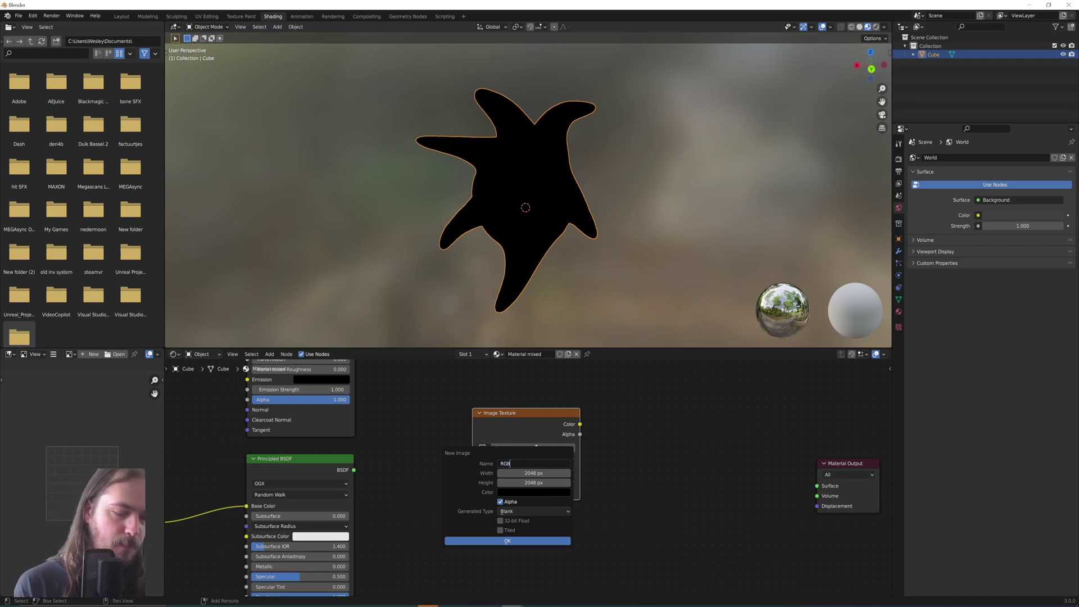
pyautogui.write('_mask')
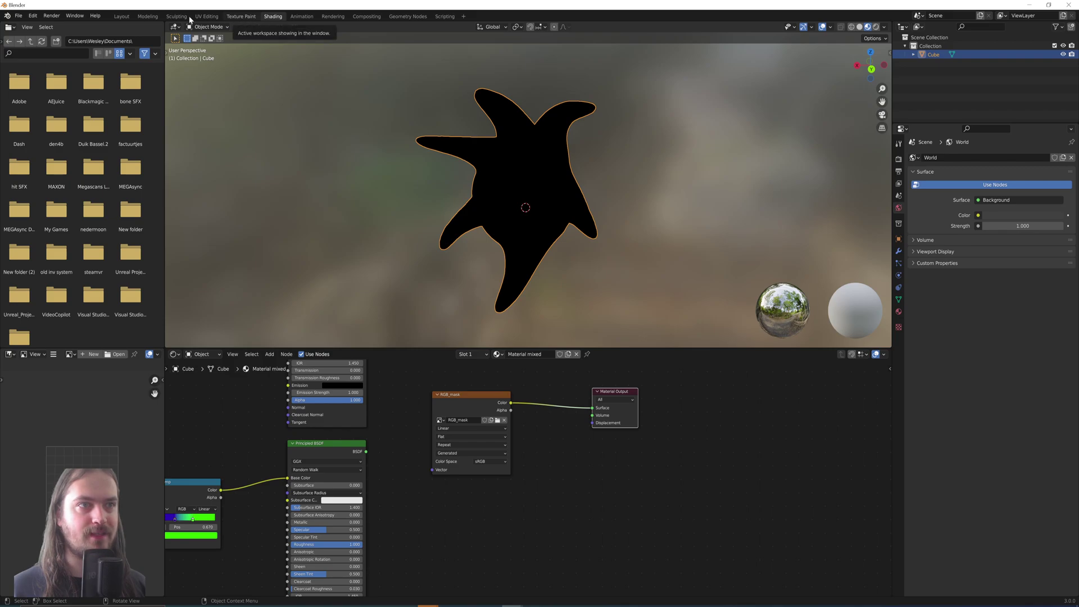
# Step: Select the spiked object's whole mesh in Edit Mode of the Layout workspace and unwrap it with Smart UV Project
pyautogui.click(121, 18)
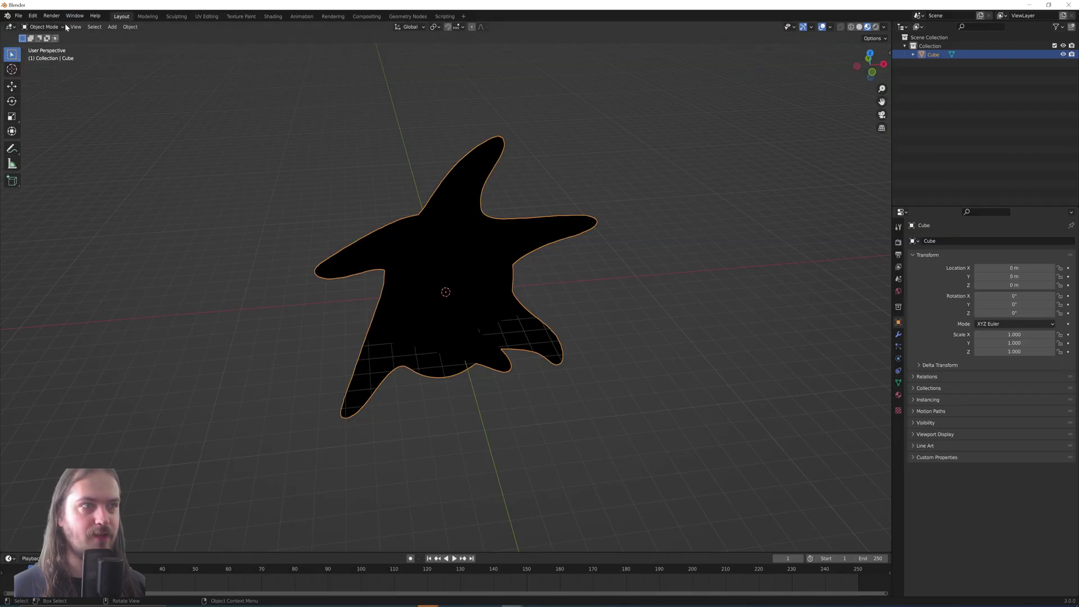
pyautogui.moveTo(446, 274); pyautogui.dragTo(544, 277, button='middle')
pyautogui.press('Tab')
pyautogui.scroll(5, 566, 263)
pyautogui.scroll(-5, 554, 289)
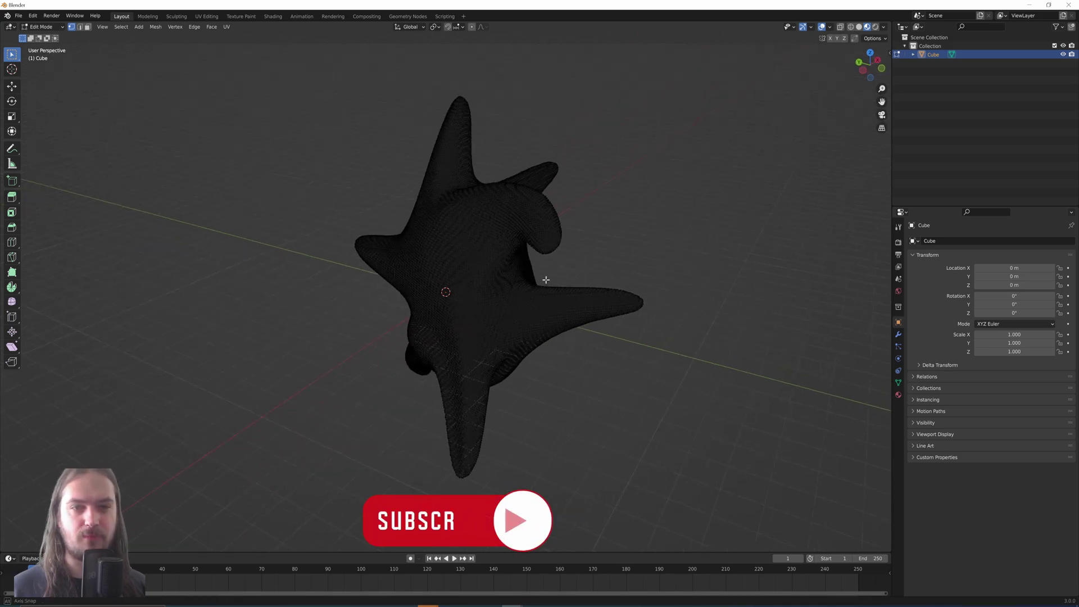
pyautogui.press('a')
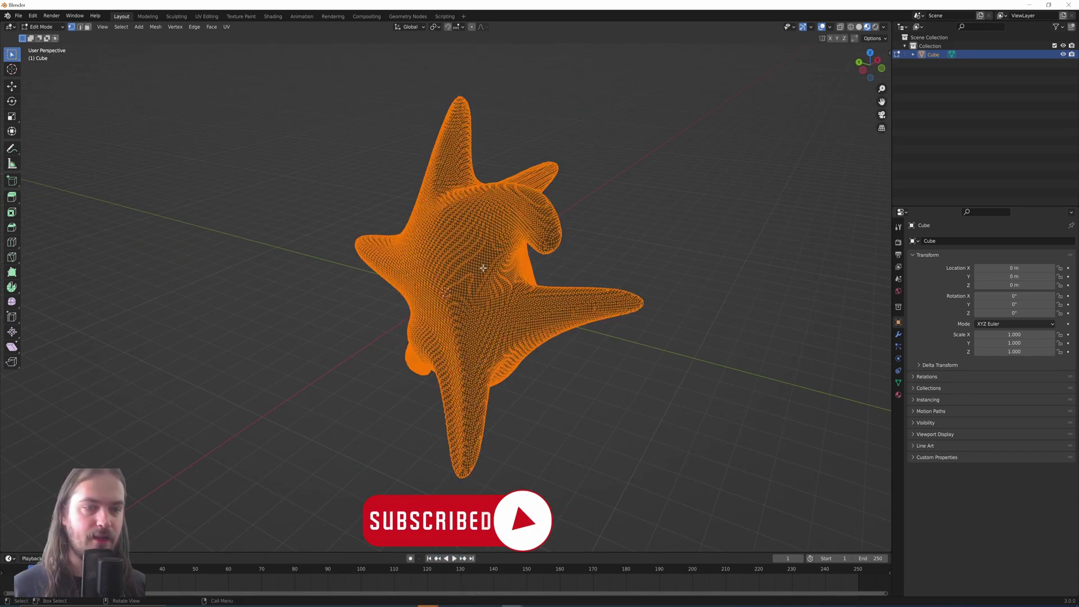
pyautogui.press('u')
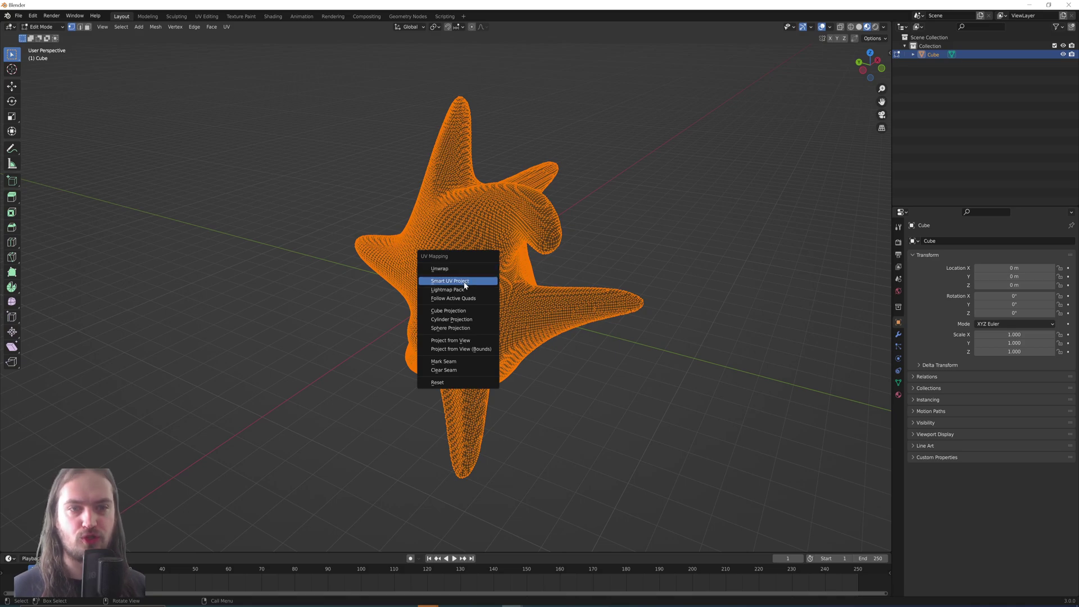
pyautogui.click(467, 281)
pyautogui.click(483, 350)
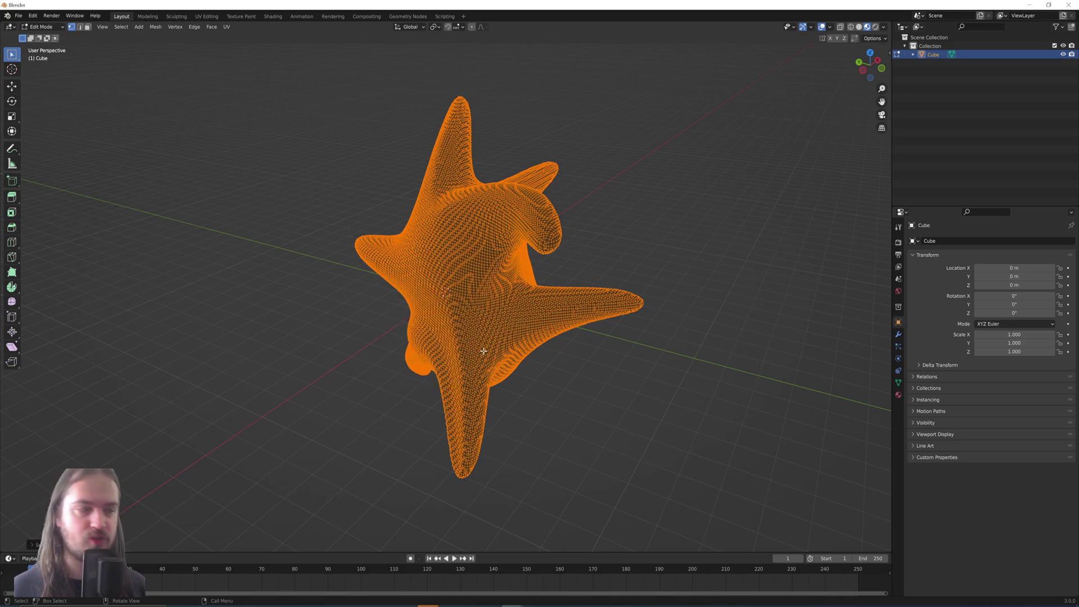
# Step: Check the unwrapped UV islands in the UV Editing workspace and switch to the Texture Paint workspace
pyautogui.click(208, 17)
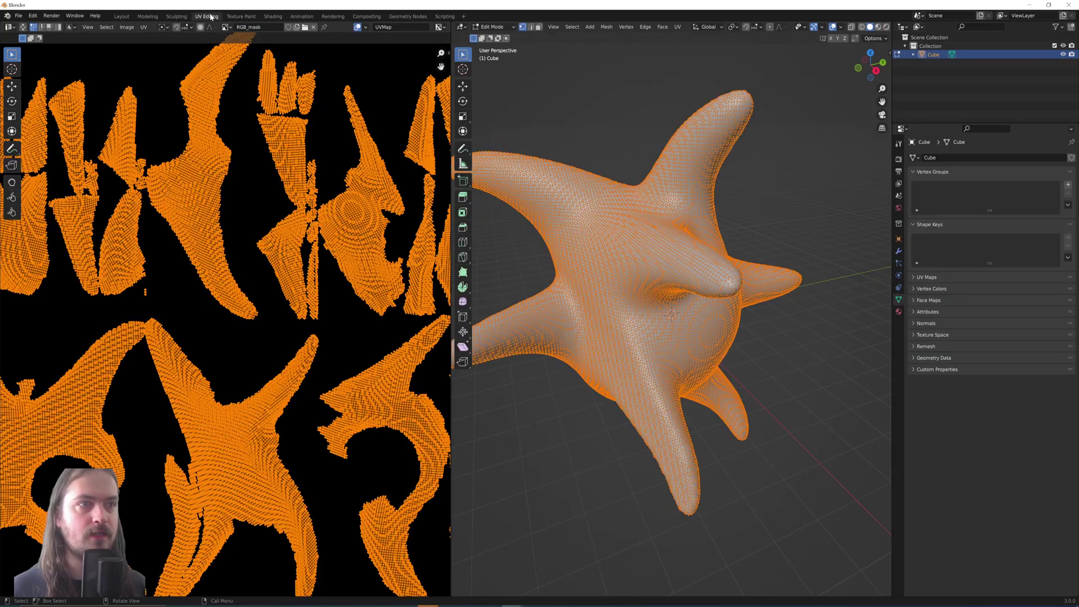
pyautogui.scroll(-5, 322, 292)
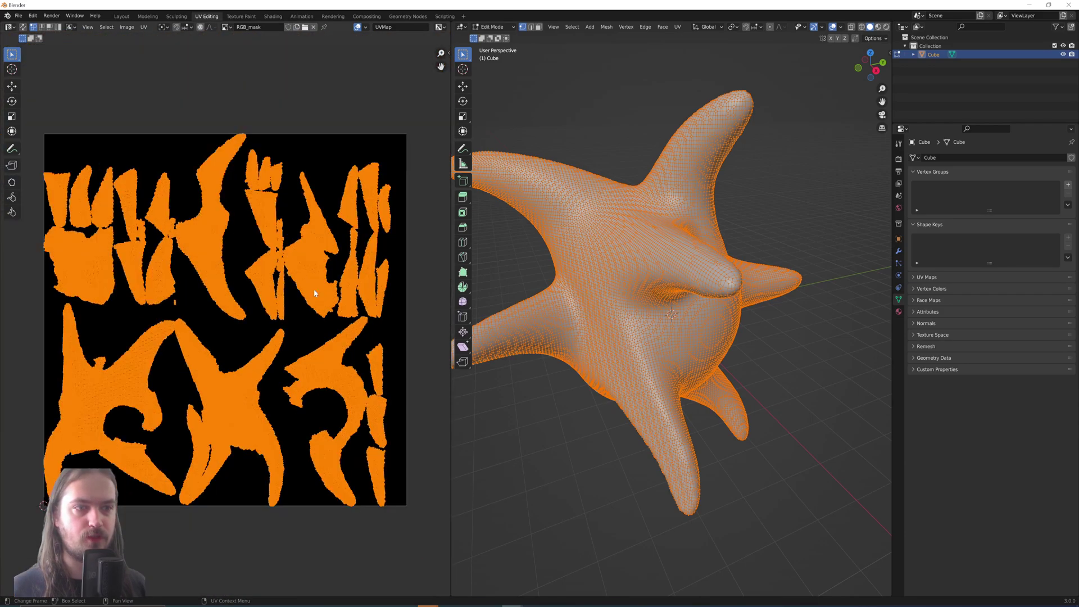
pyautogui.click(241, 17)
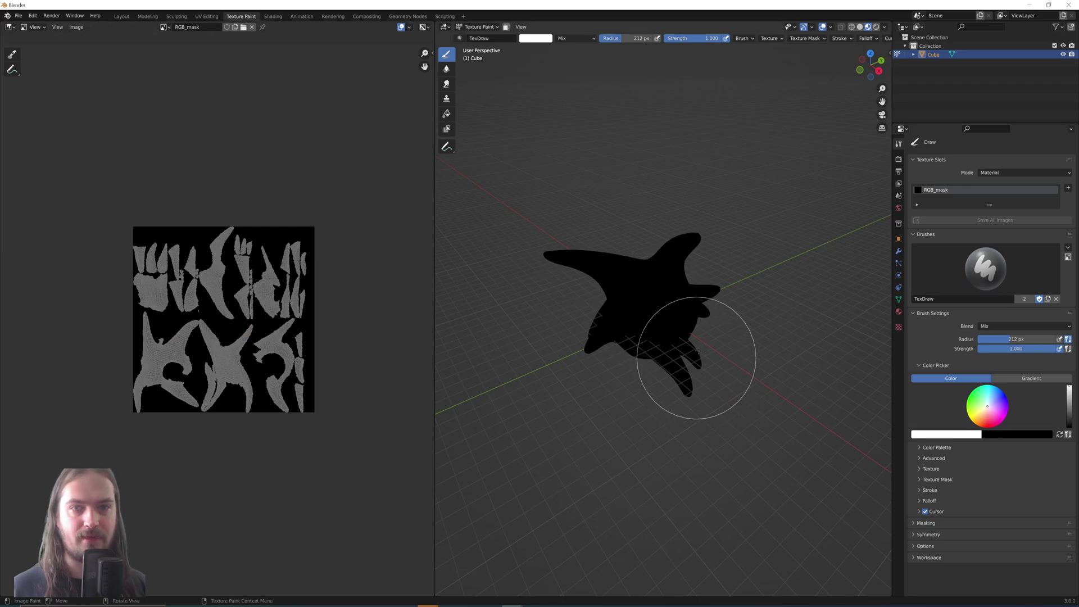
# Step: Try a white brush stroke across the spiked object and undo it
pyautogui.moveTo(620, 270)
pyautogui.mouseDown()
pyautogui.moveTo(636, 268)
pyautogui.moveTo(677, 322)
pyautogui.mouseUp()
pyautogui.hotkey('ctrl', 'z')
pyautogui.hotkey('ctrl', 'z')
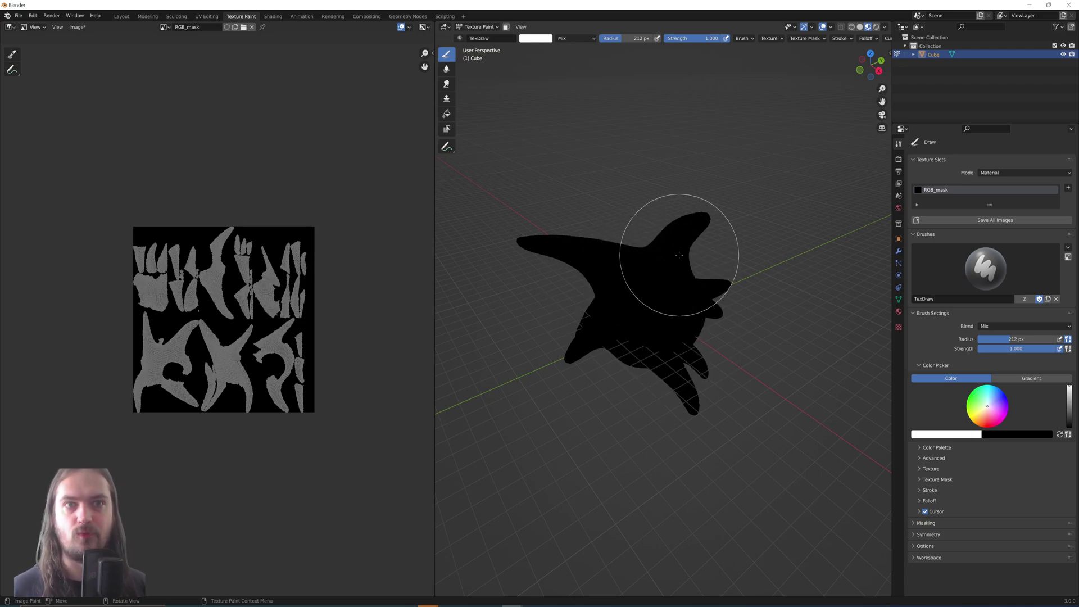
# Step: Set the brush color to pure red using RGB values, with G and B at 0
pyautogui.scroll(4, 679, 255)
pyautogui.scroll(-2, 556, 70)
pyautogui.click(535, 38)
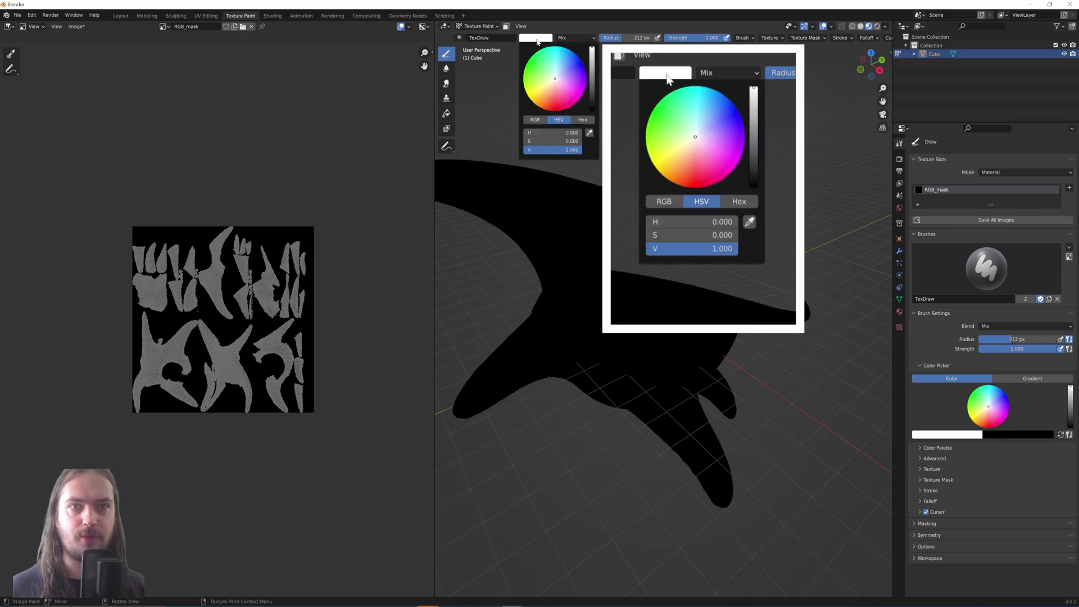
pyautogui.click(537, 121)
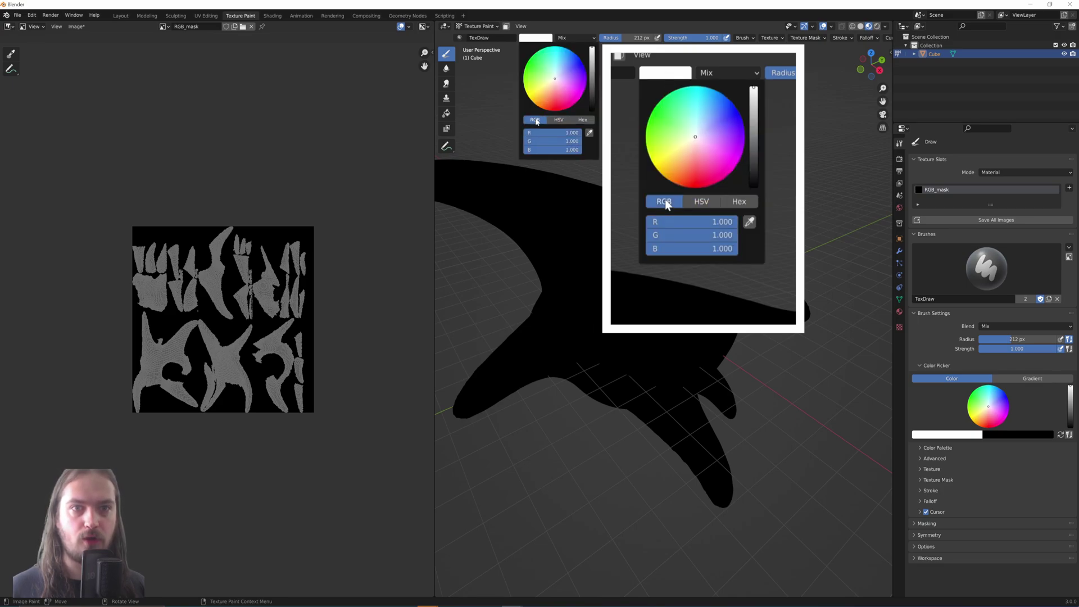
pyautogui.click(547, 141)
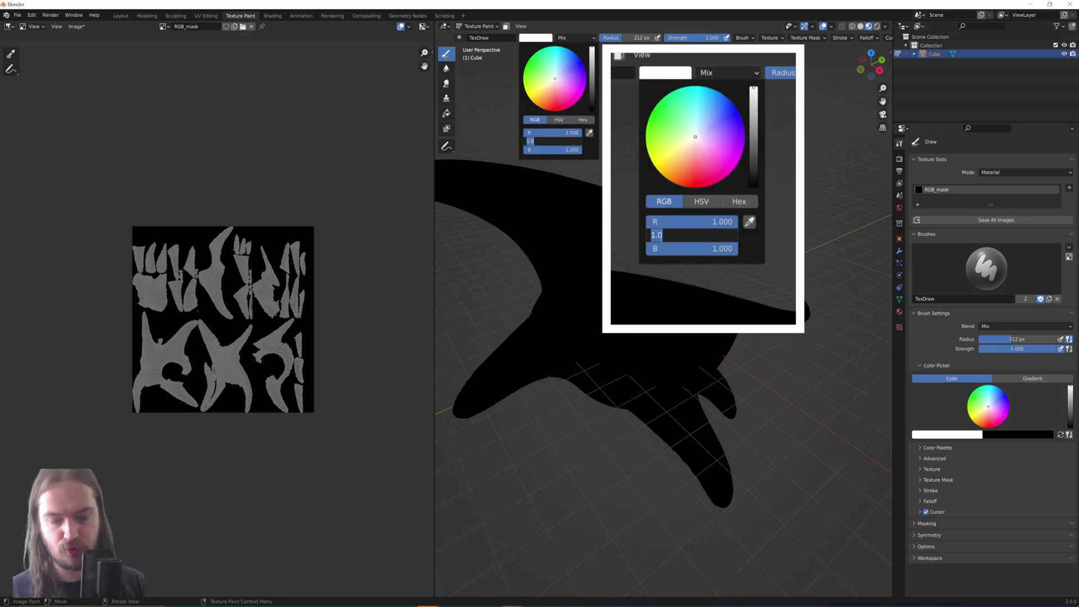
pyautogui.press('Tab')
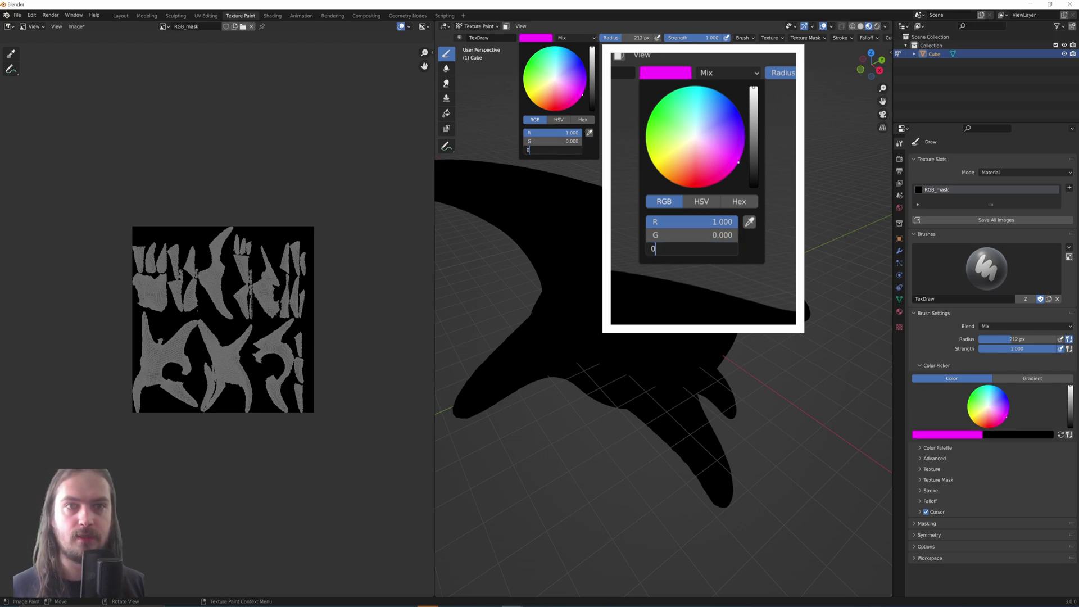
pyautogui.press('Return')
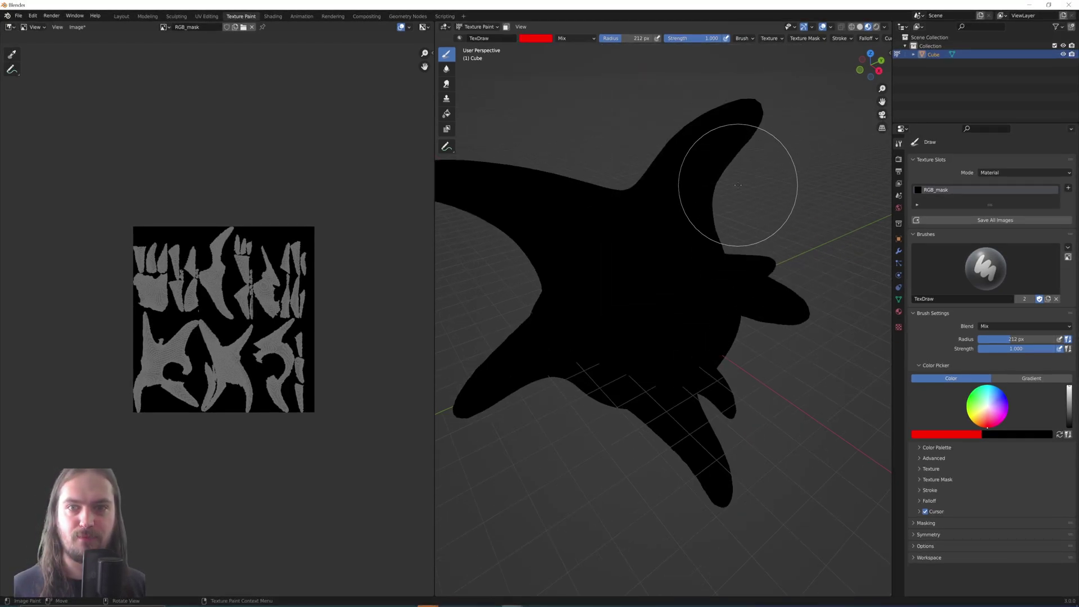
# Step: Paint the upper spike of the object red from several sides
pyautogui.moveTo(738, 185); pyautogui.dragTo(624, 157, button='middle')
pyautogui.moveTo(624, 156)
pyautogui.mouseDown()
pyautogui.moveTo(606, 130)
pyautogui.moveTo(630, 124)
pyautogui.moveTo(656, 133)
pyautogui.mouseUp()
pyautogui.moveTo(655, 133); pyautogui.dragTo(760, 141, button='middle')
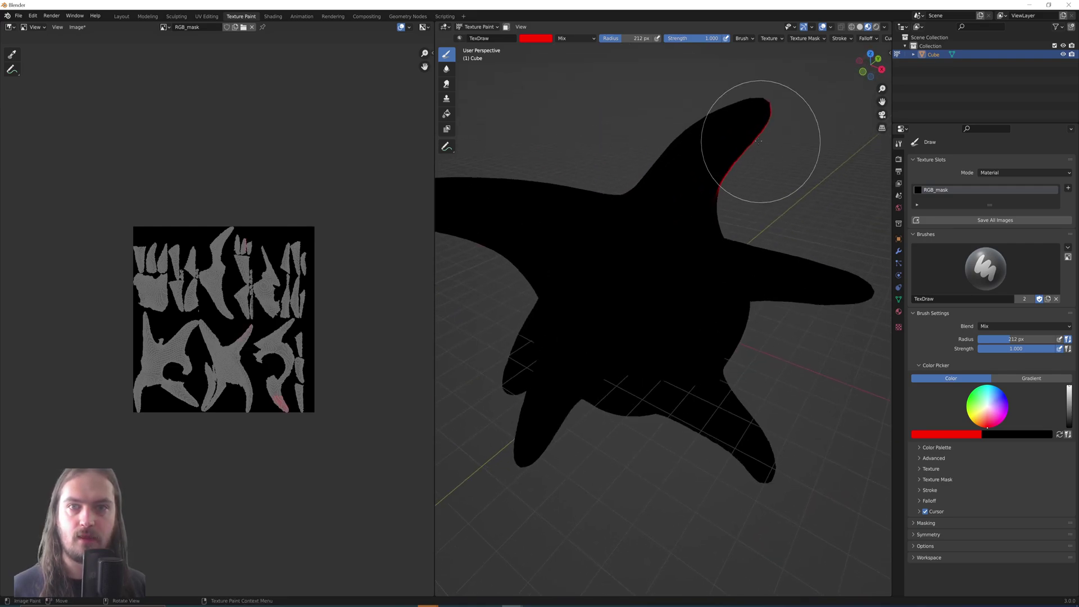
pyautogui.moveTo(760, 141)
pyautogui.mouseDown()
pyautogui.moveTo(732, 110)
pyautogui.moveTo(763, 117)
pyautogui.moveTo(723, 157)
pyautogui.moveTo(734, 161)
pyautogui.moveTo(683, 137)
pyautogui.mouseUp()
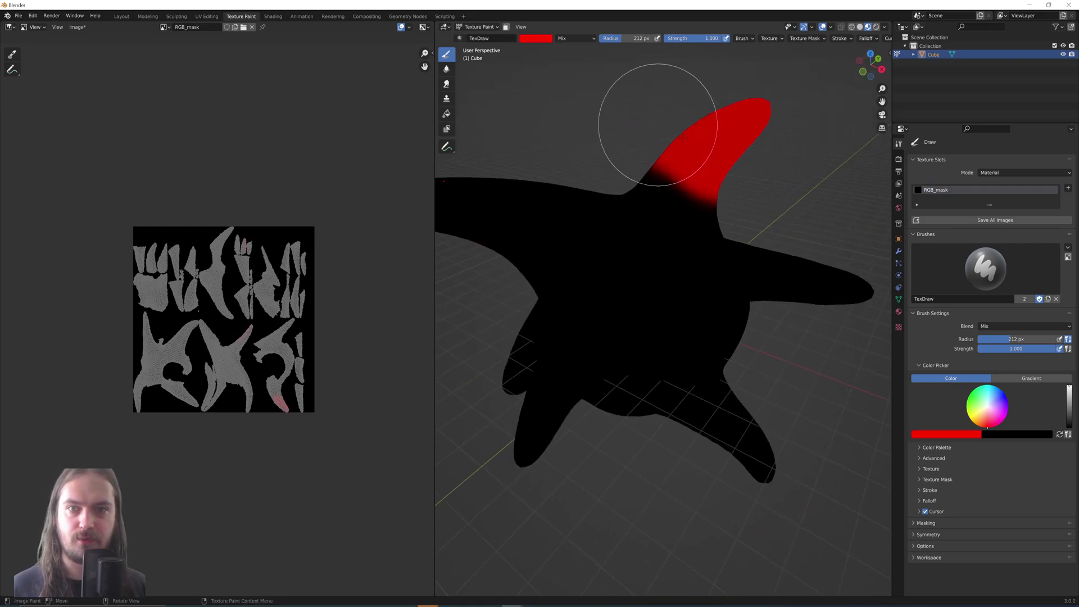
pyautogui.moveTo(704, 144); pyautogui.dragTo(612, 137, button='middle')
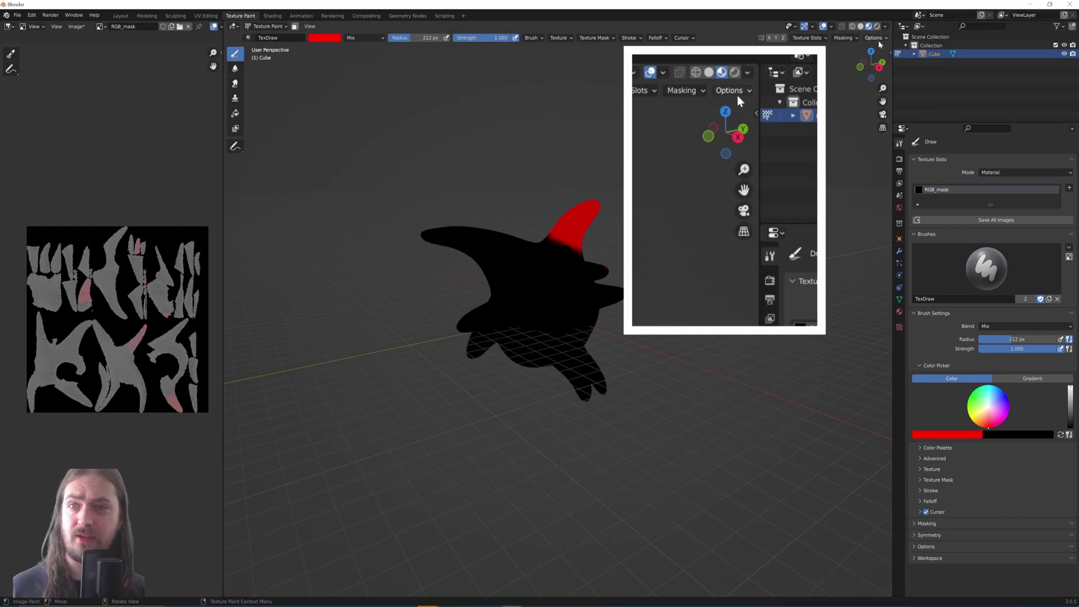
# Step: Try painting red over the object's body and other spikes, view the strokes from several angles and undo them
pyautogui.click(880, 40)
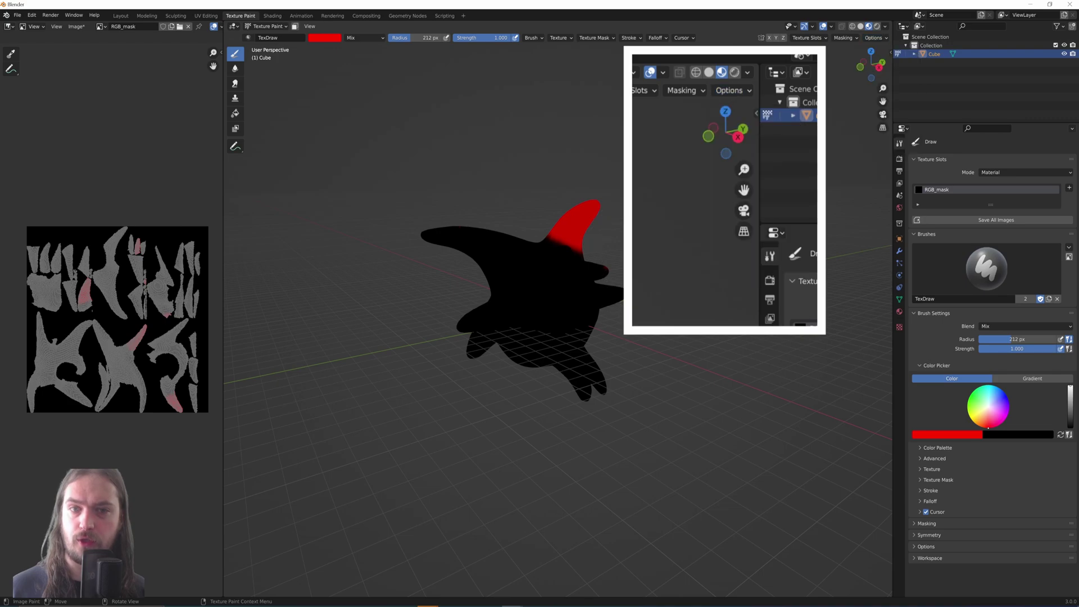
pyautogui.moveTo(798, 168)
pyautogui.mouseDown(button='middle')
pyautogui.moveTo(725, 278)
pyautogui.moveTo(609, 272)
pyautogui.moveTo(611, 257)
pyautogui.moveTo(622, 259)
pyautogui.mouseUp(button='middle')
pyautogui.moveTo(614, 233); pyautogui.dragTo(621, 381)
pyautogui.moveTo(622, 380); pyautogui.dragTo(650, 264, button='middle')
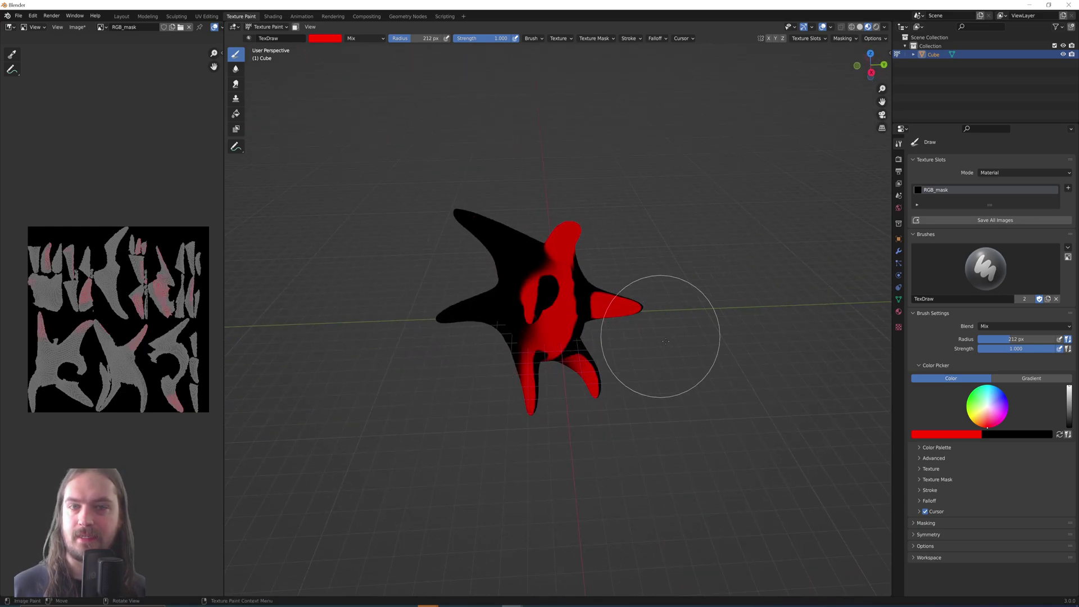
pyautogui.moveTo(666, 340)
pyautogui.mouseDown(button='middle')
pyautogui.moveTo(647, 349)
pyautogui.moveTo(798, 371)
pyautogui.moveTo(682, 326)
pyautogui.mouseUp(button='middle')
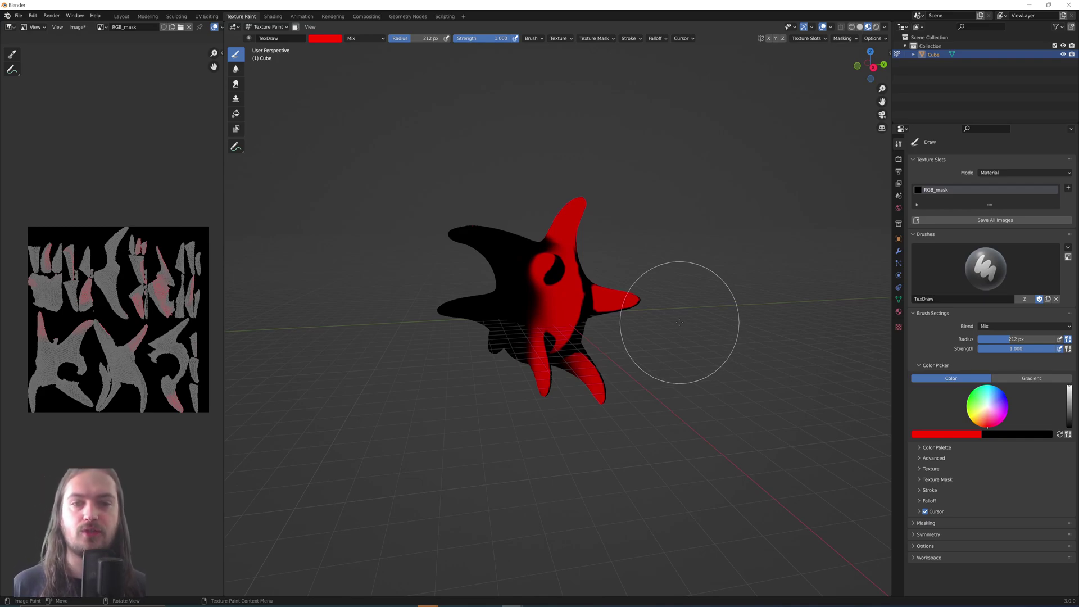
pyautogui.moveTo(679, 322)
pyautogui.mouseDown(button='middle')
pyautogui.moveTo(624, 338)
pyautogui.moveTo(676, 323)
pyautogui.mouseUp(button='middle')
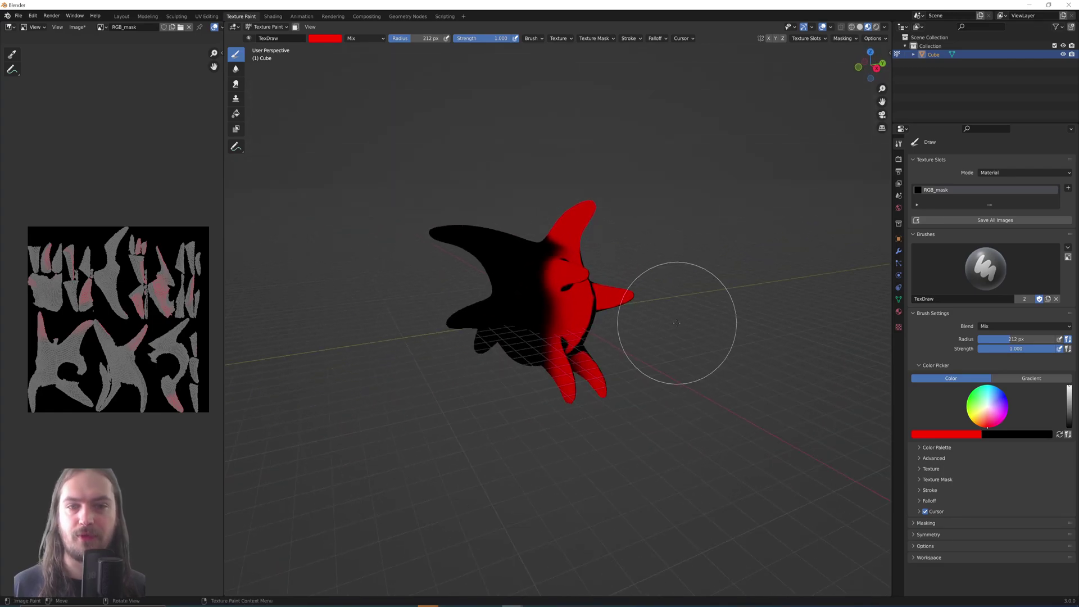
pyautogui.hotkey('ctrl', 'z')
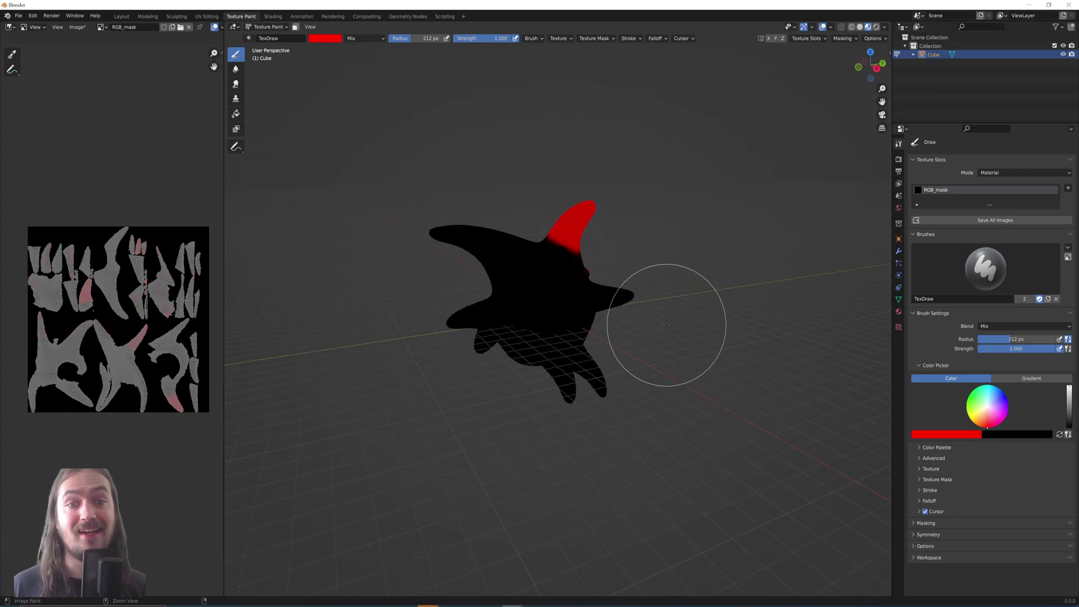
# Step: Turn off Occlude and Backface Culling in the painting options and paint the spike beside the upper red one red
pyautogui.click(872, 38)
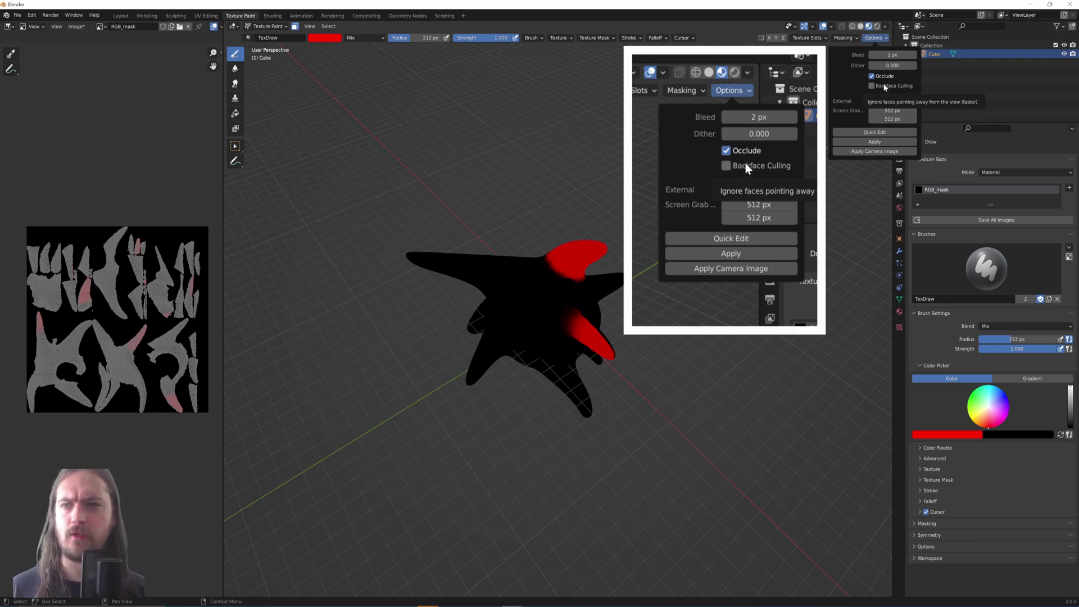
pyautogui.moveTo(650, 422); pyautogui.dragTo(703, 354, button='middle')
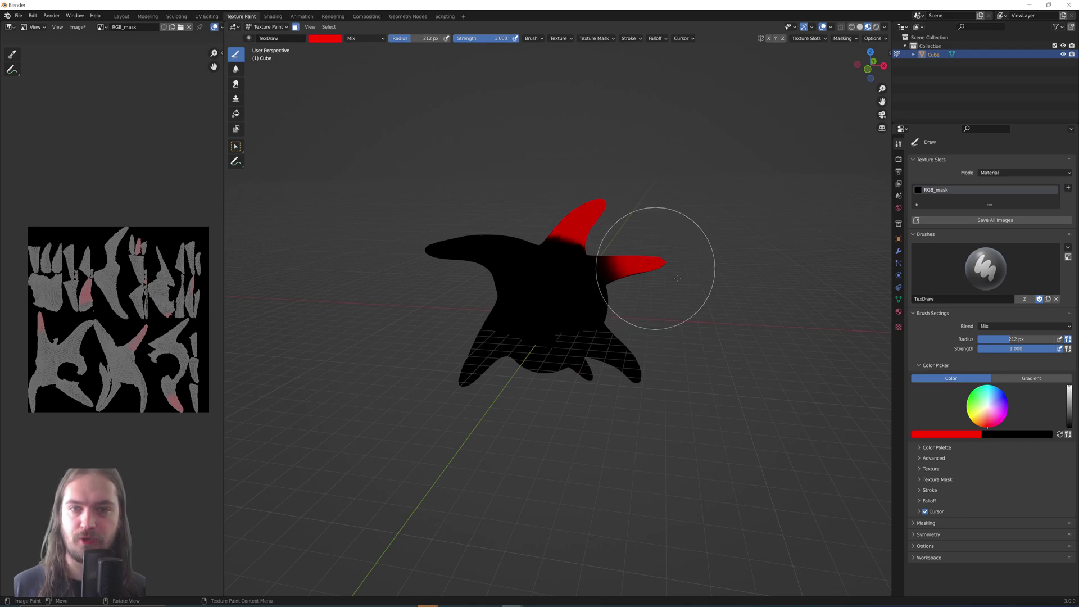
pyautogui.moveTo(677, 278); pyautogui.dragTo(481, 266, button='middle')
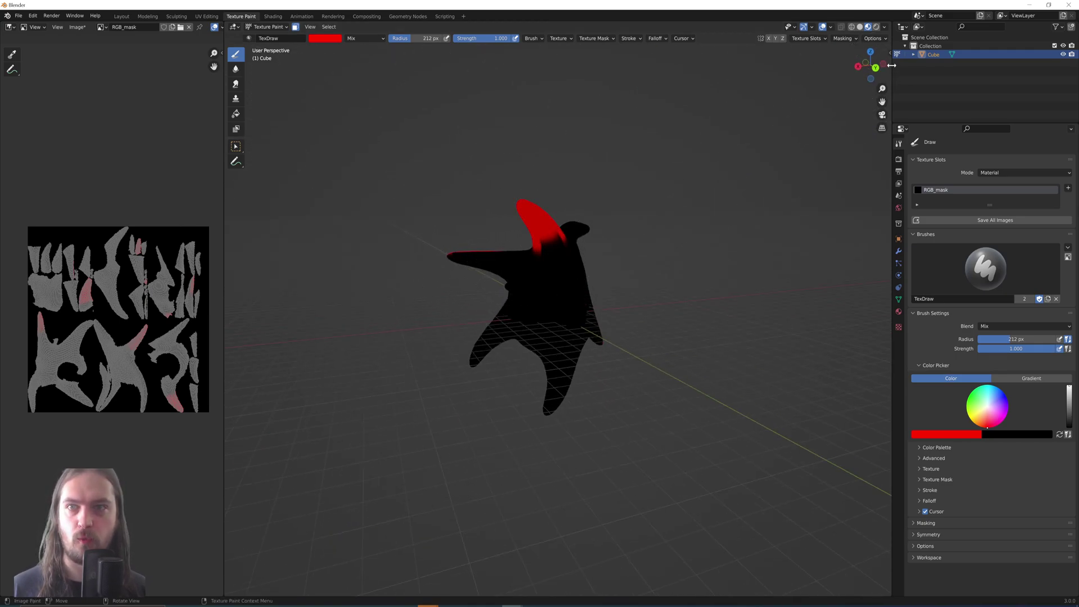
pyautogui.click(877, 38)
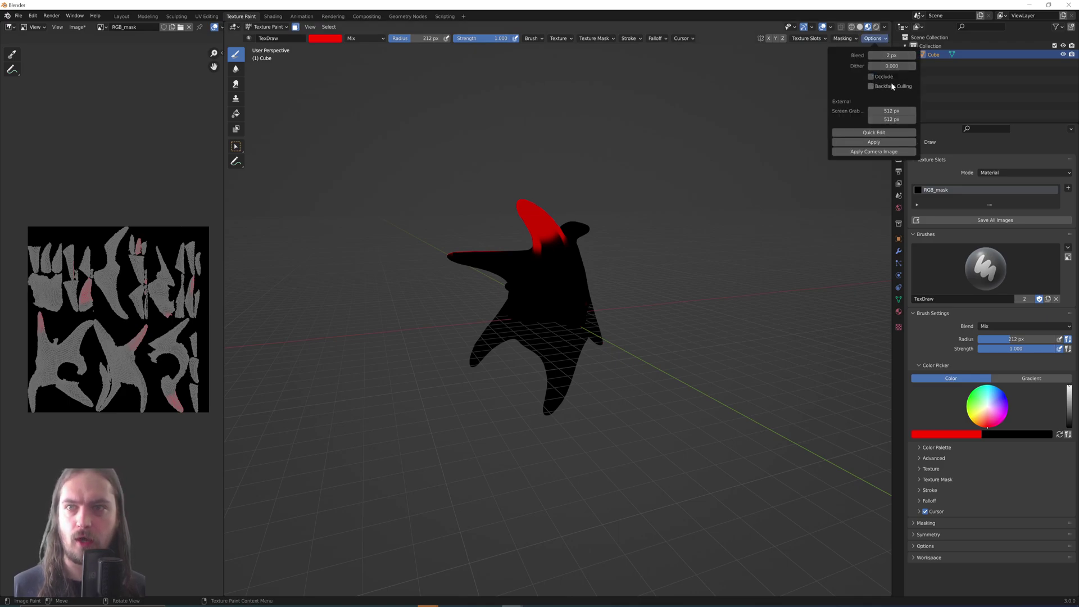
pyautogui.moveTo(598, 181); pyautogui.dragTo(779, 203, button='middle')
pyautogui.moveTo(667, 258)
pyautogui.mouseDown()
pyautogui.moveTo(635, 245)
pyautogui.moveTo(648, 269)
pyautogui.mouseUp()
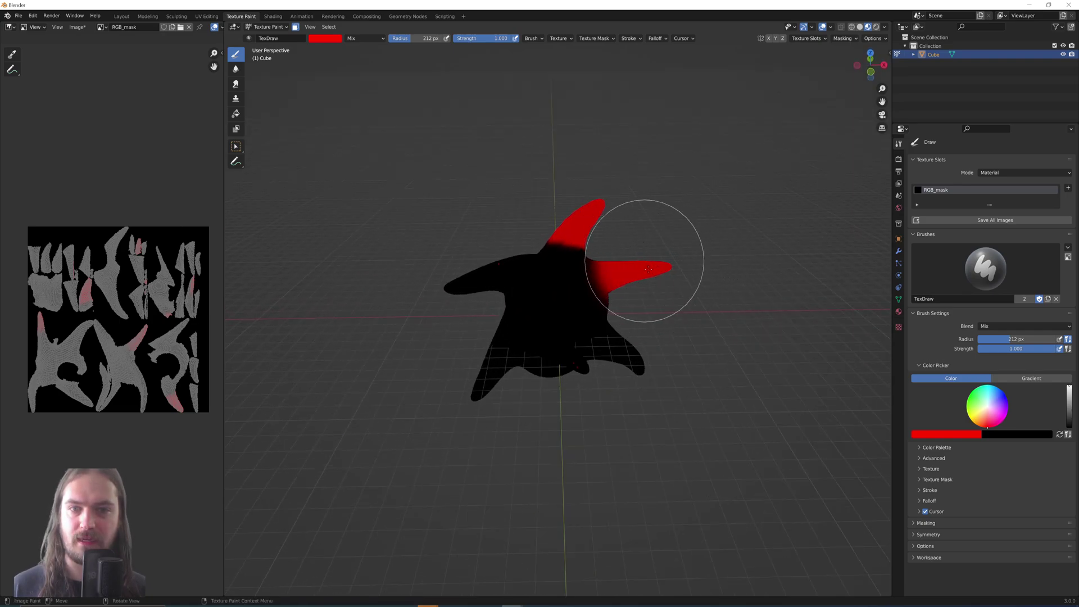
# Step: Paint a third spike, low on the object, red and cover the unpainted gap along its underside
pyautogui.moveTo(648, 268)
pyautogui.mouseDown(button='middle')
pyautogui.moveTo(534, 301)
pyautogui.moveTo(573, 295)
pyautogui.moveTo(500, 290)
pyautogui.mouseUp(button='middle')
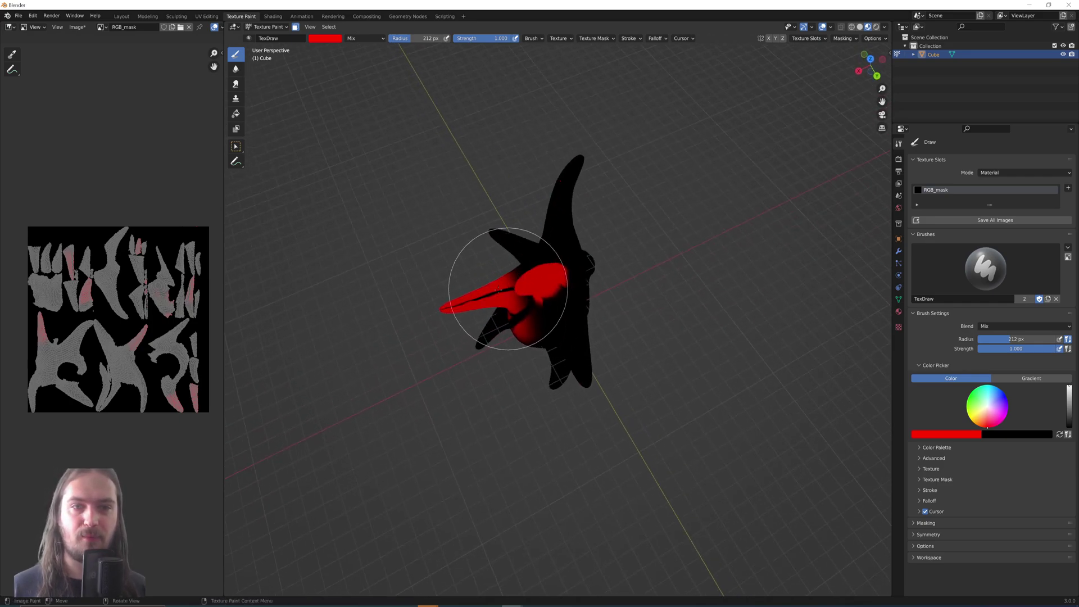
pyautogui.scroll(4, 490, 285)
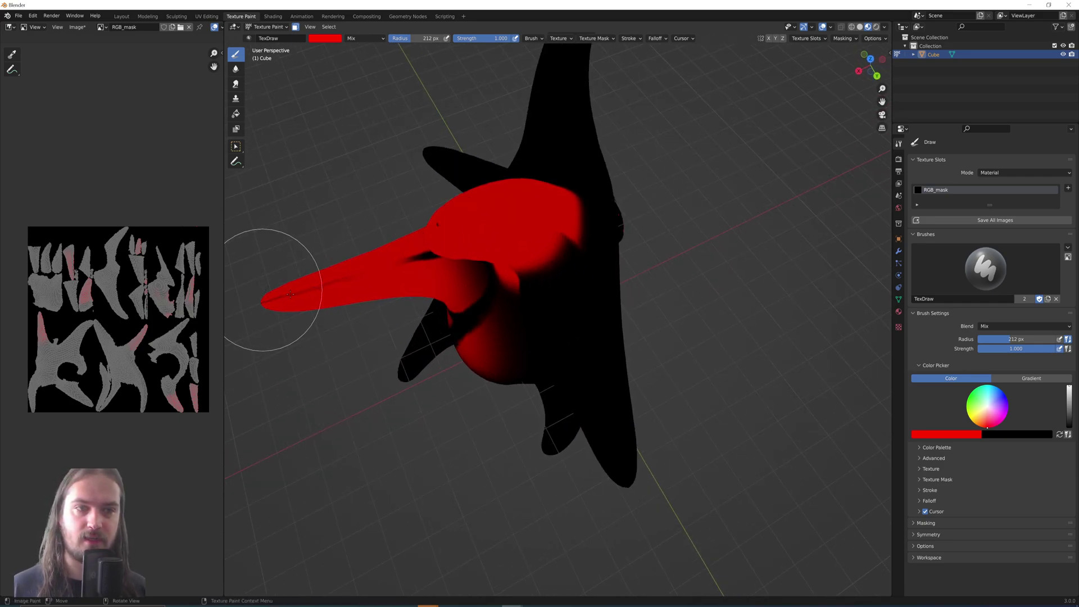
pyautogui.moveTo(350, 277)
pyautogui.mouseDown(button='middle')
pyautogui.moveTo(397, 235)
pyautogui.moveTo(478, 208)
pyautogui.moveTo(548, 204)
pyautogui.mouseUp(button='middle')
pyautogui.scroll(-3, 545, 216)
pyautogui.moveTo(680, 301)
pyautogui.mouseDown(button='middle')
pyautogui.moveTo(593, 290)
pyautogui.moveTo(522, 353)
pyautogui.moveTo(657, 391)
pyautogui.mouseUp(button='middle')
pyautogui.scroll(2, 657, 391)
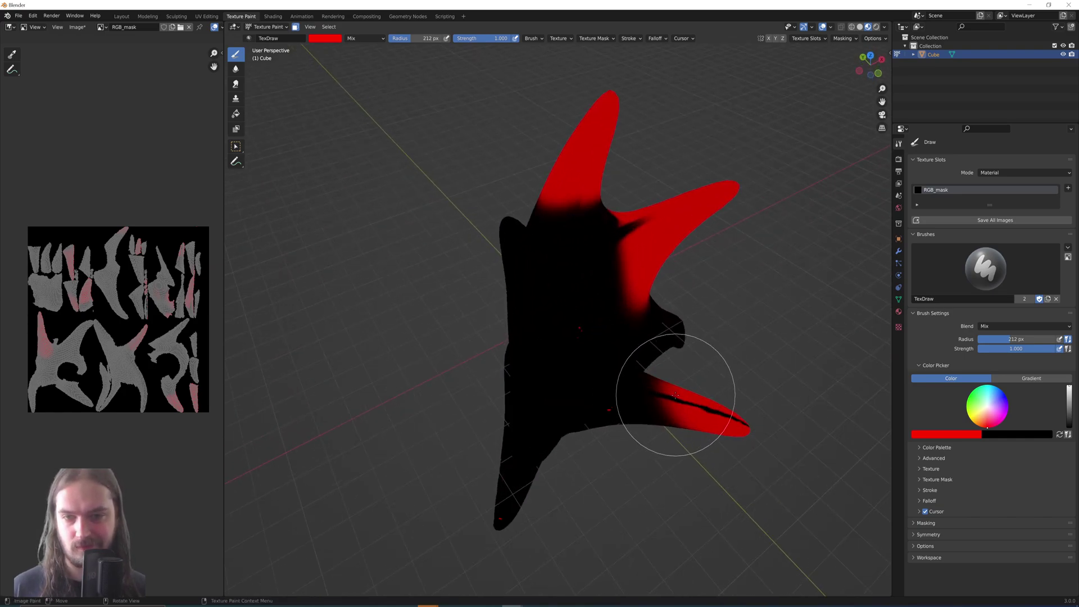
pyautogui.hotkey('ctrl', 'z')
pyautogui.moveTo(747, 422); pyautogui.dragTo(682, 186, button='middle')
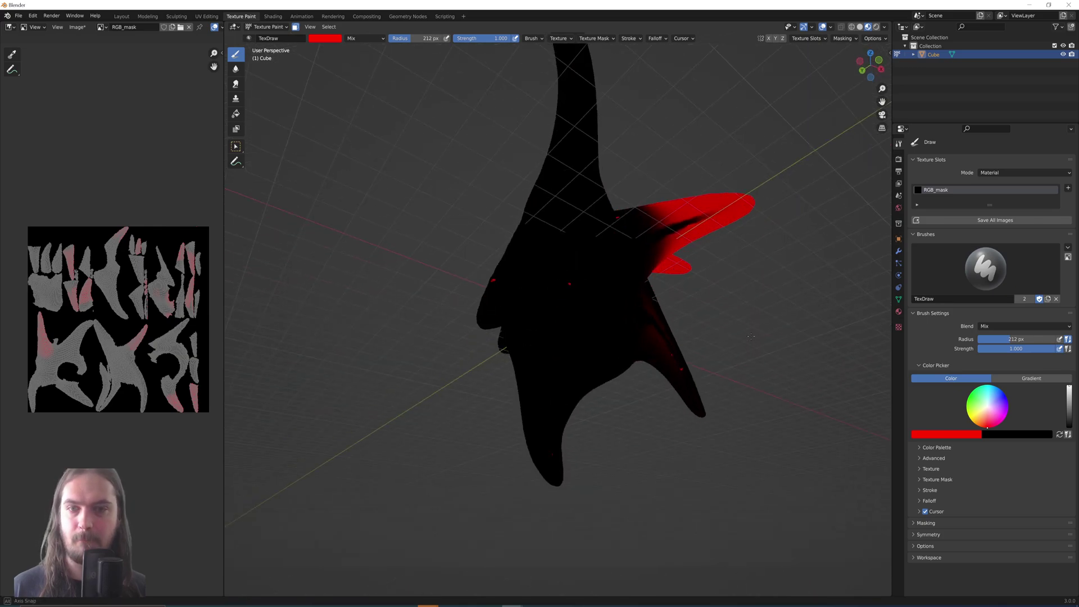
pyautogui.moveTo(682, 185)
pyautogui.mouseDown()
pyautogui.moveTo(687, 217)
pyautogui.moveTo(732, 214)
pyautogui.mouseUp()
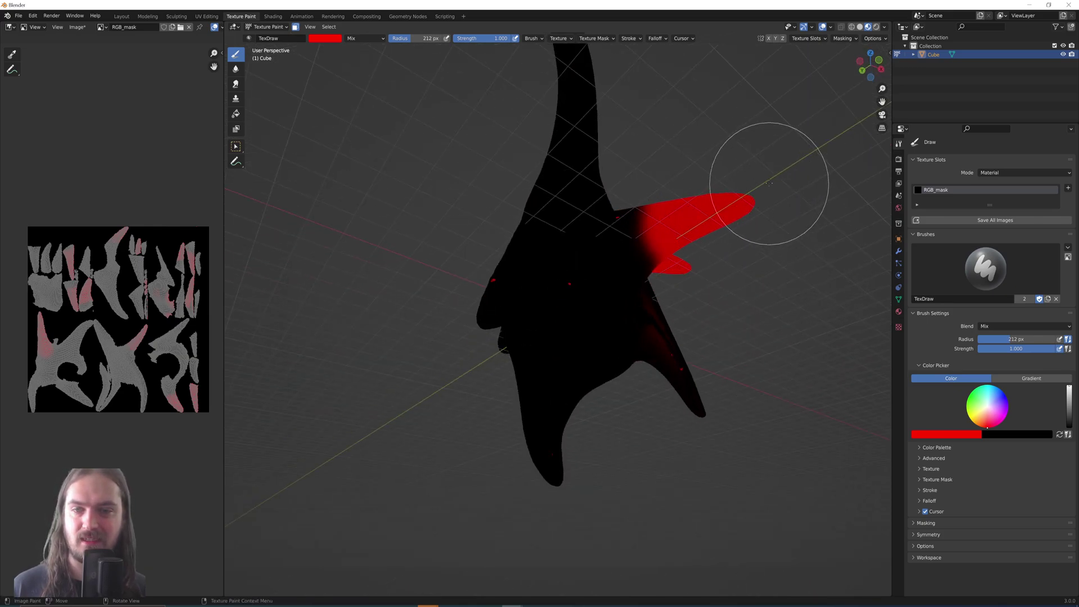
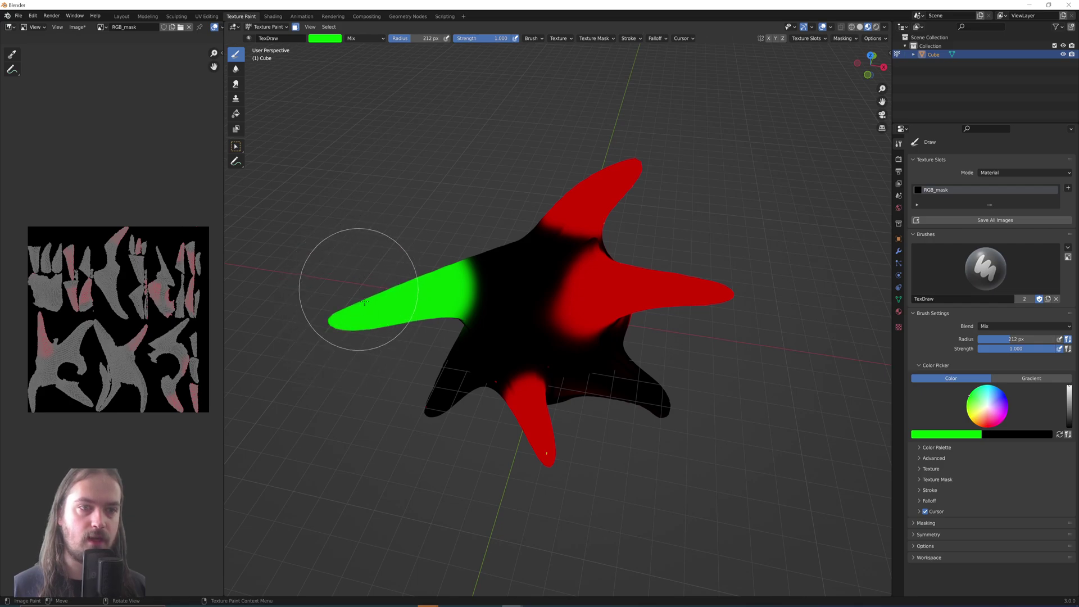
# Step: Paint the long side spike opposite the red ones and the spike below it pure green from both sides
pyautogui.moveTo(422, 229)
pyautogui.mouseDown()
pyautogui.moveTo(449, 235)
pyautogui.moveTo(378, 181)
pyautogui.mouseUp()
pyautogui.moveTo(342, 162); pyautogui.dragTo(619, 315, button='middle')
pyautogui.moveTo(618, 315)
pyautogui.mouseDown()
pyautogui.moveTo(667, 362)
pyautogui.moveTo(682, 360)
pyautogui.mouseUp()
pyautogui.moveTo(682, 360); pyautogui.dragTo(568, 313, button='middle')
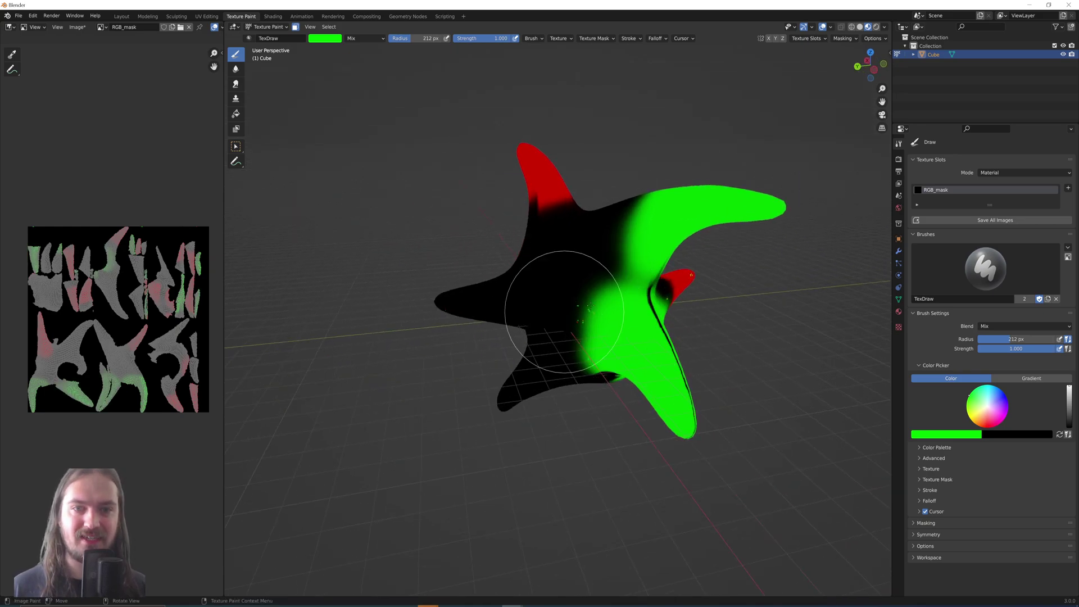
# Step: Fill the side of the body between the two green spikes with green
pyautogui.moveTo(704, 313)
pyautogui.mouseDown(button='middle')
pyautogui.moveTo(655, 355)
pyautogui.moveTo(486, 337)
pyautogui.mouseUp(button='middle')
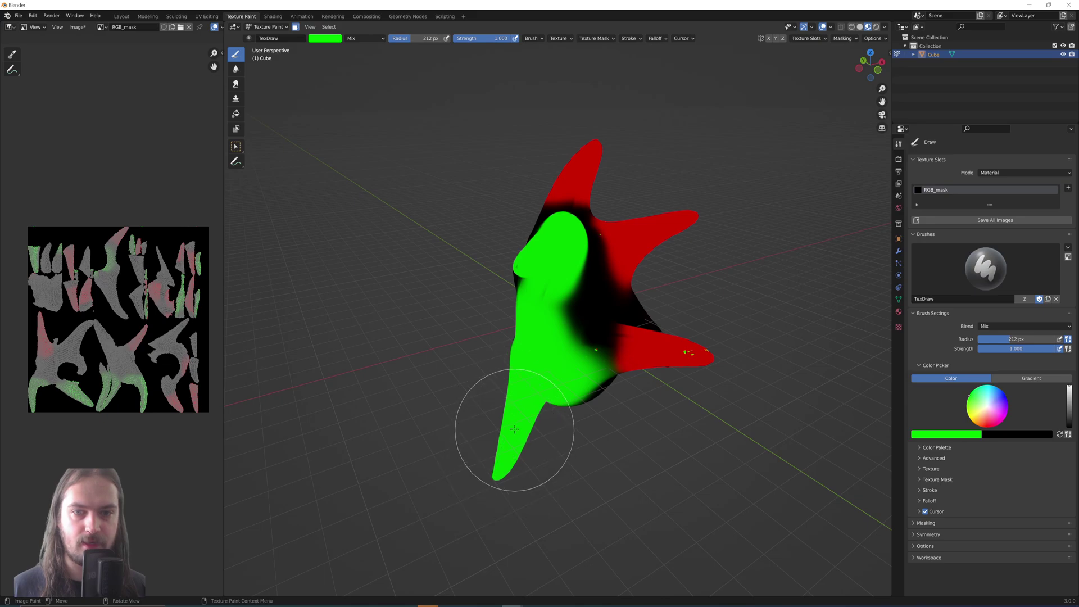
pyautogui.moveTo(566, 405)
pyautogui.mouseDown(button='middle')
pyautogui.moveTo(530, 365)
pyautogui.moveTo(564, 375)
pyautogui.mouseUp(button='middle')
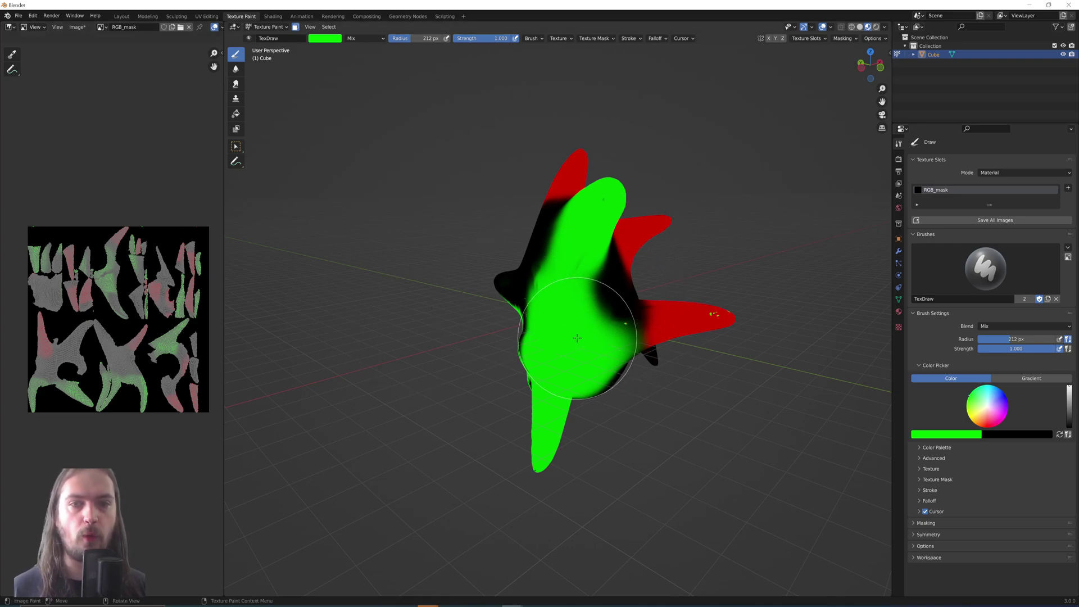
pyautogui.moveTo(579, 337); pyautogui.dragTo(559, 344, button='middle')
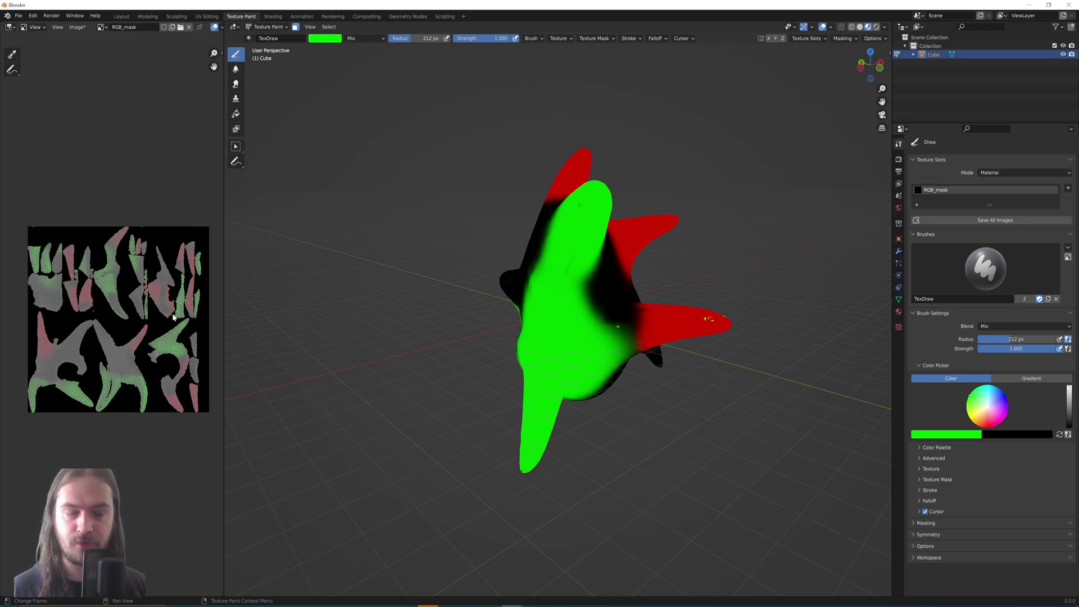
pyautogui.moveTo(679, 397)
pyautogui.mouseDown(button='middle')
pyautogui.moveTo(646, 394)
pyautogui.moveTo(615, 410)
pyautogui.mouseUp(button='middle')
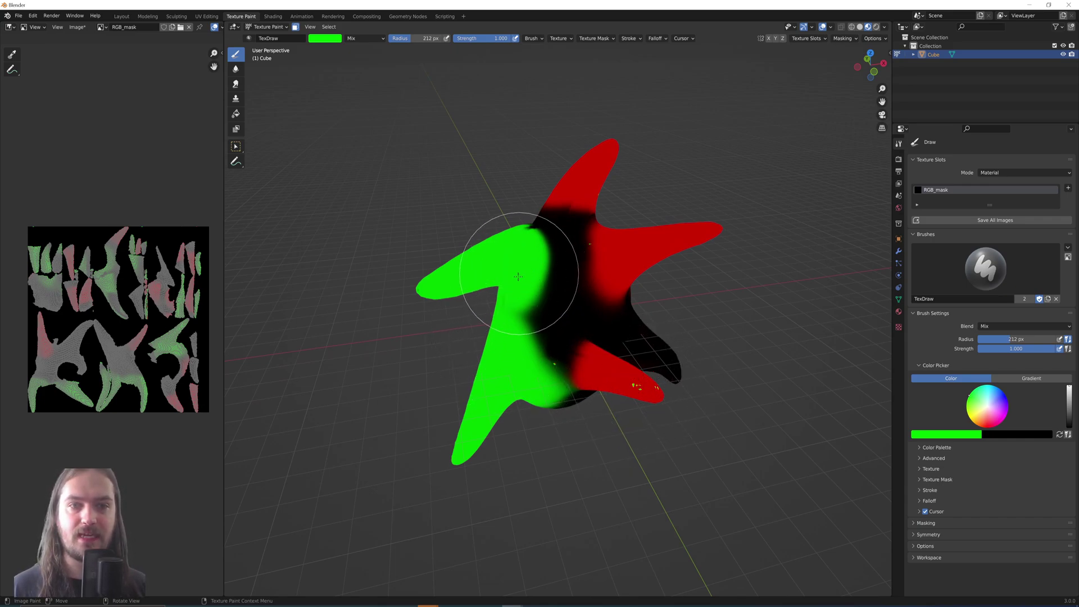
pyautogui.moveTo(530, 279); pyautogui.dragTo(515, 350)
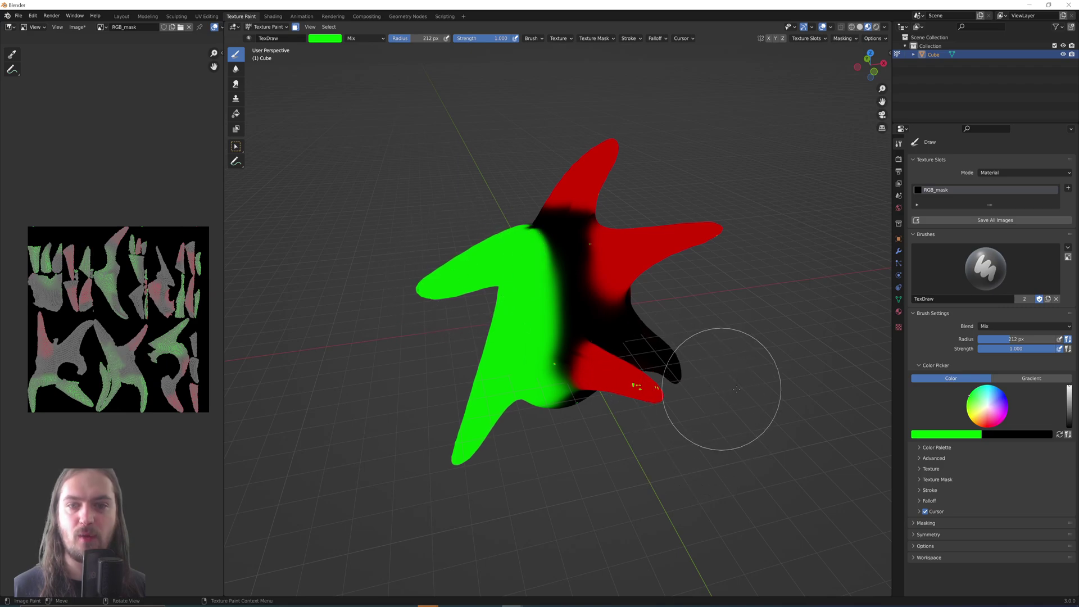
pyautogui.moveTo(694, 380); pyautogui.dragTo(694, 376, button='middle')
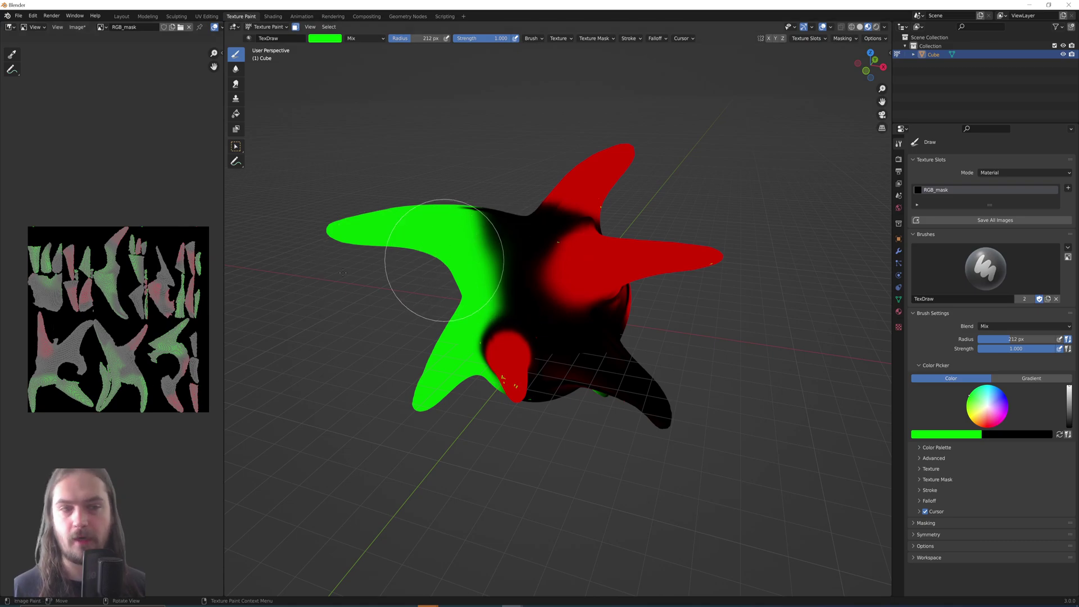
# Step: Set the brush color to blue and paint over the unpainted spikes and the adjoining body area
pyautogui.click(324, 38)
pyautogui.click(375, 60)
pyautogui.moveTo(754, 385); pyautogui.dragTo(595, 354, button='middle')
pyautogui.moveTo(463, 349)
pyautogui.mouseDown(button='middle')
pyautogui.moveTo(445, 369)
pyautogui.moveTo(526, 397)
pyautogui.moveTo(467, 365)
pyautogui.moveTo(469, 393)
pyautogui.moveTo(534, 393)
pyautogui.mouseUp(button='middle')
pyautogui.click(445, 370)
pyautogui.hotkey('ctrl', 'z')
pyautogui.click(468, 364)
pyautogui.moveTo(795, 289)
pyautogui.mouseDown(button='middle')
pyautogui.moveTo(718, 323)
pyautogui.moveTo(641, 290)
pyautogui.moveTo(513, 291)
pyautogui.mouseUp(button='middle')
pyautogui.click(679, 337)
pyautogui.moveTo(506, 298)
pyautogui.mouseDown()
pyautogui.moveTo(439, 305)
pyautogui.moveTo(482, 309)
pyautogui.mouseUp()
pyautogui.moveTo(482, 309); pyautogui.dragTo(511, 301, button='middle')
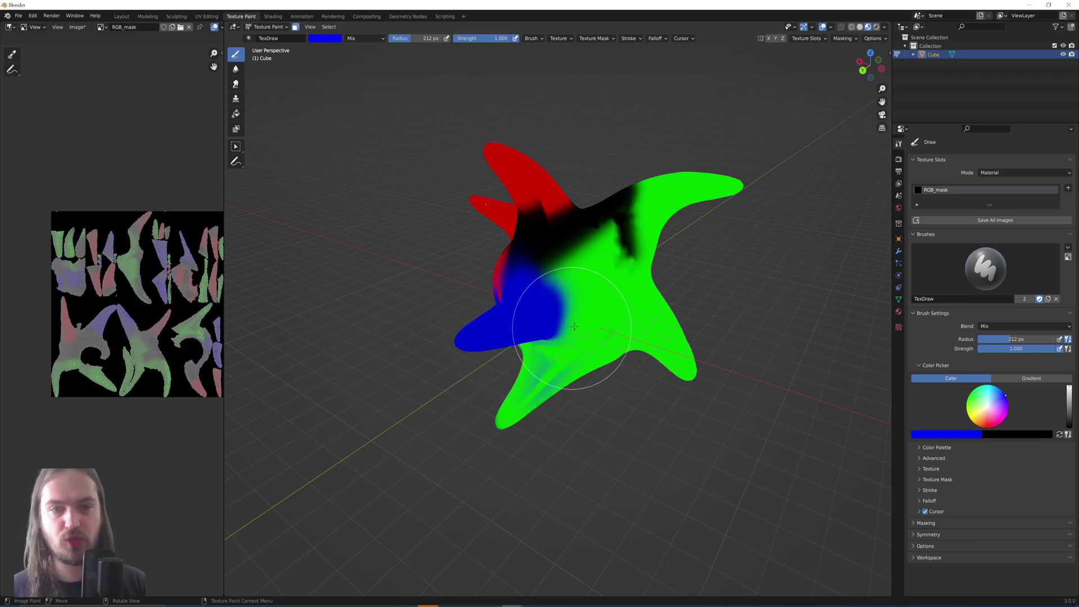
# Step: Darken the blue brush color, set the radius to 171 px and paint one green spike and its base dark blue
pyautogui.click(330, 40)
pyautogui.moveTo(345, 150)
pyautogui.mouseDown()
pyautogui.moveTo(318, 150)
pyautogui.moveTo(331, 150)
pyautogui.mouseUp()
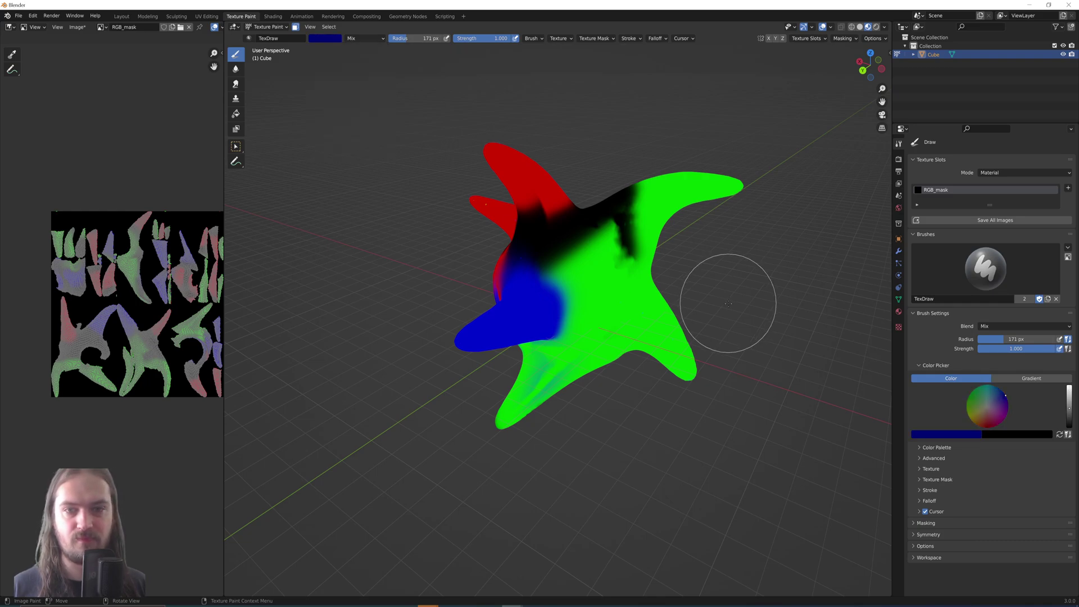
pyautogui.moveTo(621, 298); pyautogui.dragTo(742, 448)
pyautogui.moveTo(742, 448)
pyautogui.mouseDown(button='middle')
pyautogui.moveTo(672, 380)
pyautogui.moveTo(607, 387)
pyautogui.moveTo(646, 390)
pyautogui.mouseUp(button='middle')
pyautogui.moveTo(576, 351)
pyautogui.mouseDown()
pyautogui.moveTo(575, 491)
pyautogui.moveTo(597, 458)
pyautogui.mouseUp()
pyautogui.moveTo(598, 458); pyautogui.dragTo(613, 298, button='middle')
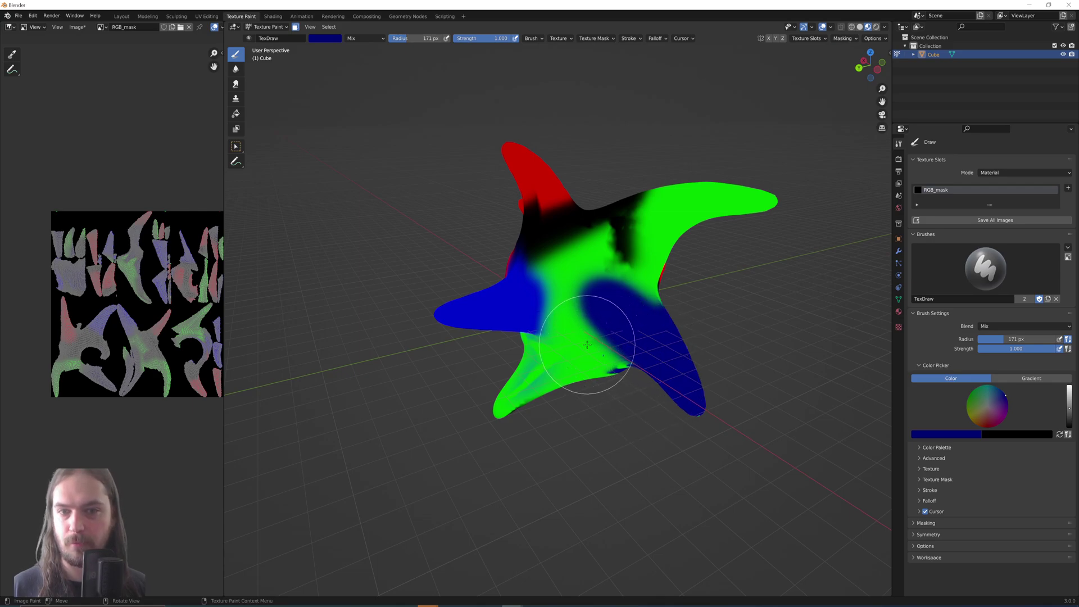
pyautogui.moveTo(587, 344); pyautogui.dragTo(632, 385)
pyautogui.moveTo(632, 385)
pyautogui.mouseDown(button='middle')
pyautogui.moveTo(500, 268)
pyautogui.moveTo(720, 312)
pyautogui.moveTo(682, 313)
pyautogui.mouseUp(button='middle')
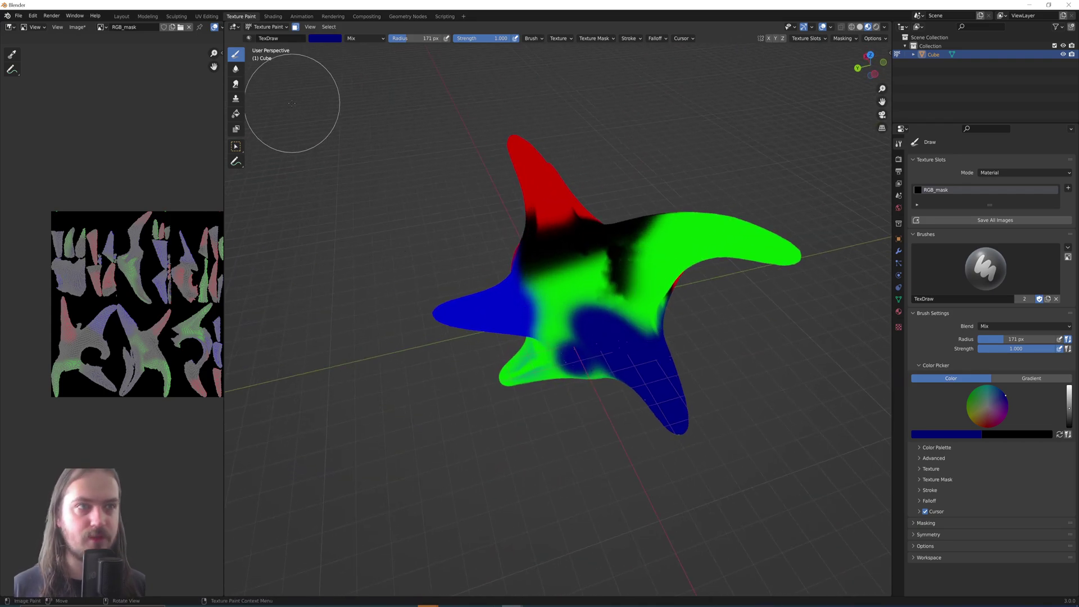
# Step: Switch to the Shading workspace and display the RGB_mask image in the image editor
pyautogui.click(274, 17)
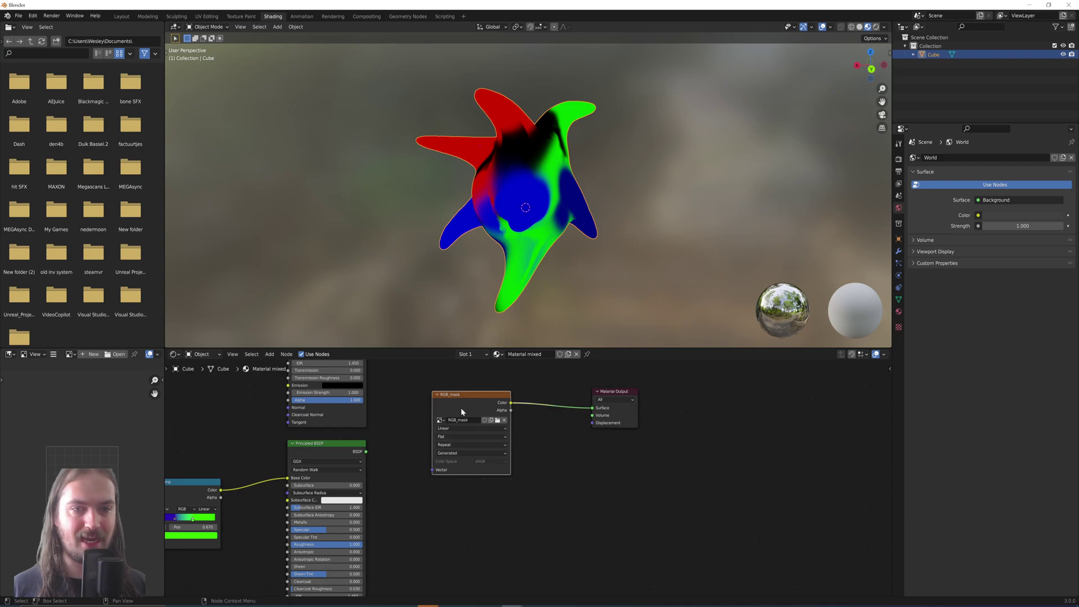
pyautogui.moveTo(459, 394); pyautogui.dragTo(491, 386, button='middle')
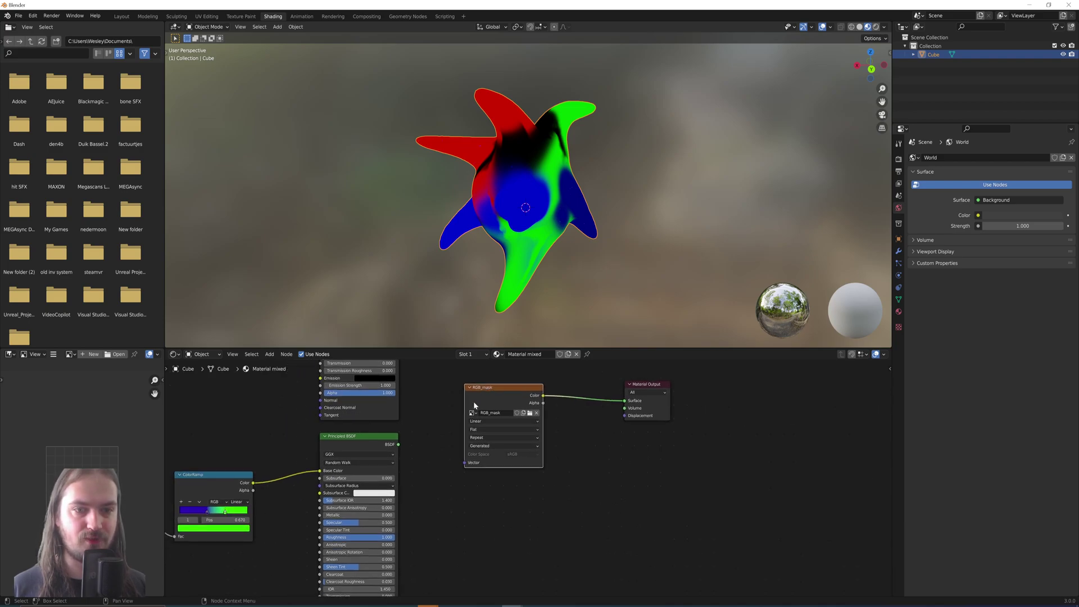
pyautogui.click(472, 413)
pyautogui.click(488, 430)
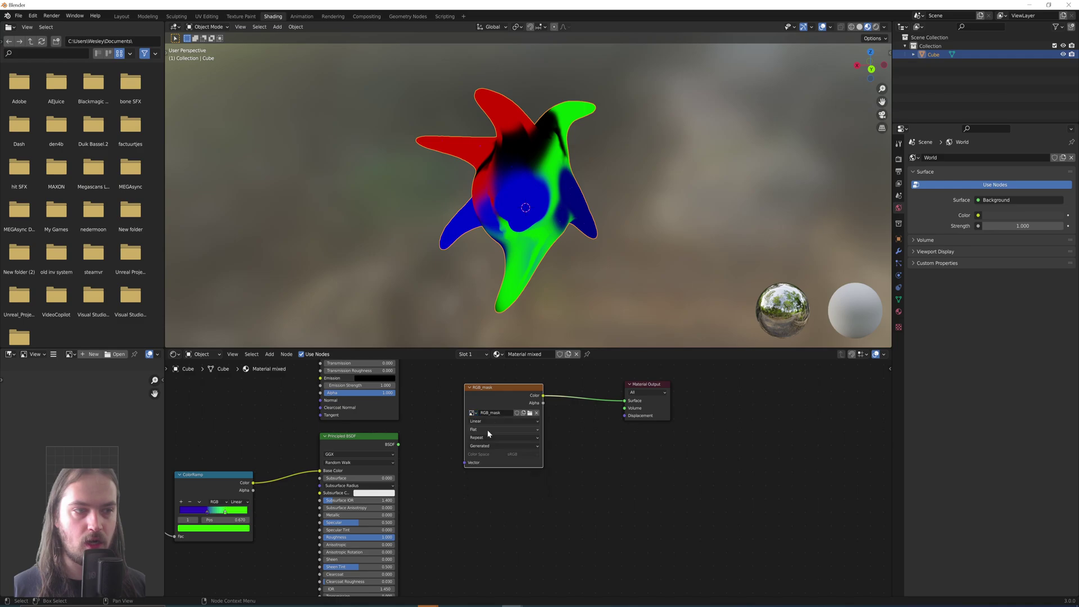
pyautogui.click(44, 358)
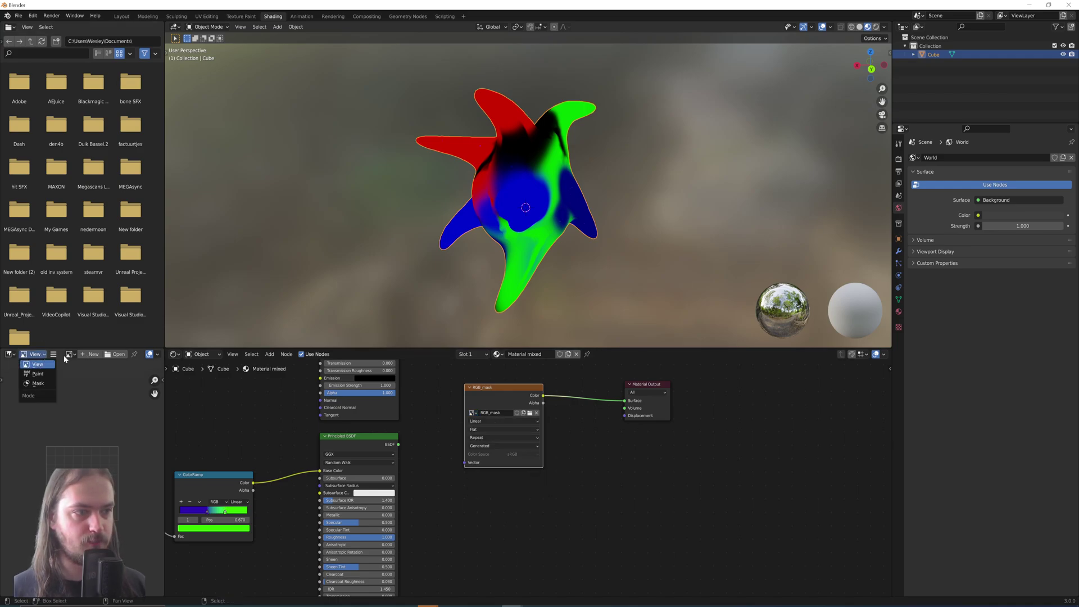
pyautogui.click(70, 355)
pyautogui.click(88, 376)
pyautogui.scroll(-5, 88, 381)
pyautogui.scroll(1, 85, 484)
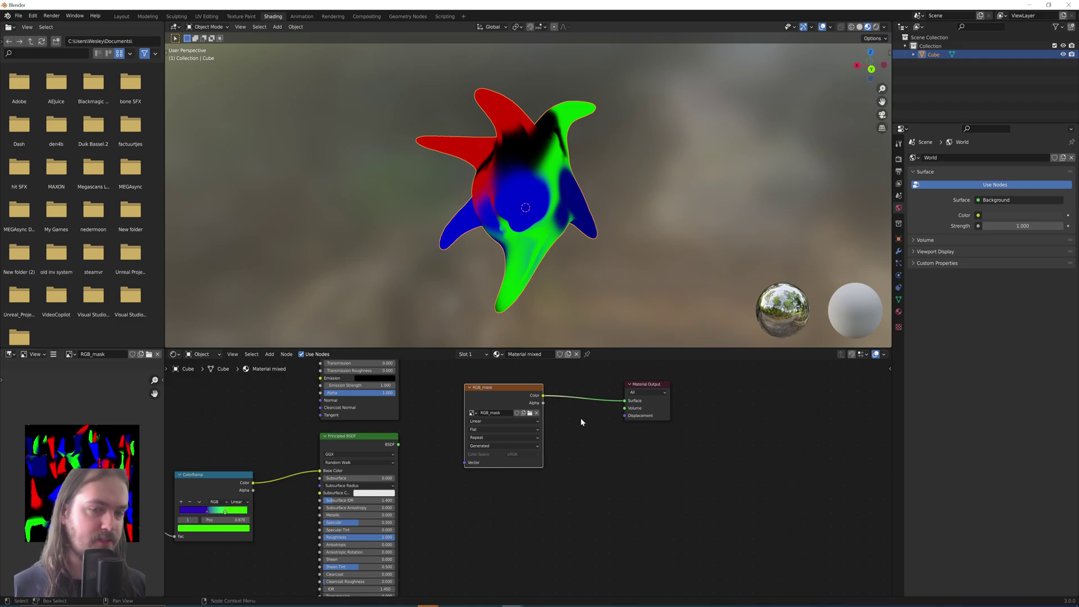
# Step: Open the Save As dialog for the RGB_mask image and close it
pyautogui.moveTo(581, 417); pyautogui.dragTo(666, 519, button='middle')
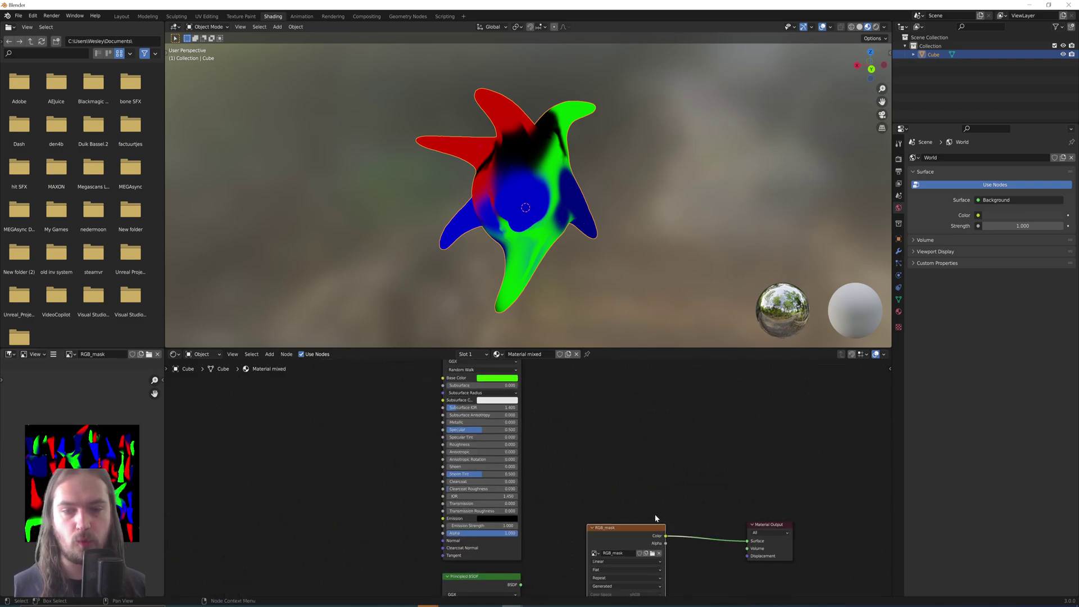
pyautogui.scroll(1, 635, 510)
pyautogui.scroll(-2, 634, 510)
pyautogui.scroll(-1, 631, 513)
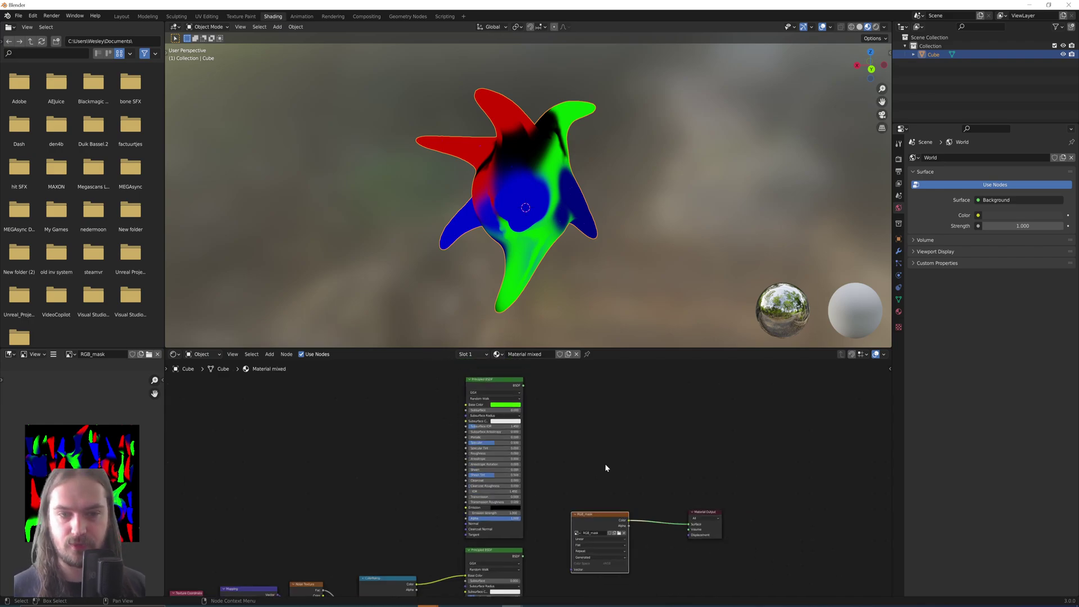
pyautogui.moveTo(531, 409); pyautogui.dragTo(520, 394, button='middle')
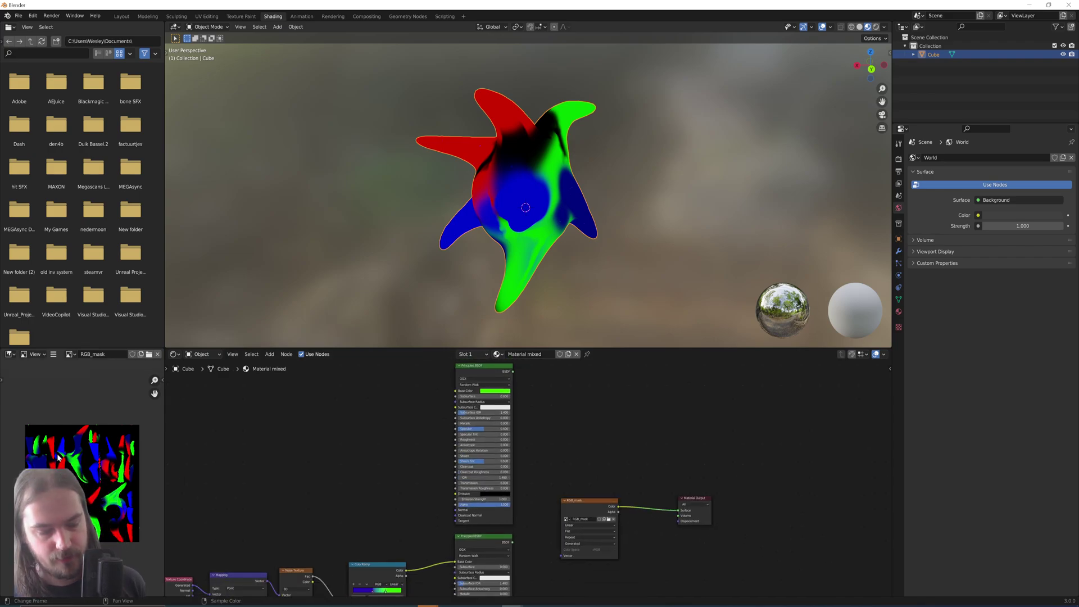
pyautogui.hotkey('shift', 'alt', 's')
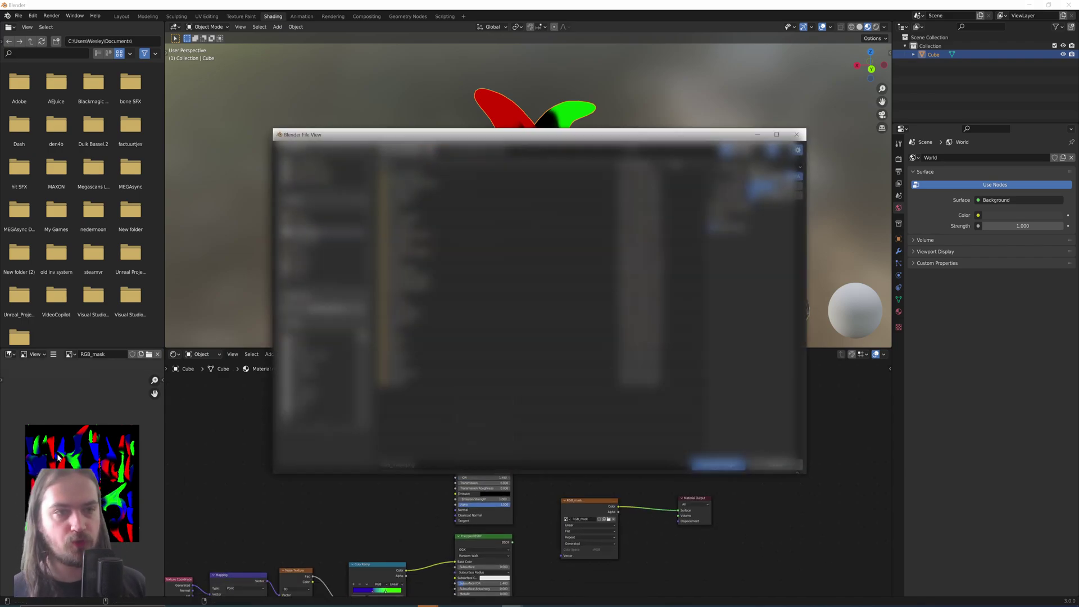
pyautogui.click(797, 135)
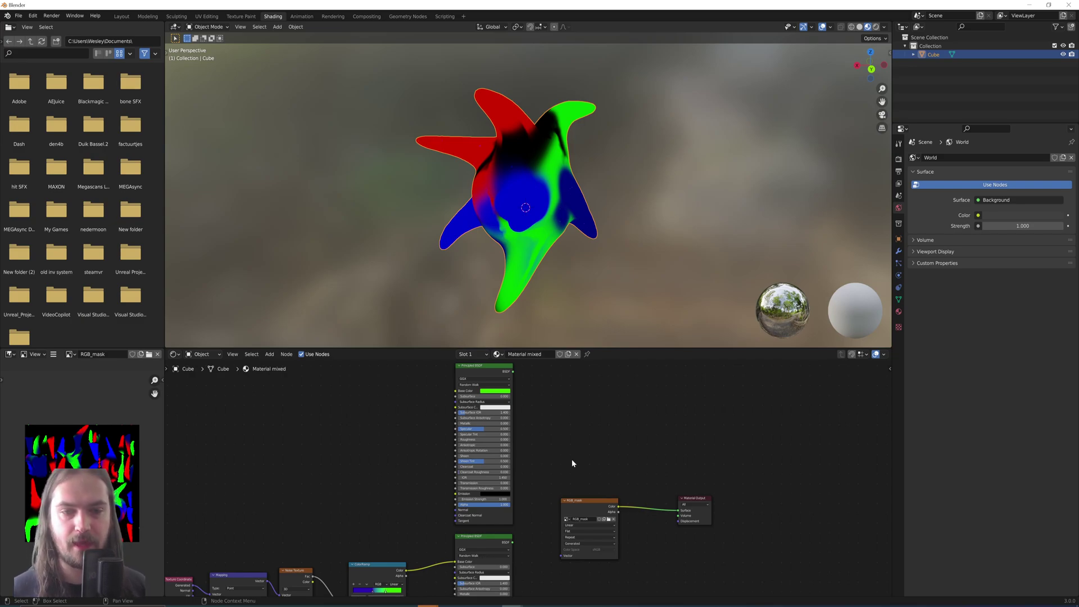
# Step: Add a Mix Shader node beside the upper Principled BSDF node
pyautogui.hotkey('shift', 'a')
pyautogui.click(539, 423)
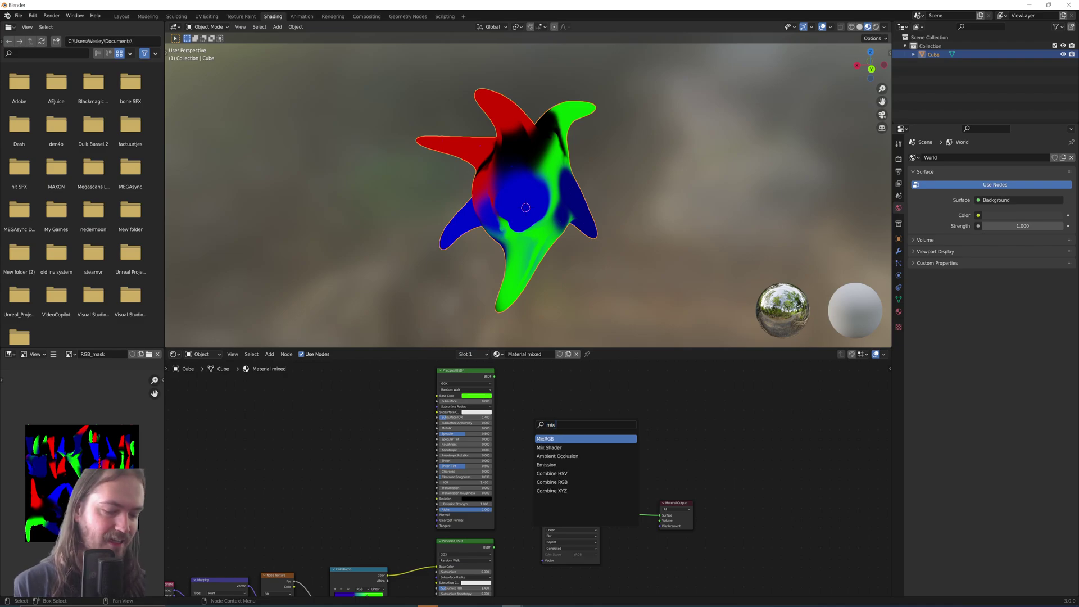
pyautogui.press('Return')
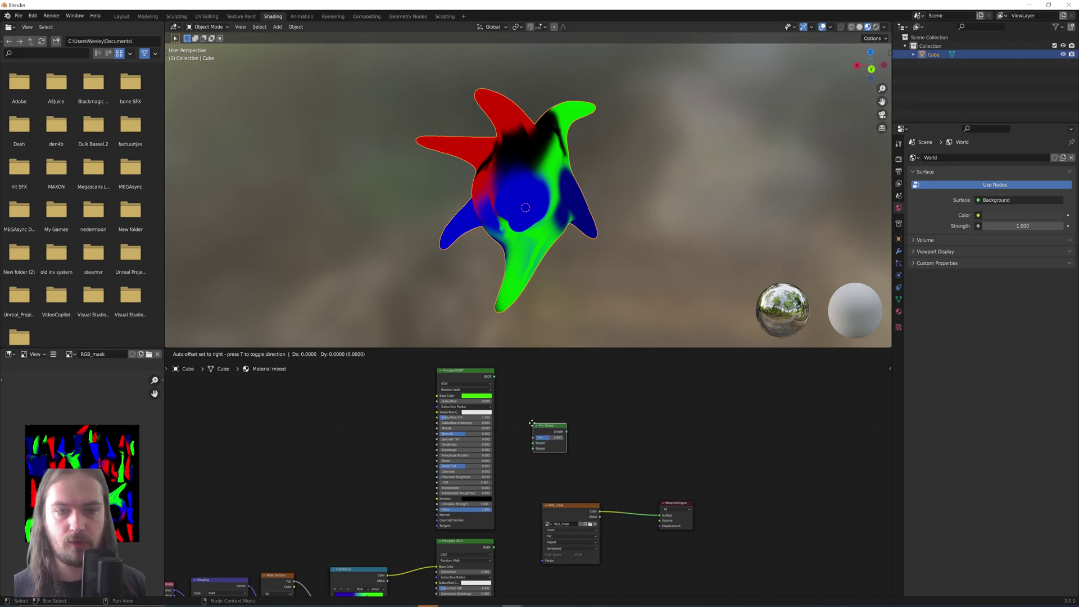
pyautogui.click(541, 421)
pyautogui.scroll(1, 568, 481)
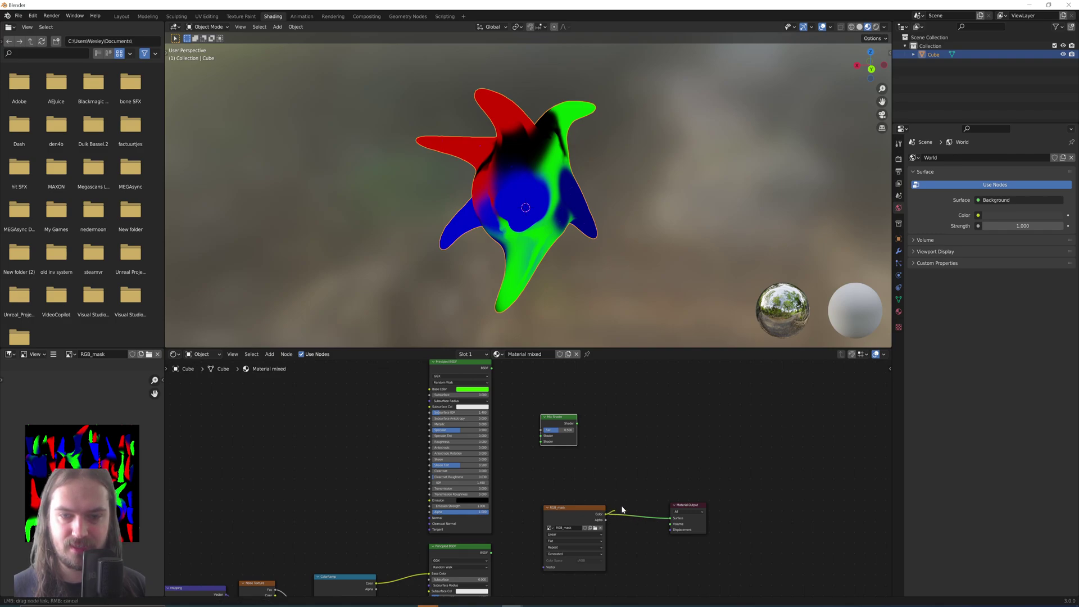
# Step: Move RGB_mask beside the Mix Shader and feed its Color into a new Separate RGB node instead of the Material Output
pyautogui.moveTo(573, 512); pyautogui.dragTo(621, 379)
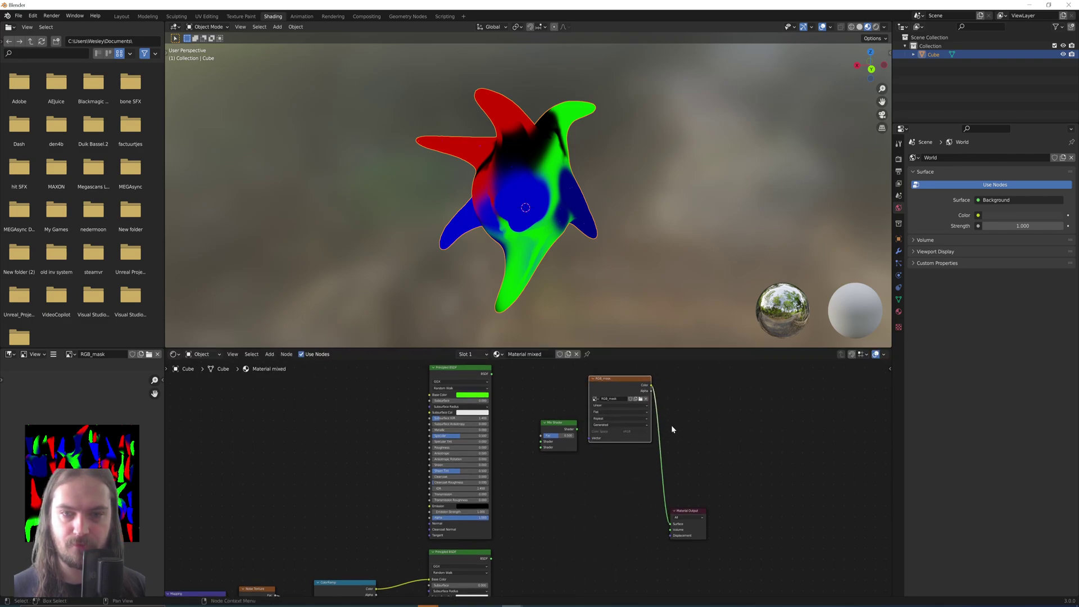
pyautogui.moveTo(671, 425); pyautogui.dragTo(612, 417, button='middle')
pyautogui.hotkey('shift', 'a')
pyautogui.click(625, 409)
pyautogui.write('sepe')
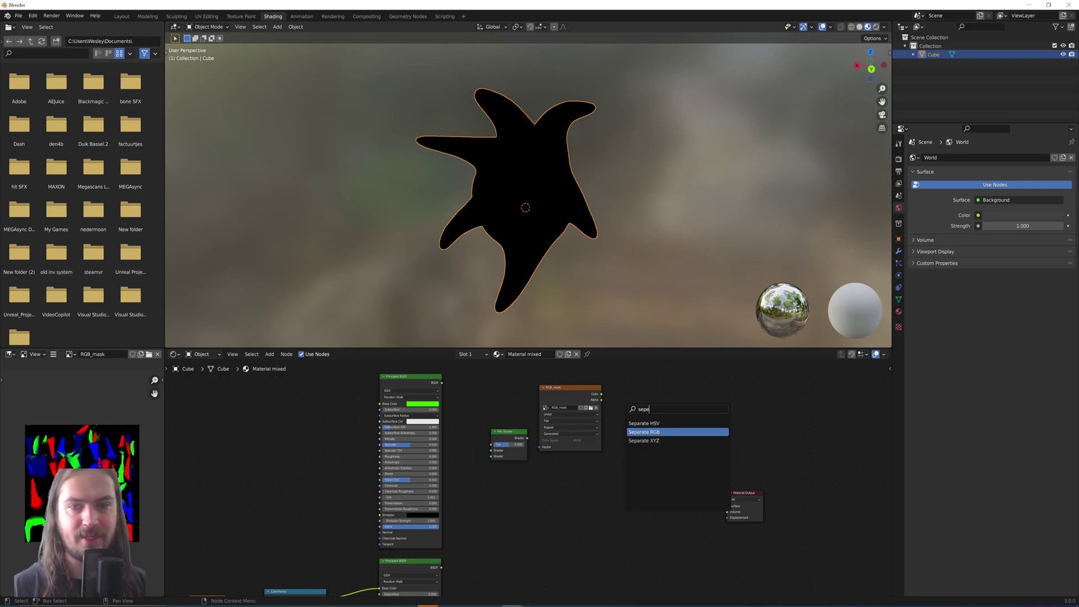
pyautogui.press('Return')
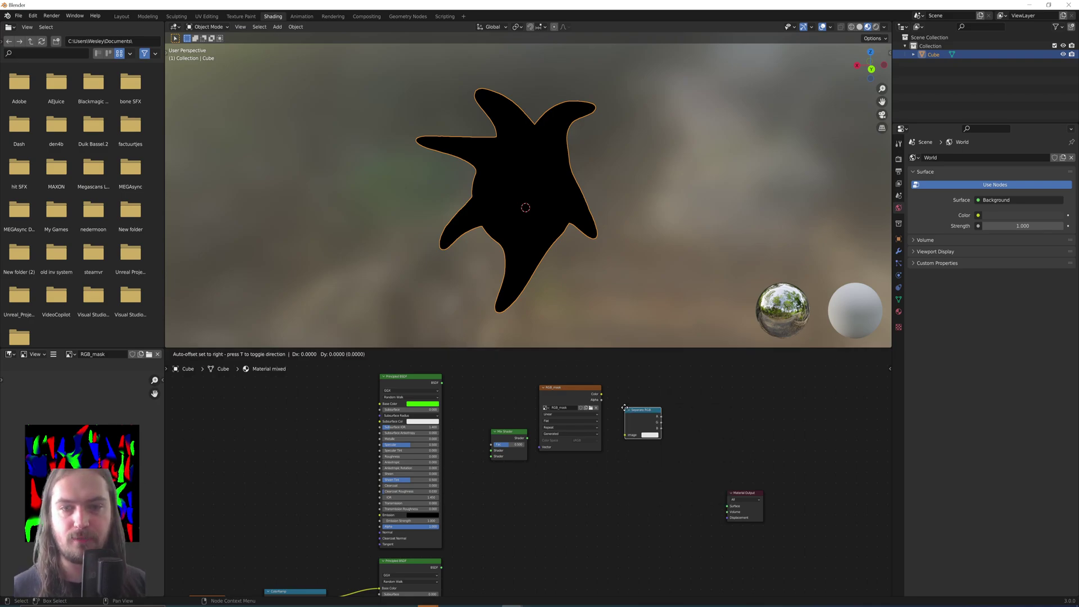
pyautogui.click(632, 385)
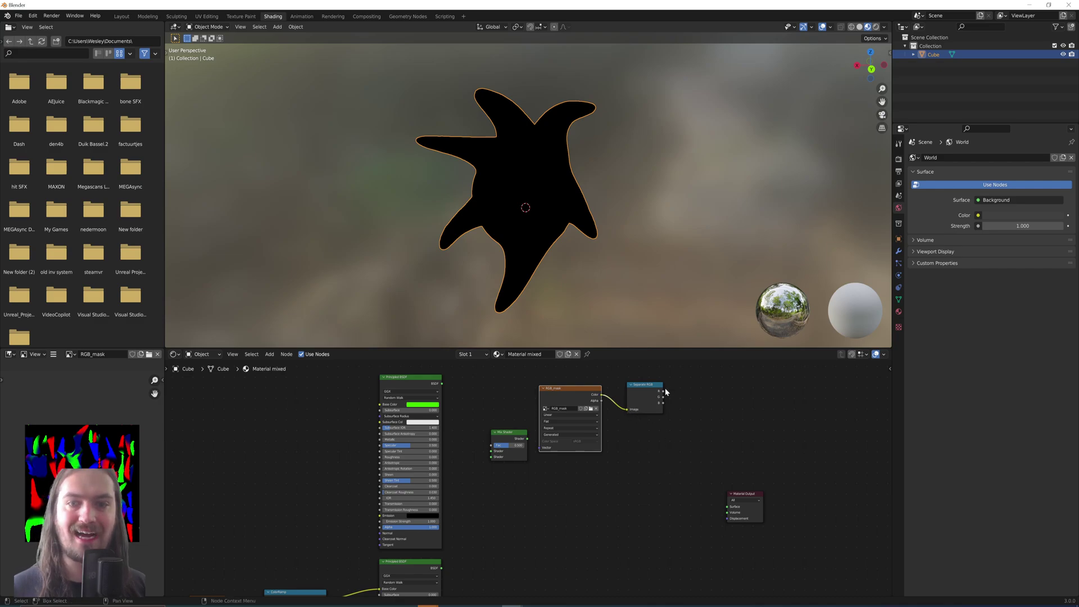
pyautogui.moveTo(685, 388); pyautogui.dragTo(680, 394)
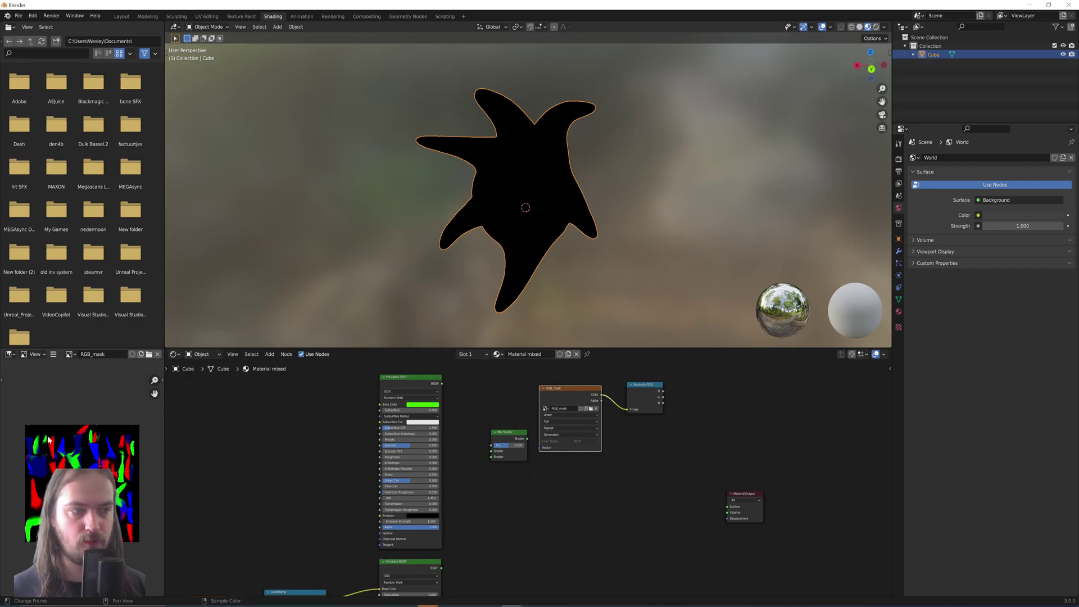
# Step: Move the RGB_mask and Separate RGB nodes together to the free space above the upper Principled BSDF
pyautogui.moveTo(663, 397); pyautogui.dragTo(683, 416)
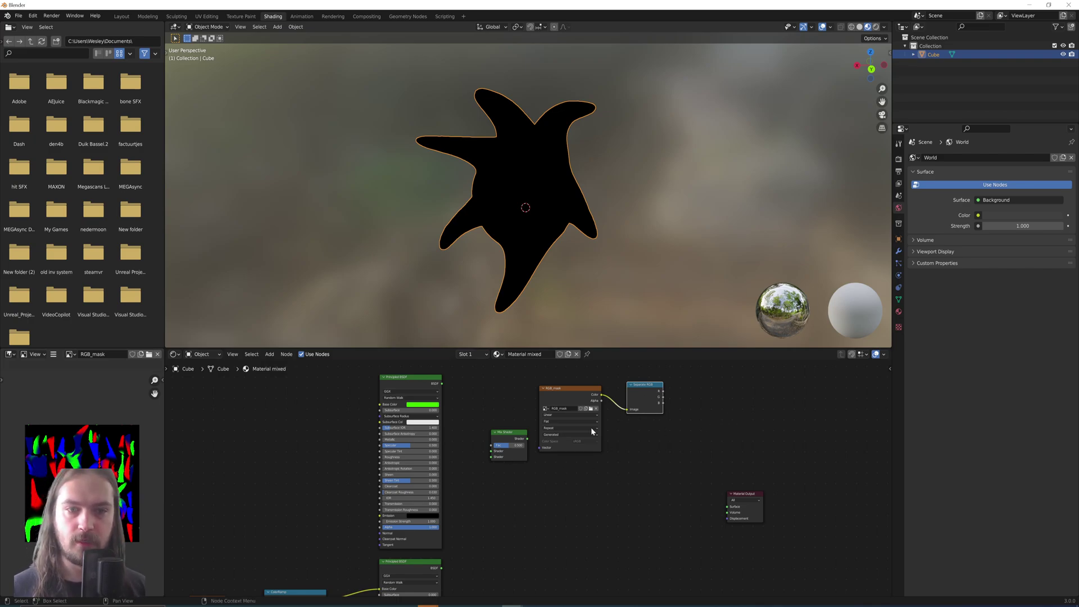
pyautogui.moveTo(664, 391); pyautogui.dragTo(526, 436)
pyautogui.scroll(1, 533, 460)
pyautogui.moveTo(749, 469); pyautogui.dragTo(615, 384)
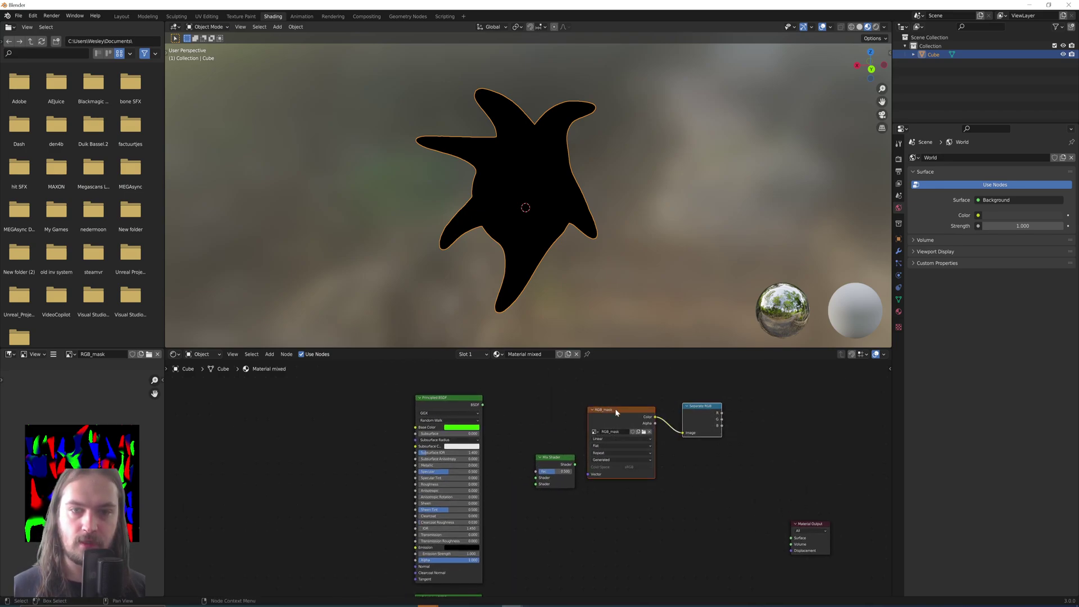
pyautogui.press('g')
pyautogui.click(441, 393)
pyautogui.moveTo(596, 478); pyautogui.dragTo(559, 403, button='middle')
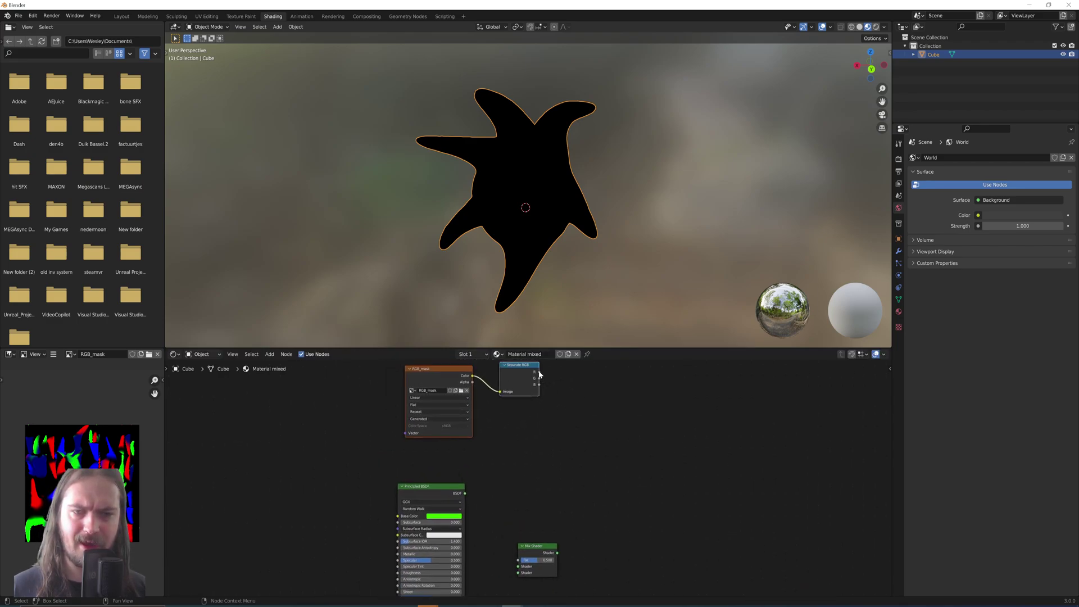
# Step: Link Separate RGB's R output to the Mix Shader's Fac and the upper two Principled BSDF nodes to its Shader inputs
pyautogui.moveTo(518, 562); pyautogui.dragTo(518, 561)
pyautogui.moveTo(478, 502); pyautogui.dragTo(485, 397, button='middle')
pyautogui.moveTo(473, 389); pyautogui.dragTo(523, 462)
pyautogui.moveTo(539, 535); pyautogui.dragTo(543, 448, button='middle')
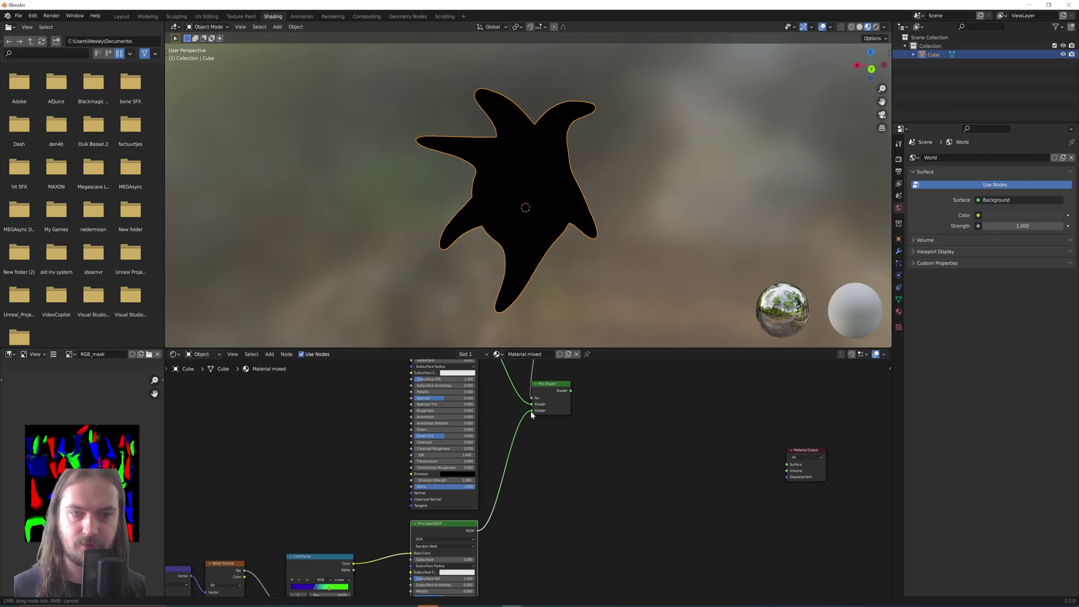
# Step: Duplicate the Mix Shader beside the original and feed the original's output into the duplicate's first Shader input
pyautogui.moveTo(558, 389); pyautogui.dragTo(514, 383, button='middle')
pyautogui.hotkey('shift', 'd')
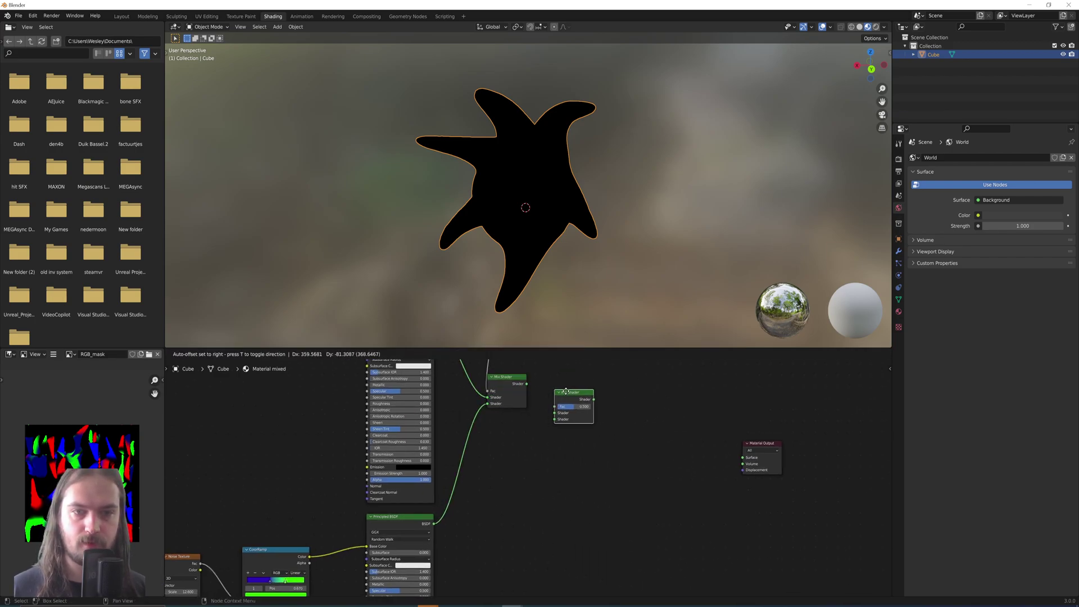
pyautogui.moveTo(525, 385); pyautogui.dragTo(552, 400)
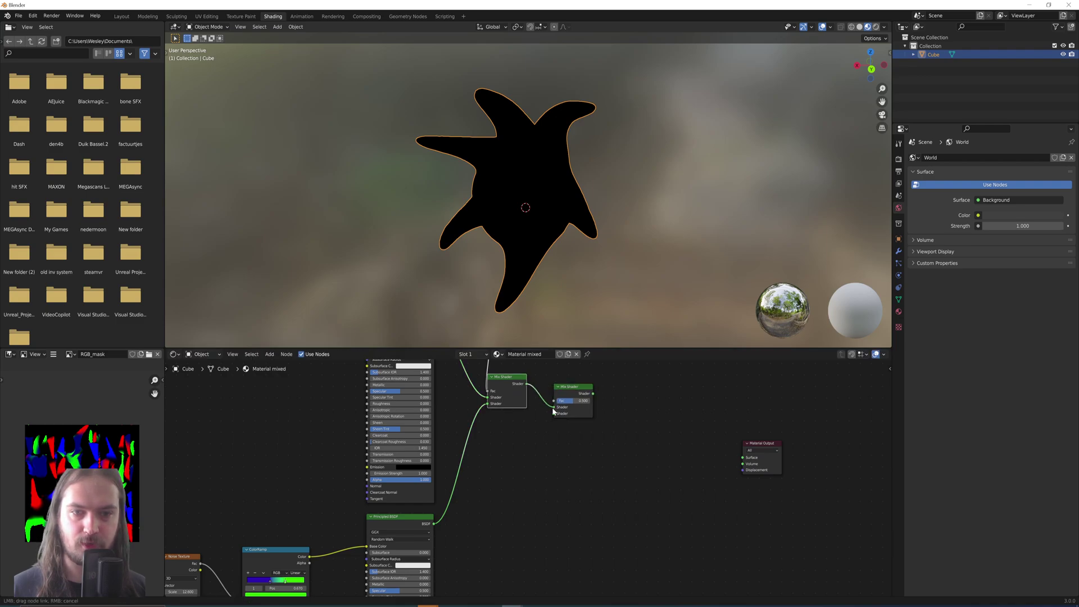
pyautogui.moveTo(560, 423)
pyautogui.mouseDown(button='middle')
pyautogui.moveTo(588, 585)
pyautogui.moveTo(548, 411)
pyautogui.mouseUp(button='middle')
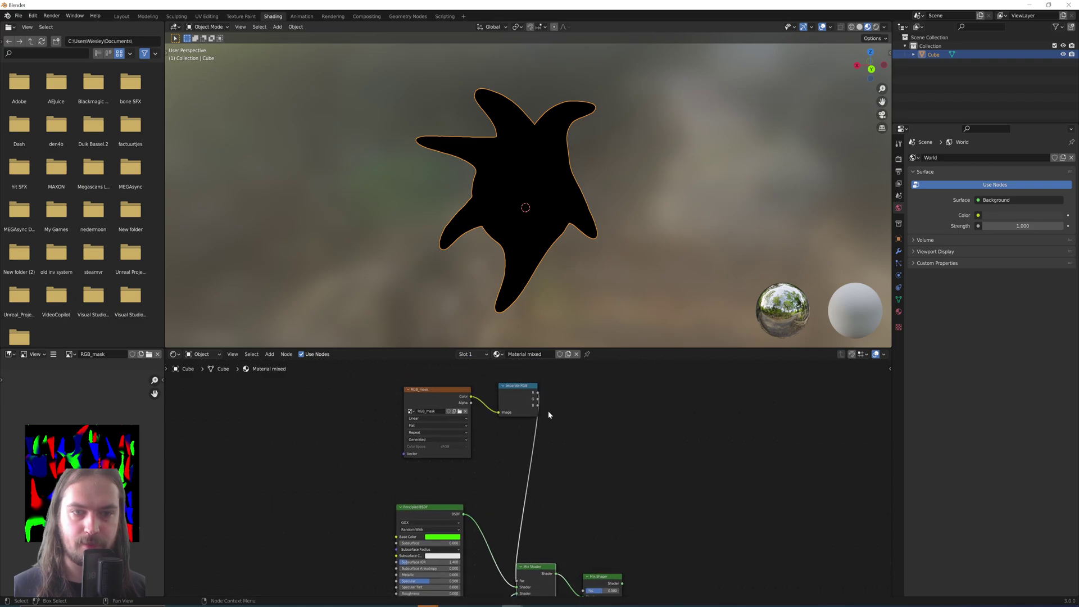
# Step: Drive the second Mix Shader's Fac with the G channel and link the third Principled BSDF to its second Shader input
pyautogui.moveTo(537, 400); pyautogui.dragTo(560, 450)
pyautogui.moveTo(584, 562)
pyautogui.mouseDown()
pyautogui.moveTo(585, 591)
pyautogui.moveTo(583, 541)
pyautogui.mouseUp()
pyautogui.scroll(-1, 583, 570)
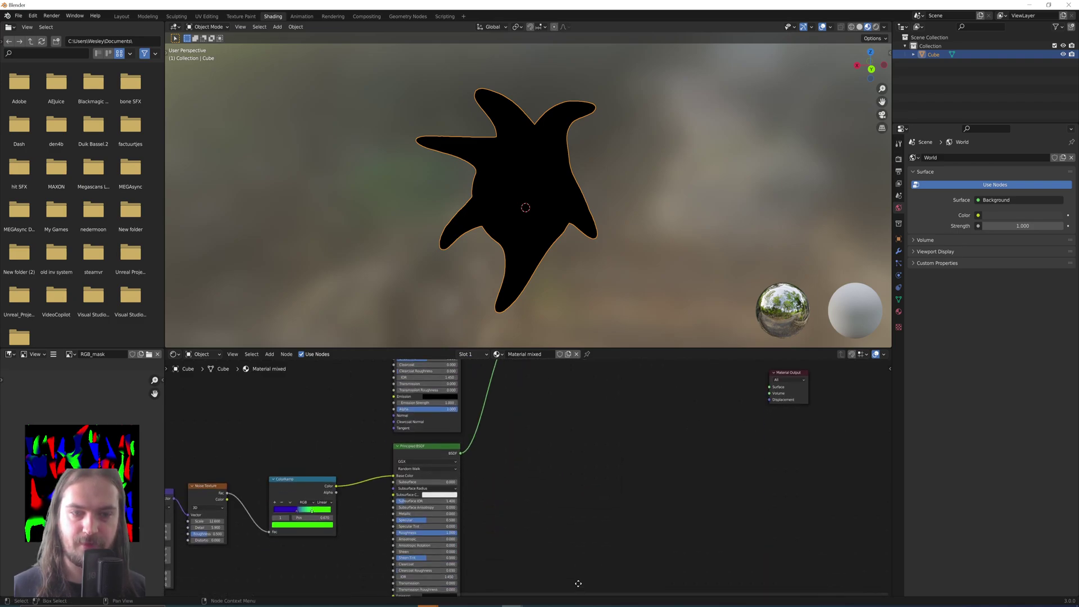
pyautogui.moveTo(568, 545); pyautogui.dragTo(564, 434, button='middle')
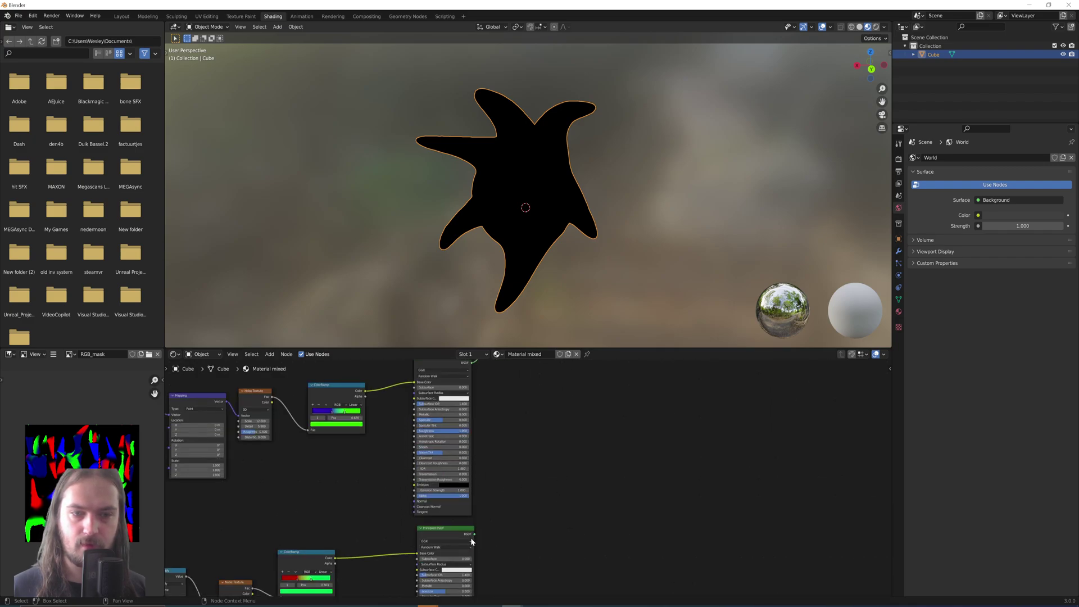
pyautogui.moveTo(474, 534); pyautogui.dragTo(574, 472)
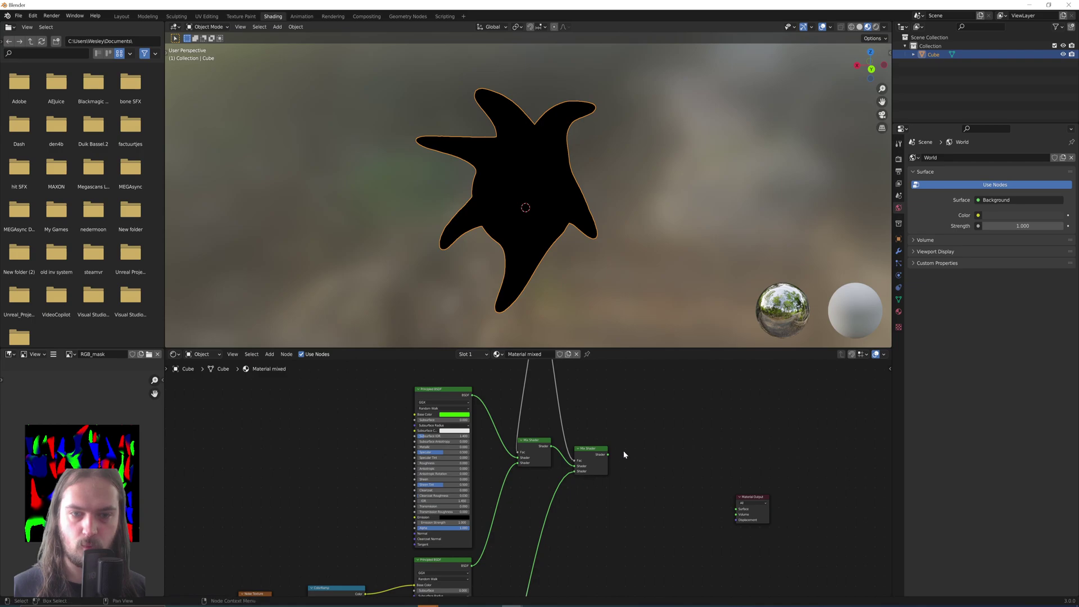
# Step: Duplicate the green Principled BSDF with a purple Base Color and link it to the first Mix Shader's second Shader input
pyautogui.moveTo(553, 454); pyautogui.dragTo(587, 507, button='middle')
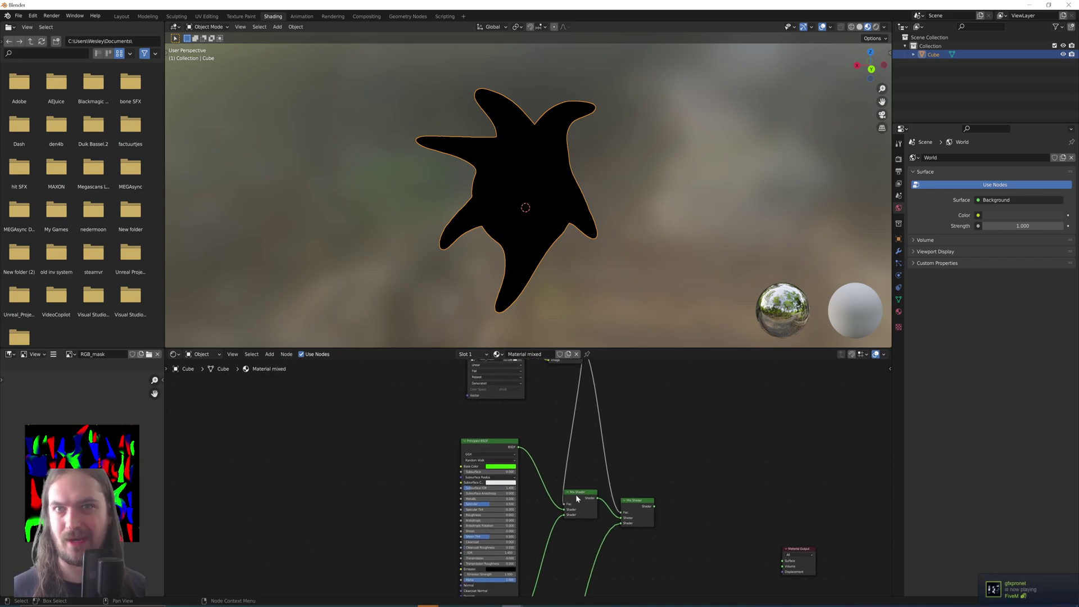
pyautogui.moveTo(575, 493); pyautogui.dragTo(551, 450, button='middle')
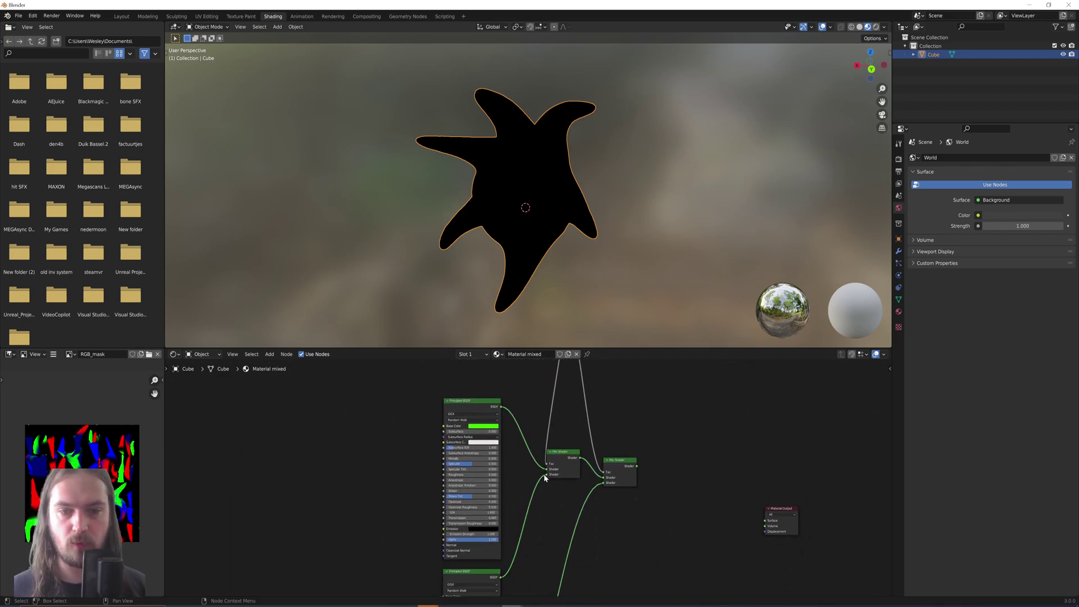
pyautogui.moveTo(541, 499); pyautogui.dragTo(610, 540, button='middle')
pyautogui.click(503, 438)
pyautogui.hotkey('shift', 'd')
pyautogui.click(458, 434)
pyautogui.click(461, 443)
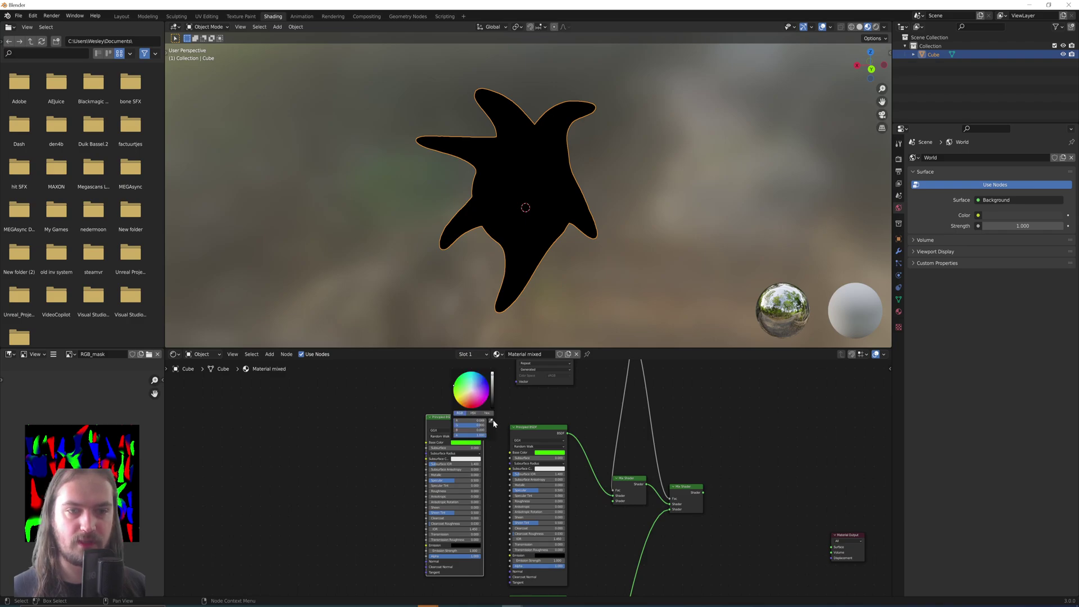
pyautogui.moveTo(481, 392); pyautogui.dragTo(487, 397)
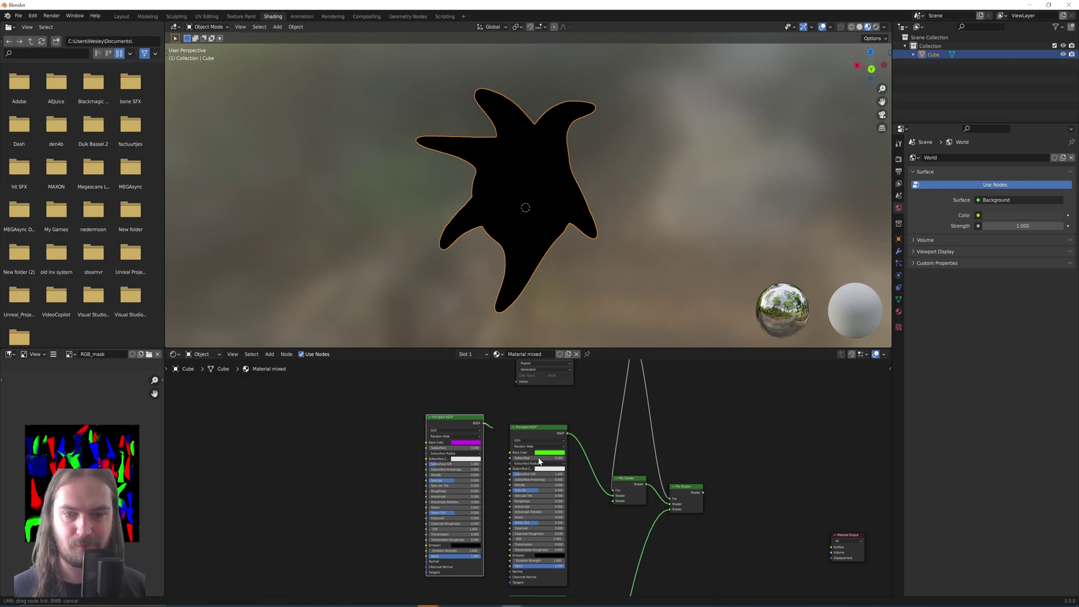
pyautogui.moveTo(610, 496); pyautogui.dragTo(511, 422, button='middle')
# Step: Duplicate the second Mix Shader and feed the second one's output into the new node's first Shader input
pyautogui.click(587, 419)
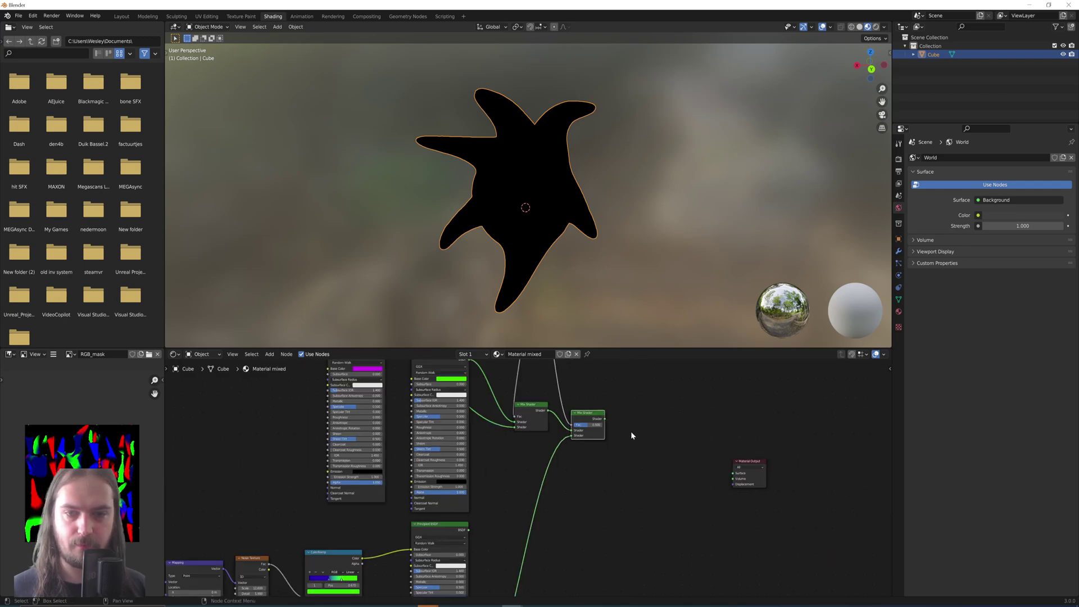
pyautogui.hotkey('shift', 'd')
pyautogui.click(604, 421)
pyautogui.moveTo(603, 419); pyautogui.dragTo(634, 436)
# Step: Feed the B channel and the unlinked Principled BSDF into the third Mix Shader and its output into Material Output's Surface
pyautogui.keyDown('shift'); pyautogui.scroll(5, 524, 378); pyautogui.keyUp('shift')
pyautogui.moveTo(526, 378); pyautogui.dragTo(644, 531)
pyautogui.moveTo(669, 518); pyautogui.dragTo(578, 450, button='middle')
pyautogui.moveTo(572, 445); pyautogui.dragTo(640, 510)
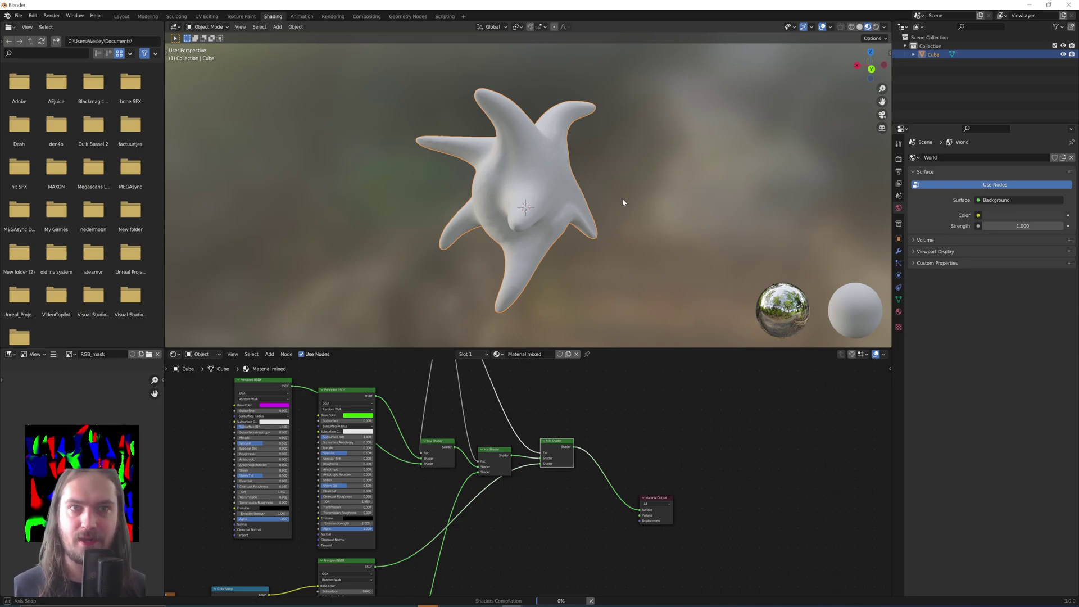
# Step: Inspect the mixed material on the object from several sides
pyautogui.moveTo(474, 179); pyautogui.dragTo(838, 194, button='middle')
pyautogui.moveTo(528, 239)
pyautogui.mouseDown(button='middle')
pyautogui.moveTo(608, 218)
pyautogui.moveTo(554, 207)
pyautogui.moveTo(522, 227)
pyautogui.mouseUp(button='middle')
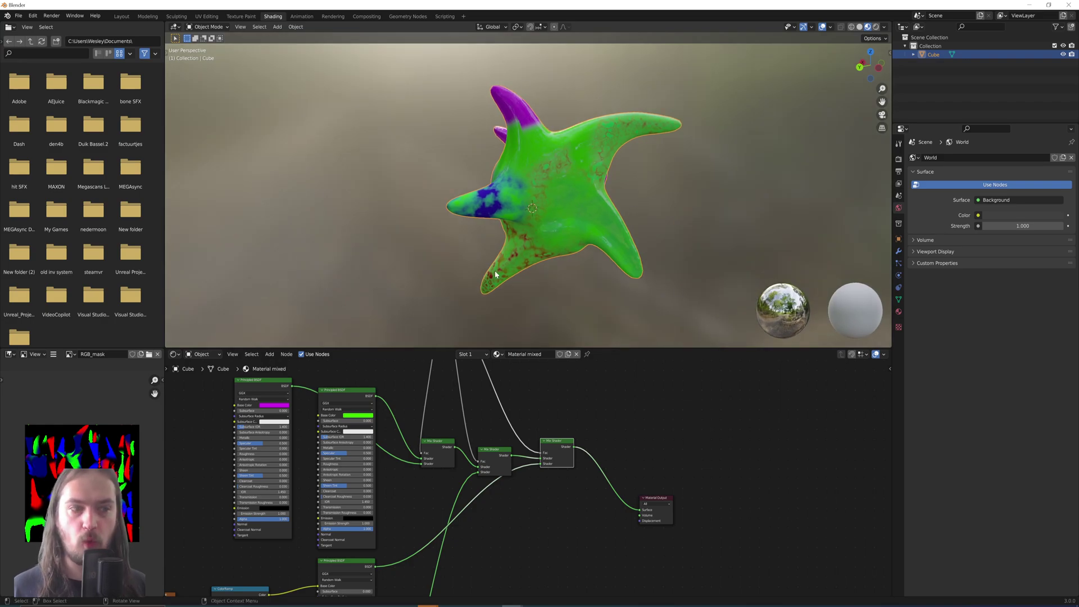
pyautogui.moveTo(646, 206); pyautogui.dragTo(542, 213, button='middle')
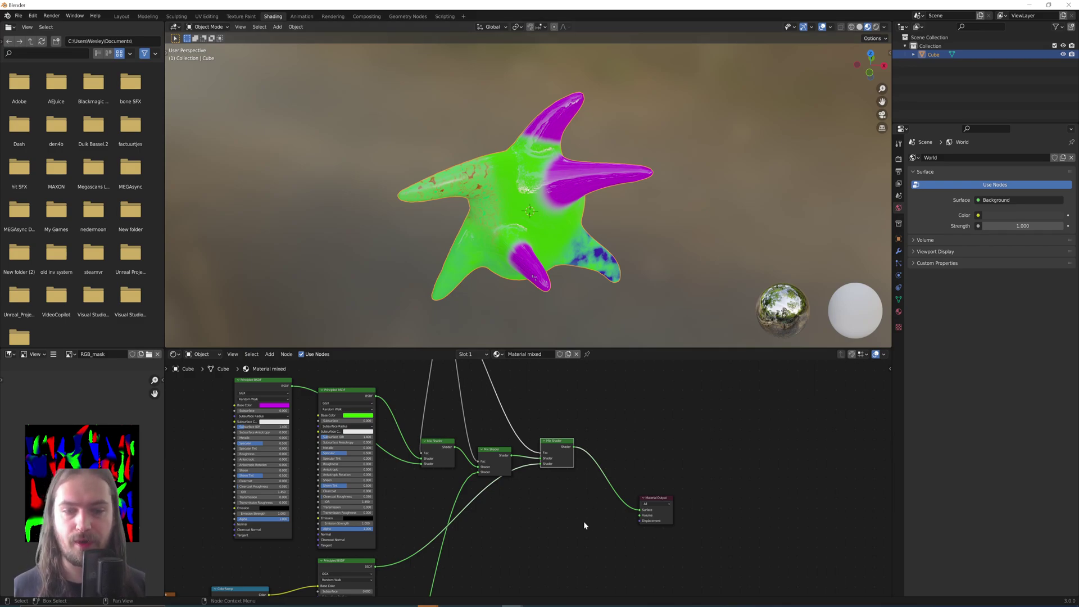
# Step: Switch to the shark.blend window and show the base_clor_shark image in the image editor
pyautogui.moveTo(427, 605)
pyautogui.click(528, 579)
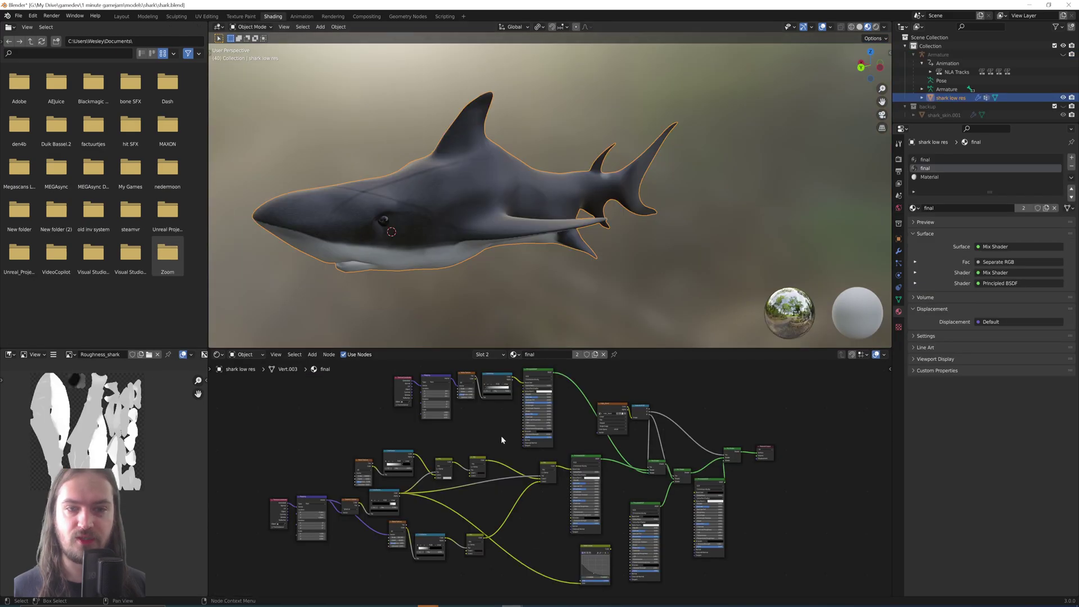
pyautogui.scroll(-2, 555, 511)
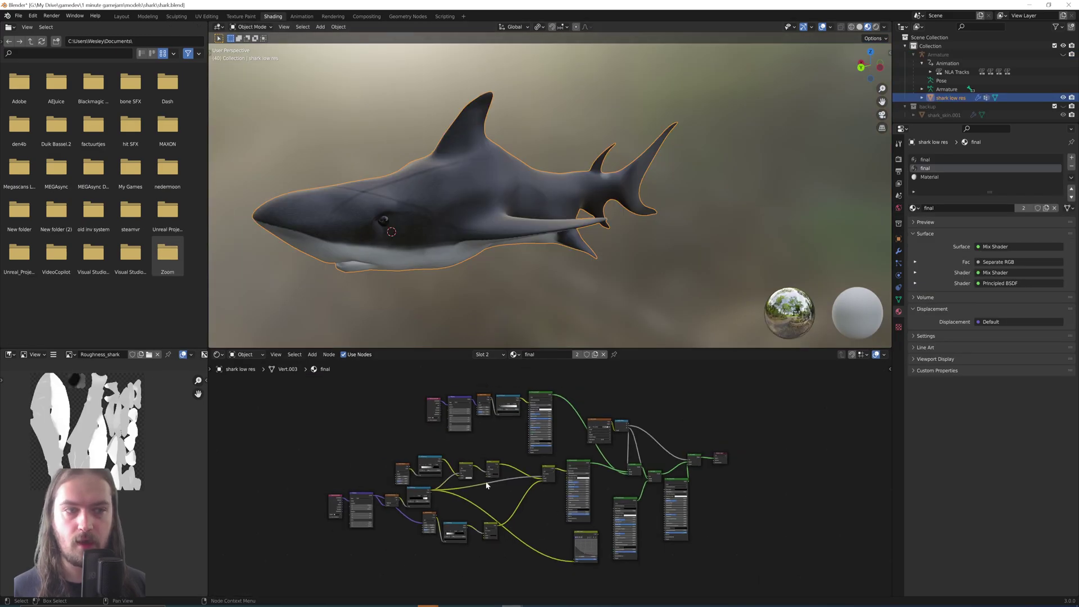
pyautogui.moveTo(69, 366); pyautogui.dragTo(100, 371, button='middle')
pyautogui.click(70, 354)
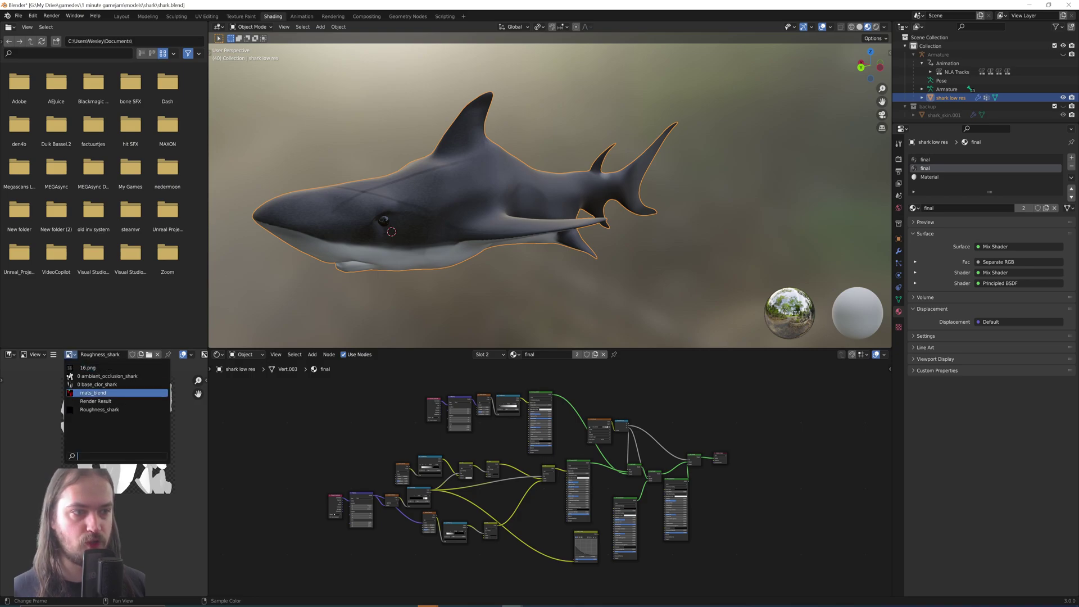
pyautogui.click(90, 384)
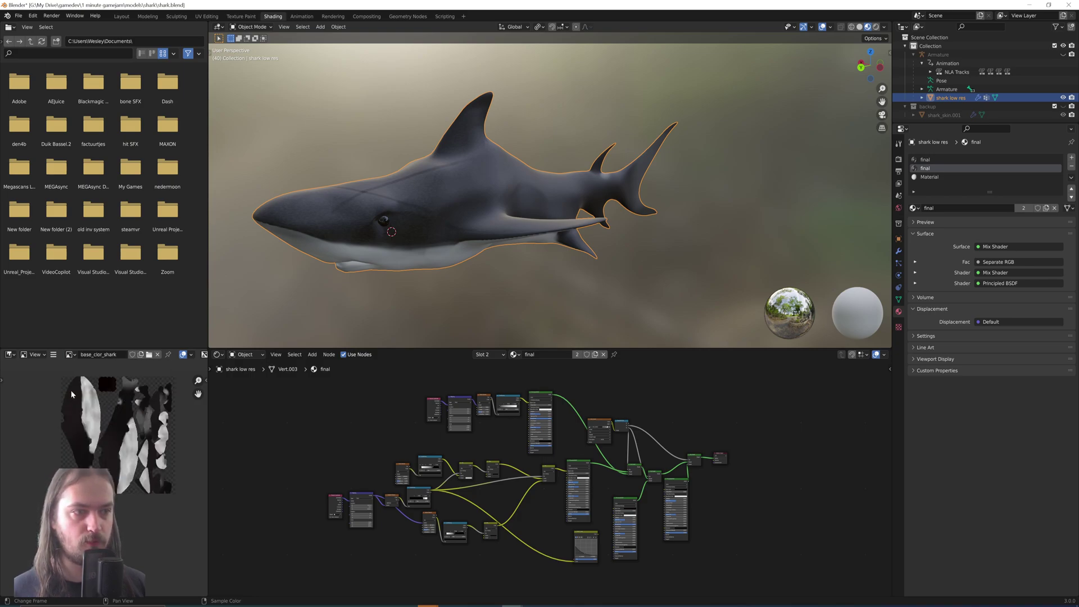
# Step: Show the ambiant_occlusion_shark image and after it mats_blend in the image editor
pyautogui.click(69, 354)
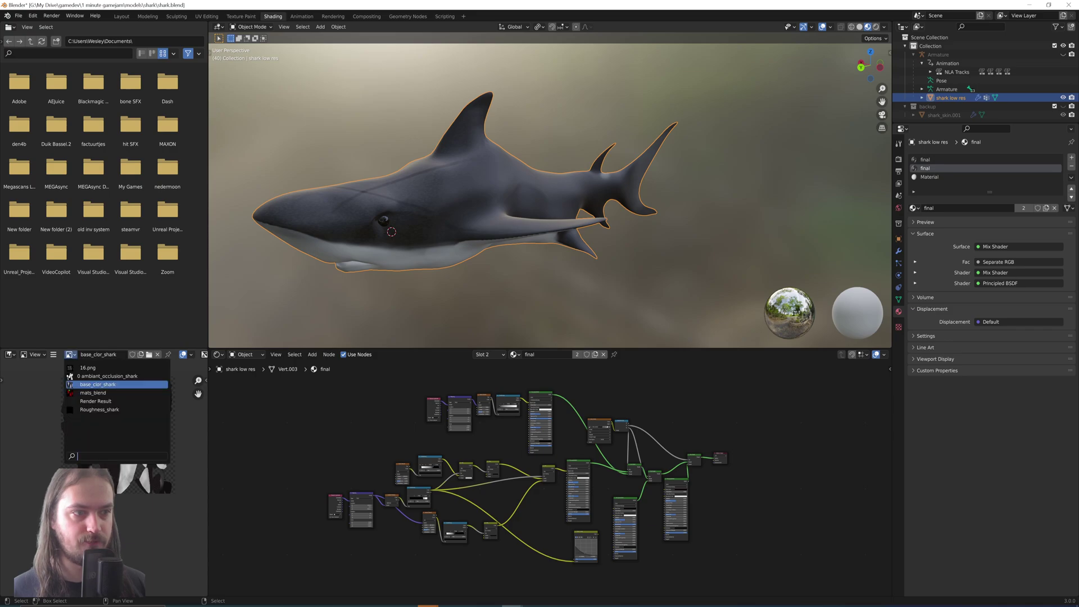
pyautogui.click(104, 378)
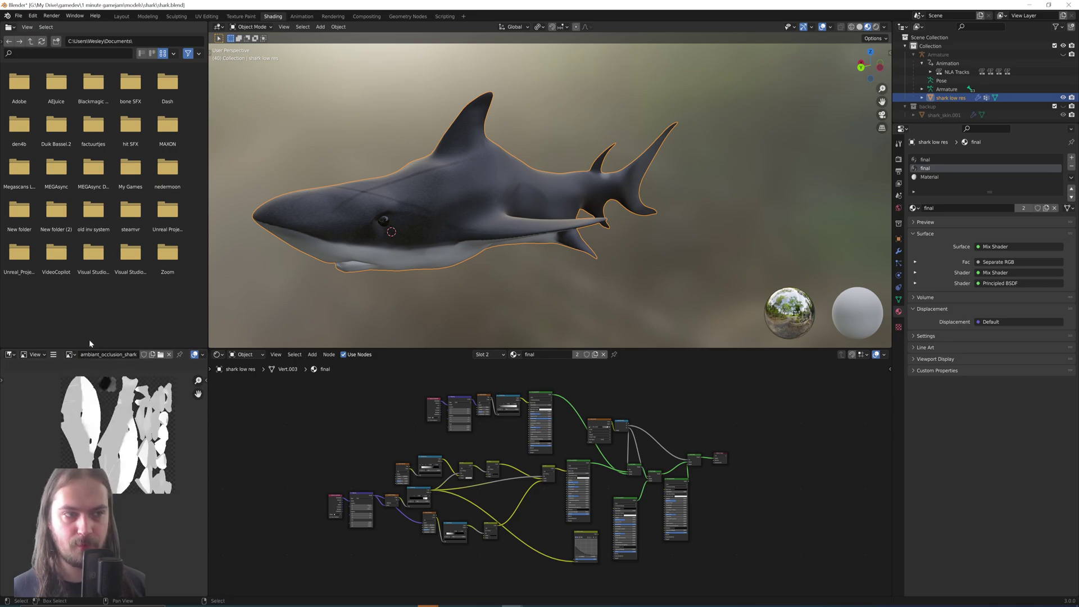
pyautogui.click(69, 354)
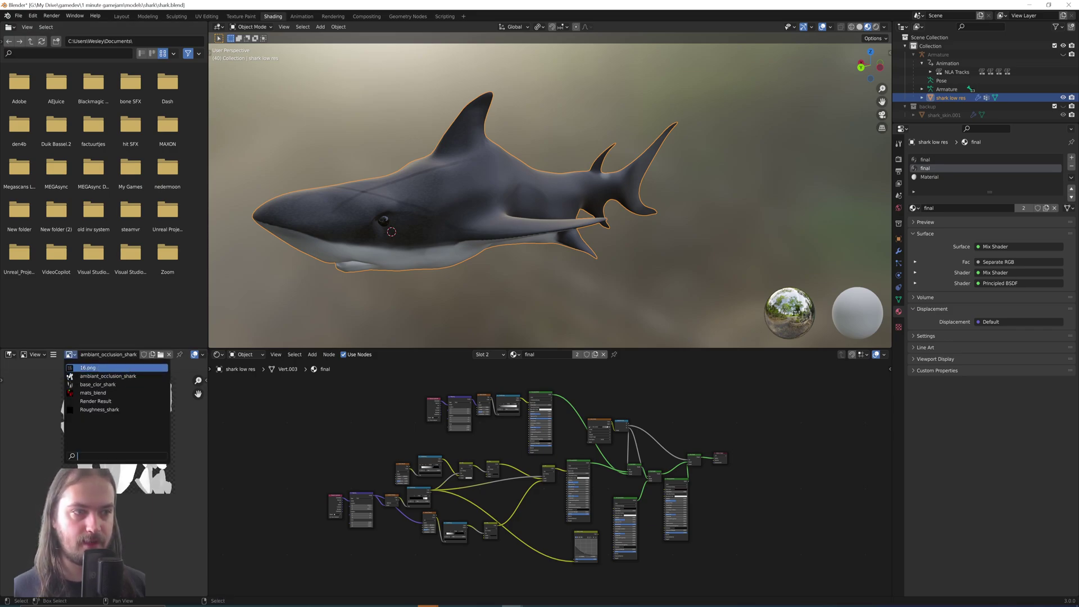
pyautogui.click(95, 392)
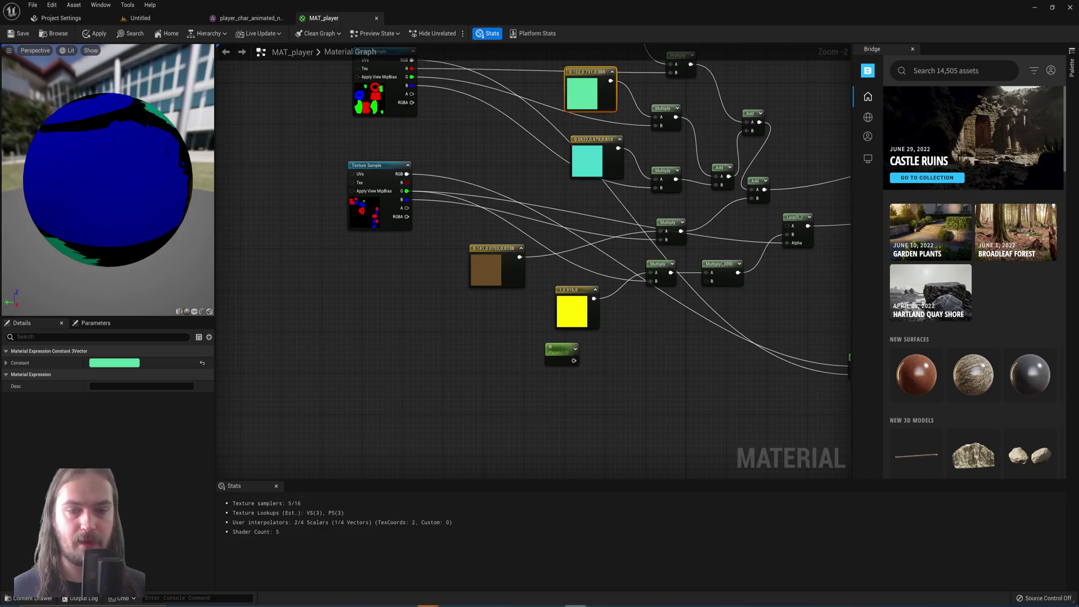
# Step: Switch to the MAT_player material graph in Unreal Engine and select the Texture Sample that uses RGB_mask_2
pyautogui.moveTo(413, 328); pyautogui.dragTo(463, 405, button='right')
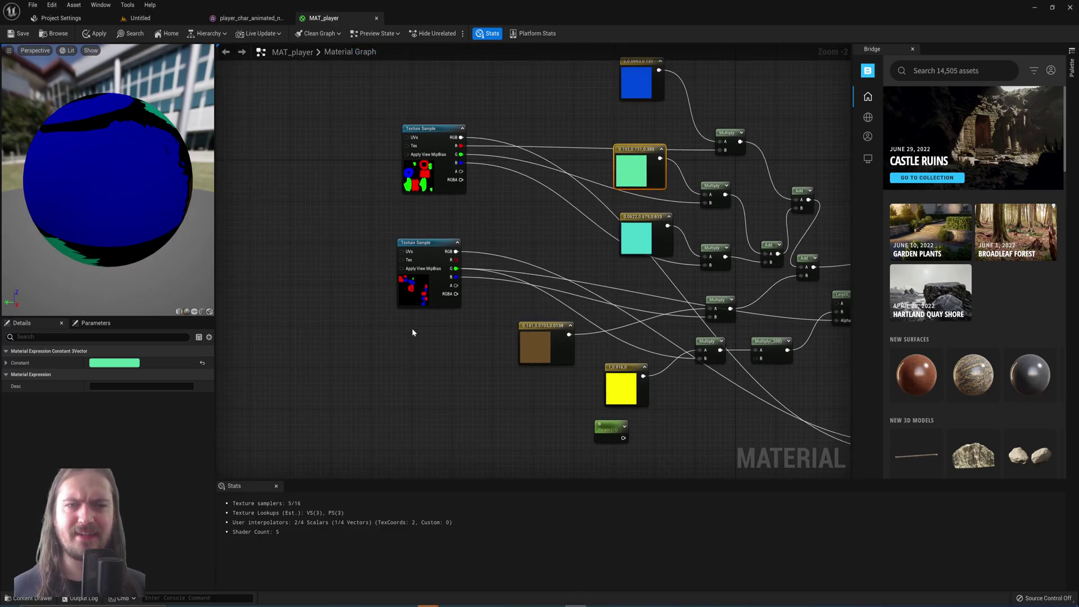
pyautogui.click(446, 242)
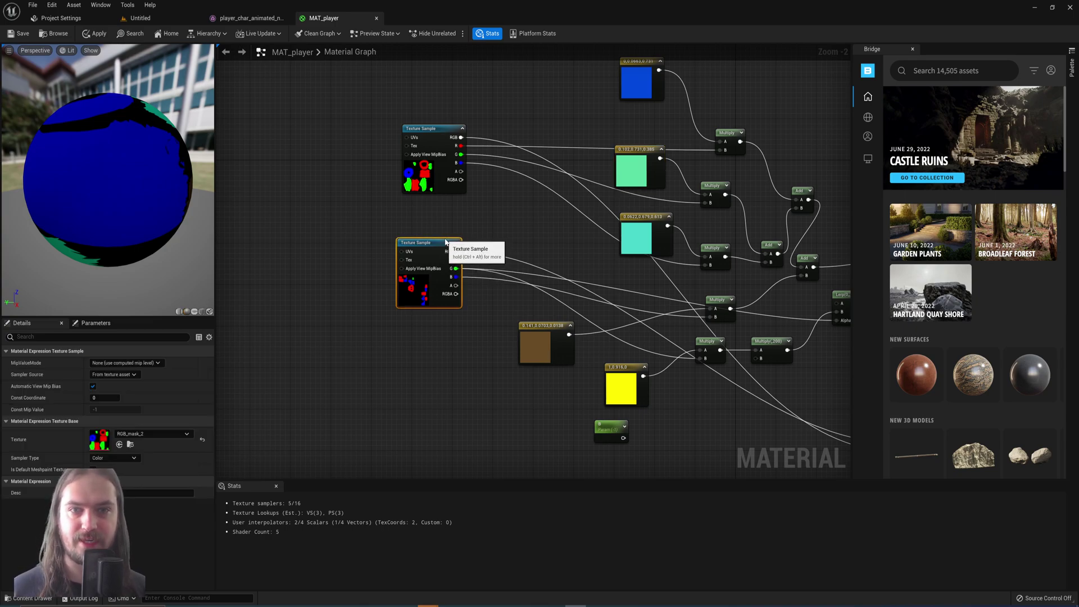
pyautogui.moveTo(545, 259); pyautogui.dragTo(467, 274, button='right')
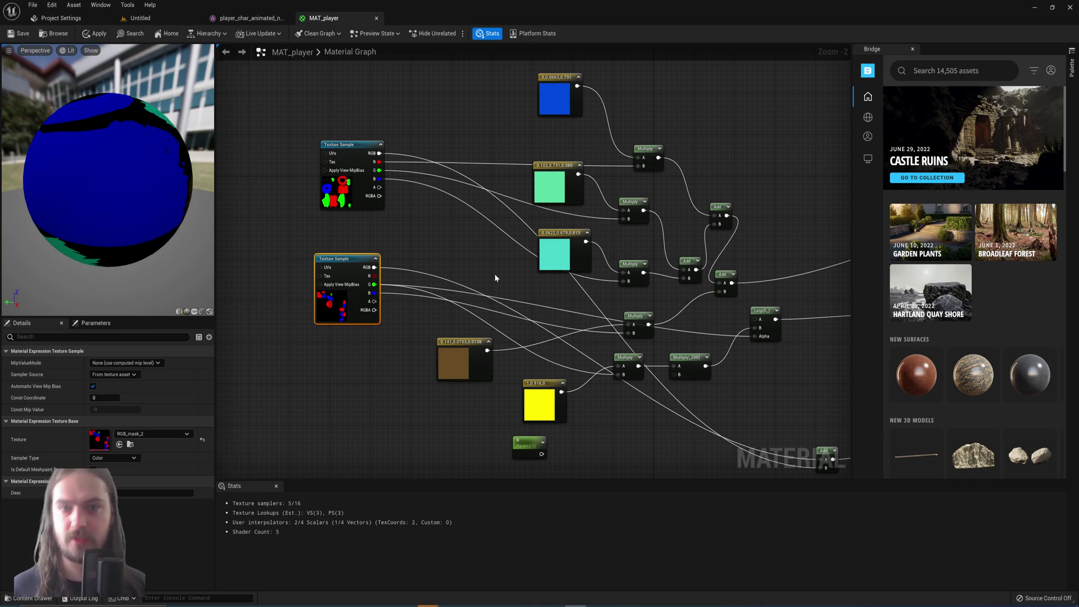
pyautogui.moveTo(638, 244); pyautogui.dragTo(558, 223, button='right')
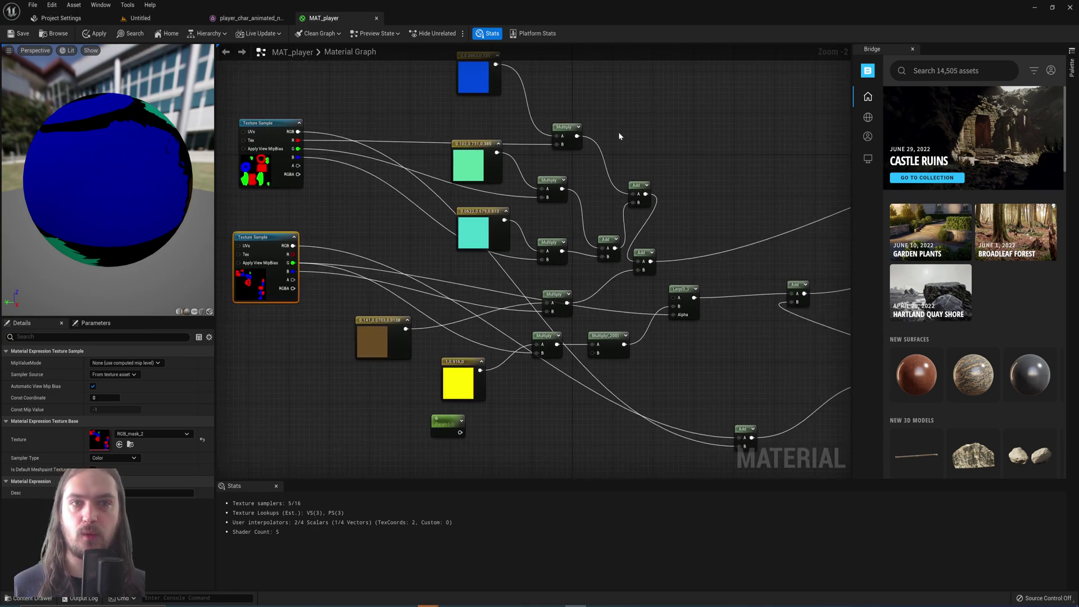
# Step: Rearrange the red-channel nodes by moving the blue constant, its Multiply node and the Add node it feeds
pyautogui.moveTo(627, 126); pyautogui.dragTo(648, 143, button='right')
pyautogui.click(303, 150)
pyautogui.moveTo(302, 151); pyautogui.dragTo(297, 156)
pyautogui.moveTo(572, 357); pyautogui.dragTo(563, 358)
pyautogui.moveTo(508, 80); pyautogui.dragTo(502, 79)
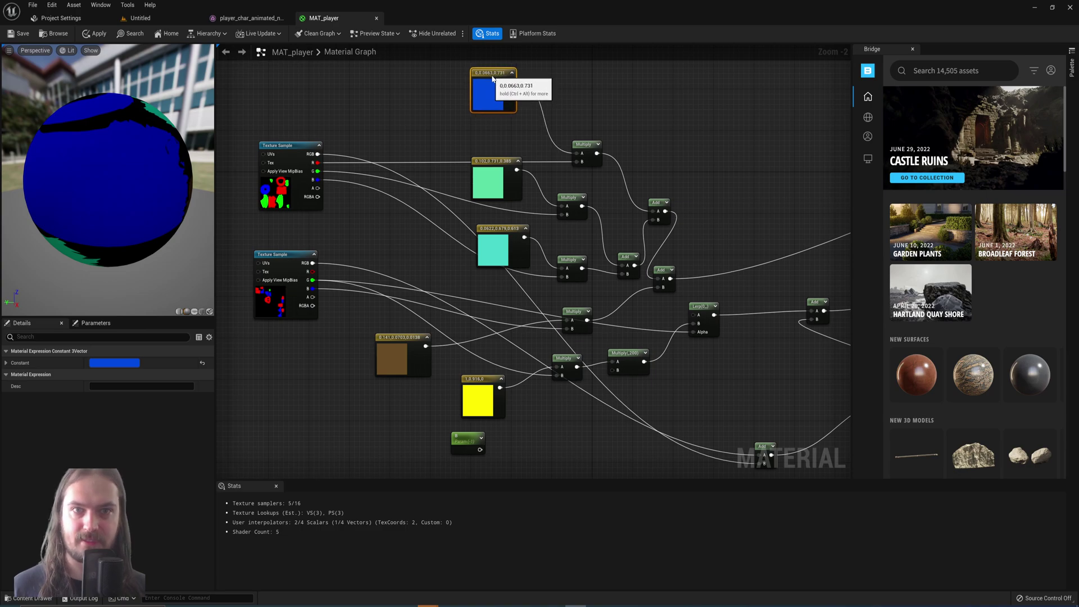
pyautogui.moveTo(582, 145); pyautogui.dragTo(572, 110)
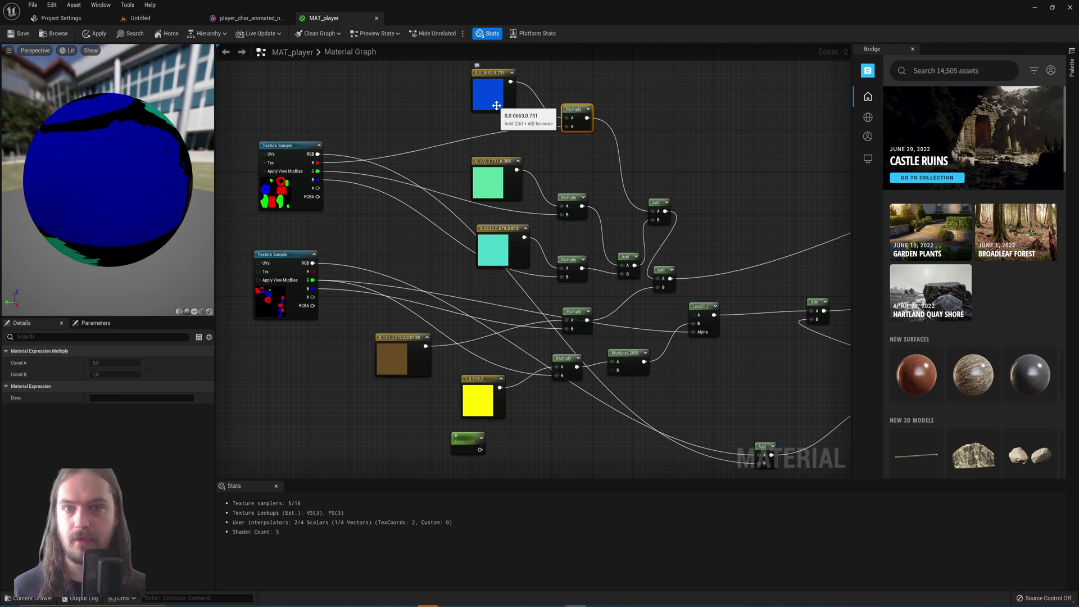
pyautogui.moveTo(661, 201); pyautogui.dragTo(666, 190)
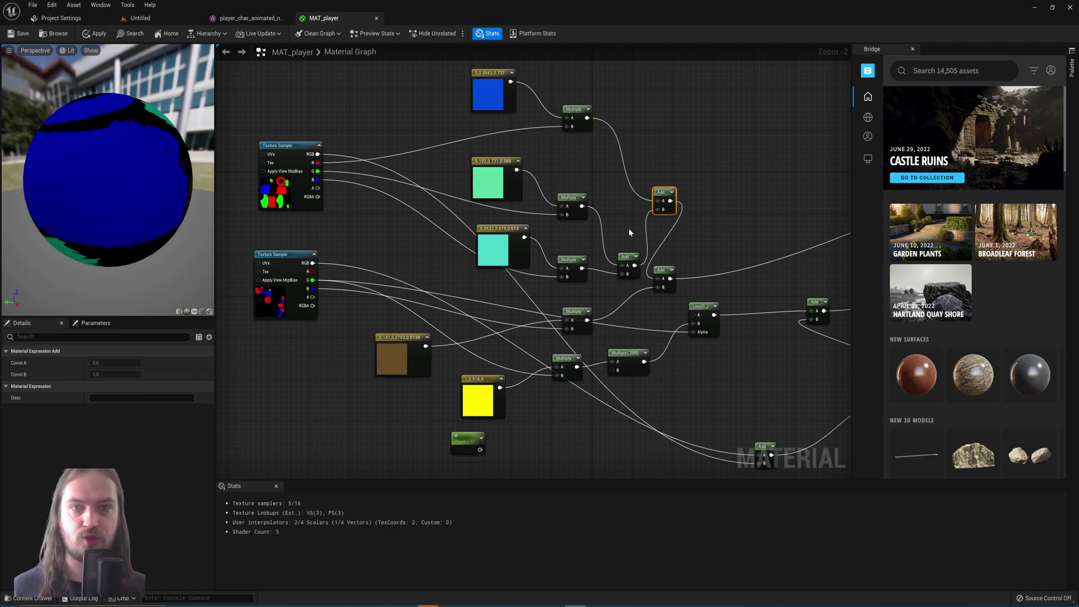
# Step: Select the green and turquoise constants with their Multiply nodes, and after them the brown and yellow constants with theirs
pyautogui.moveTo(456, 164); pyautogui.dragTo(542, 232)
pyautogui.moveTo(515, 309); pyautogui.dragTo(529, 248, button='right')
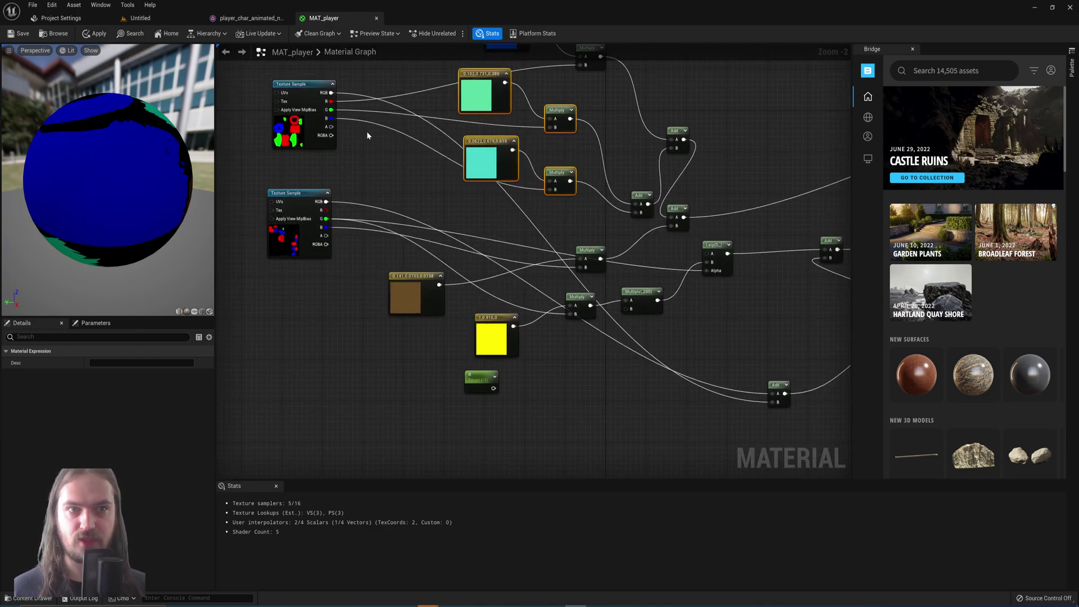
pyautogui.moveTo(665, 208); pyautogui.dragTo(607, 218, button='right')
pyautogui.moveTo(516, 254); pyautogui.dragTo(580, 218, button='right')
pyautogui.moveTo(292, 413); pyautogui.dragTo(612, 201)
pyautogui.moveTo(612, 201); pyautogui.dragTo(422, 281, button='right')
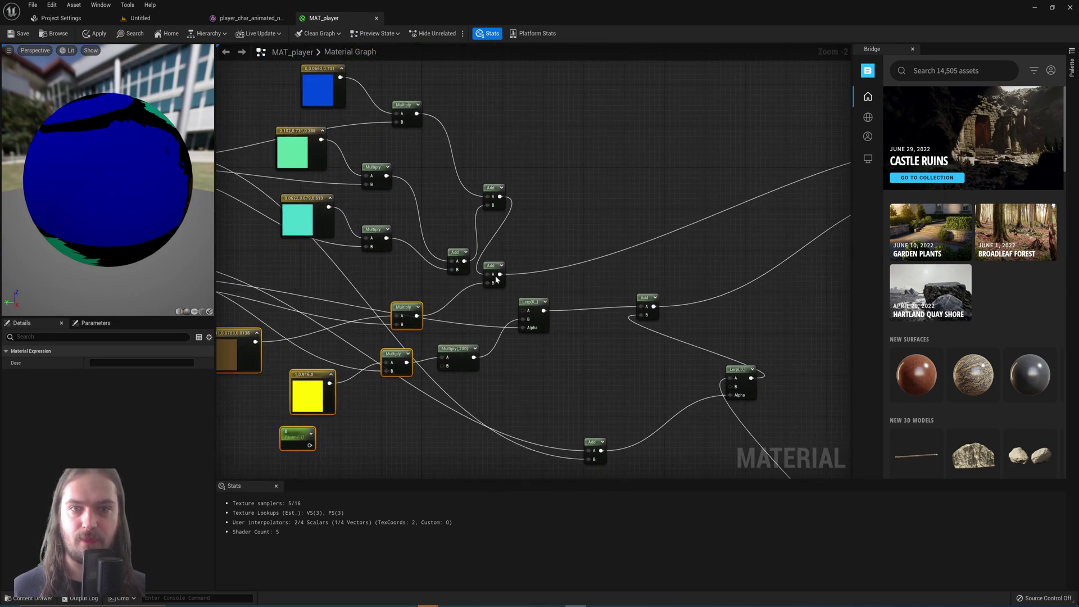
# Step: Move the last Add node before Base Color clear of the other Add nodes and examine its link to MAT_player
pyautogui.click(490, 267)
pyautogui.scroll(-1, 694, 234)
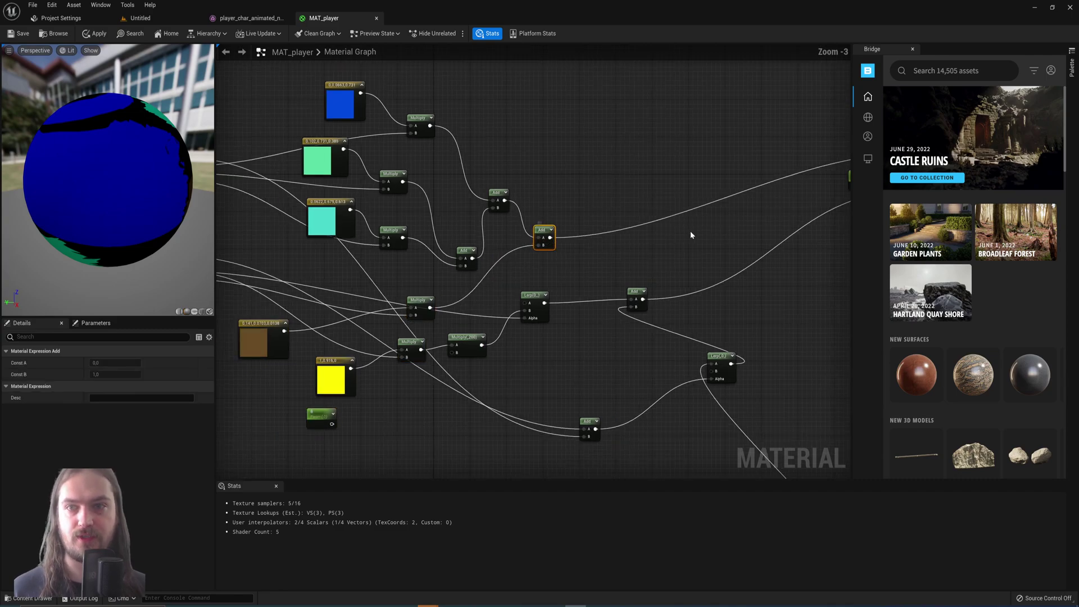
pyautogui.moveTo(694, 234); pyautogui.dragTo(429, 309, button='right')
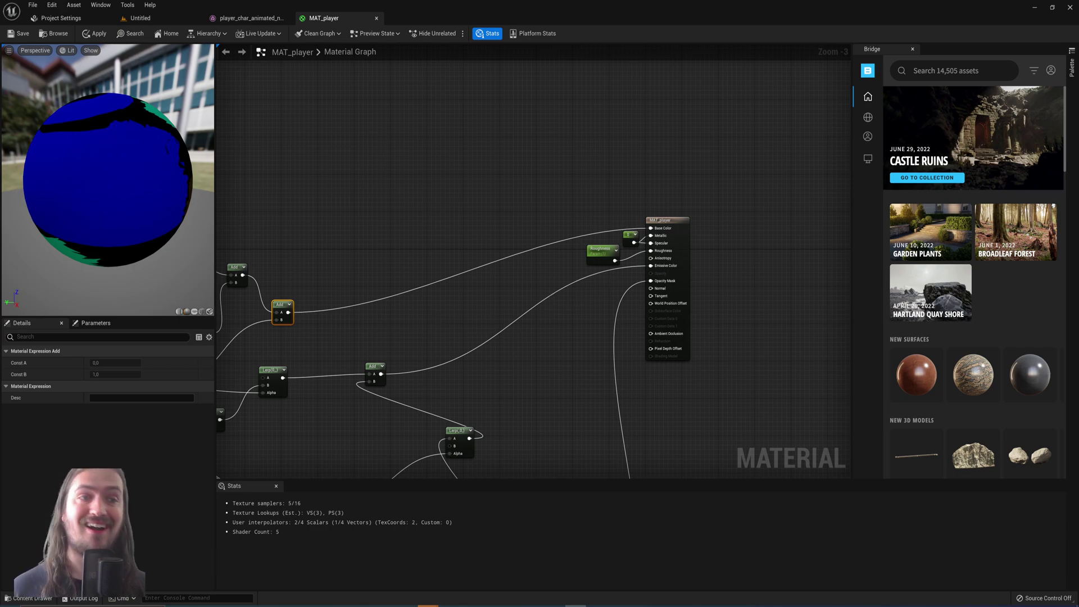
pyautogui.scroll(-2, 713, 289)
pyautogui.moveTo(713, 289); pyautogui.dragTo(725, 275, button='right')
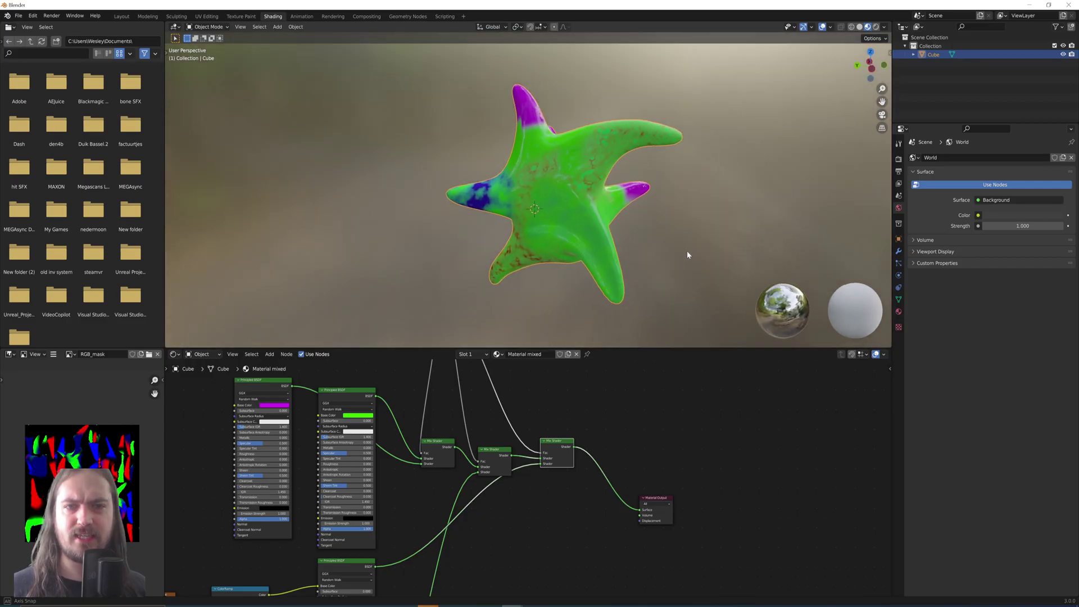
# Step: Switch back to Blender and inspect the mixed material on the object from another side
pyautogui.moveTo(686, 255); pyautogui.dragTo(602, 275, button='middle')
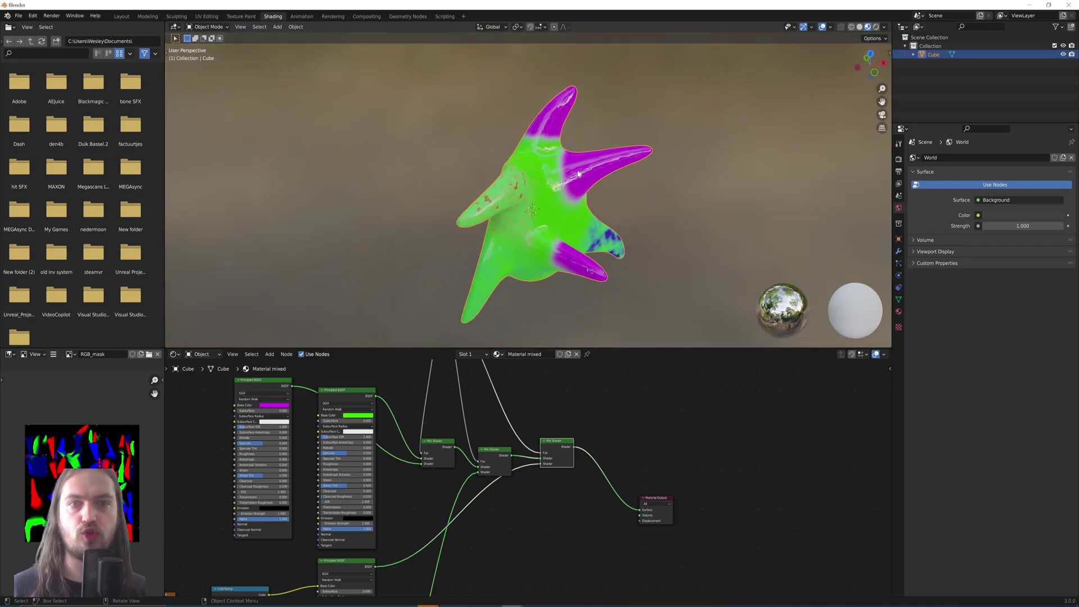